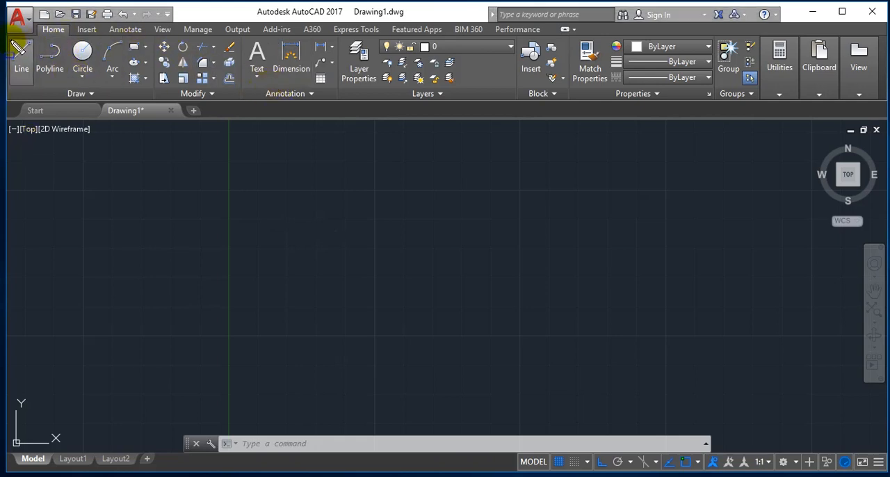
{"action": "mouse_move", "coordinate": [14, 40]}
{"action": "left_mouse_down"}
{"action": "mouse_move", "coordinate": [154, 95]}
{"action": "mouse_move", "coordinate": [154, 104]}
{"action": "left_mouse_up"}
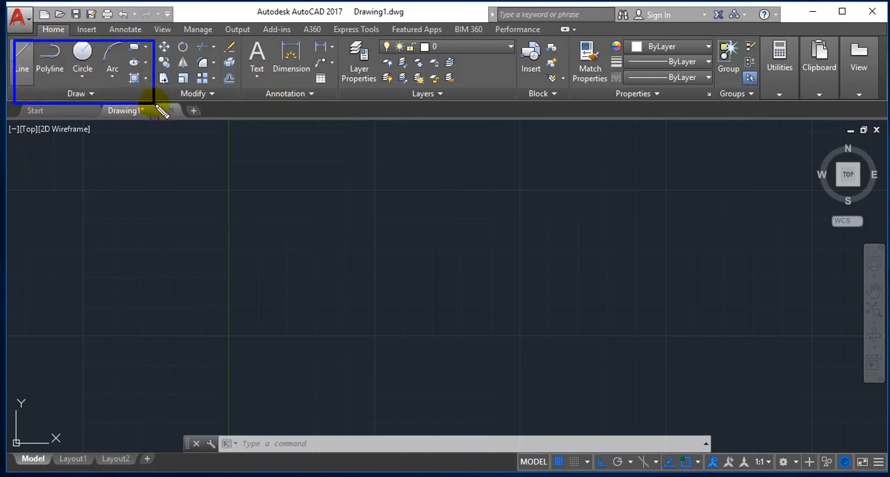
{"action": "key", "text": "Escape"}
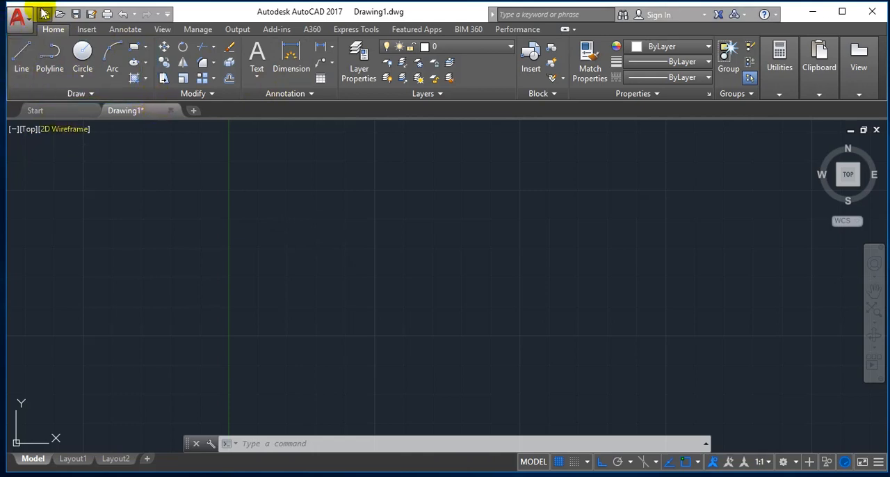
{"action": "mouse_move", "coordinate": [8, 38]}
{"action": "left_mouse_down"}
{"action": "mouse_move", "coordinate": [40, 46]}
{"action": "mouse_move", "coordinate": [139, 113]}
{"action": "mouse_move", "coordinate": [155, 103]}
{"action": "left_mouse_up"}
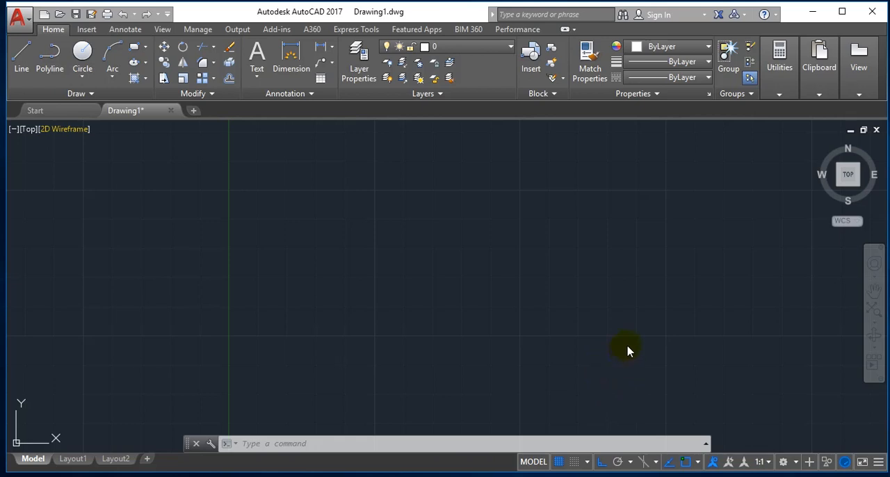
Start a line in the empty drawing, place a horizontal first segment about 5.7 units long, and undo that segment.
{"action": "left_click", "coordinate": [21, 55]}
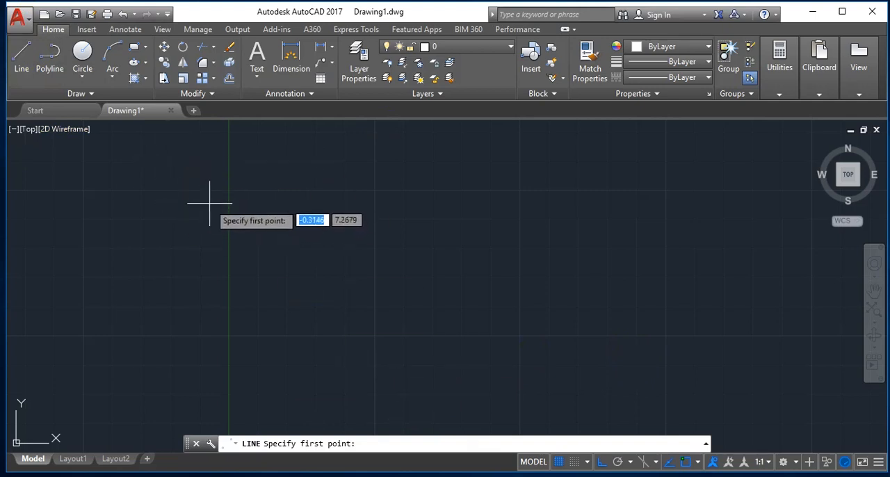
{"action": "left_click", "coordinate": [166, 168]}
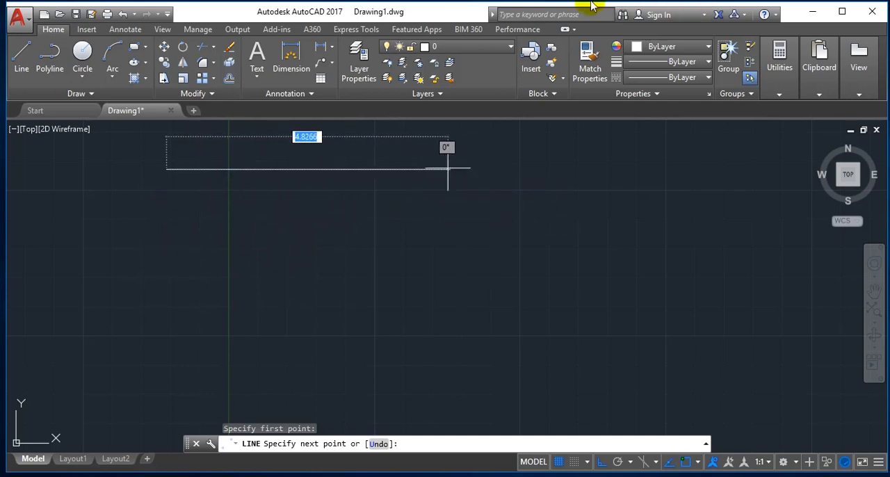
{"action": "left_click", "coordinate": [496, 182]}
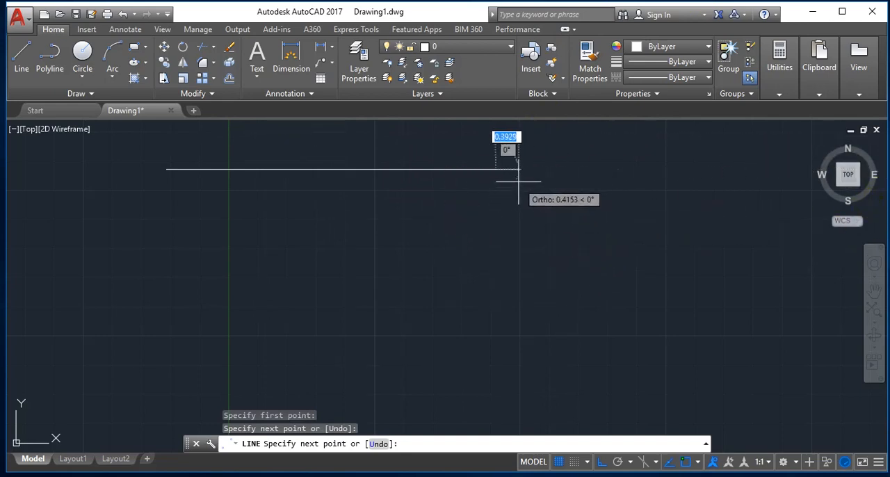
{"action": "type", "text": "u"}
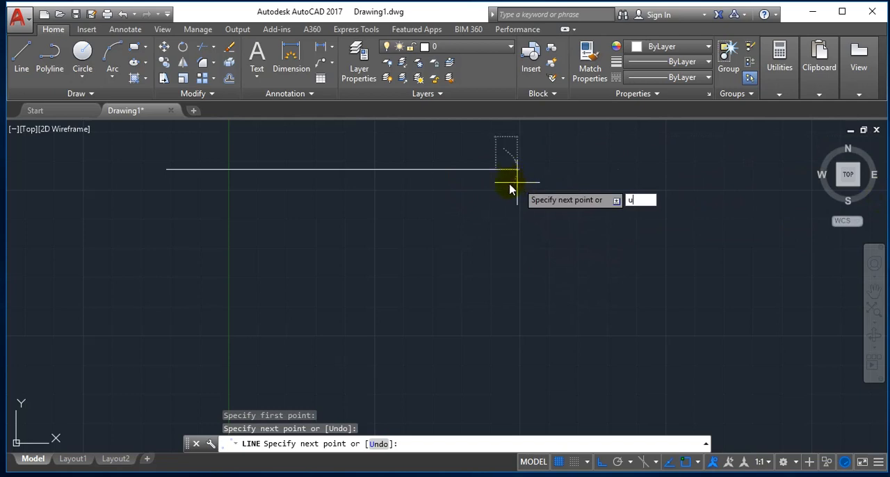
{"action": "key", "text": "Return"}
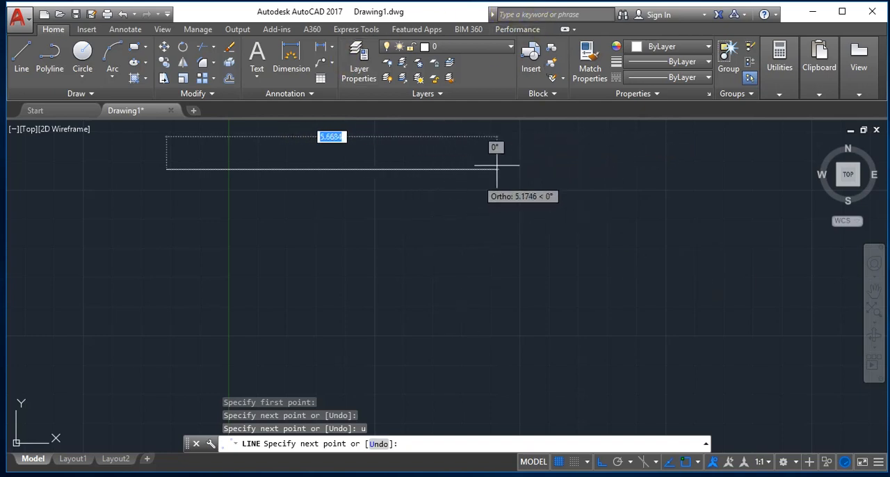
Complete a closed rectangle of line segments from the existing start point, 4 units wide and 3.2 units high.
{"action": "type", "text": "4"}
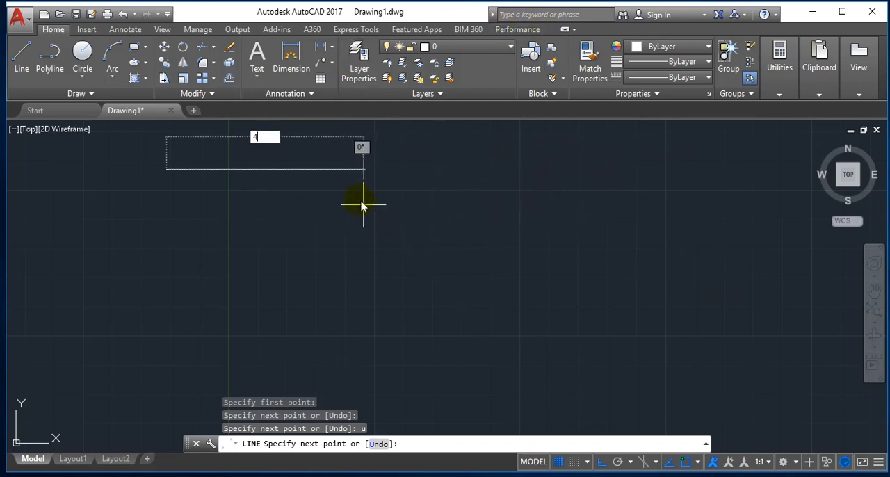
{"action": "key", "text": "Return"}
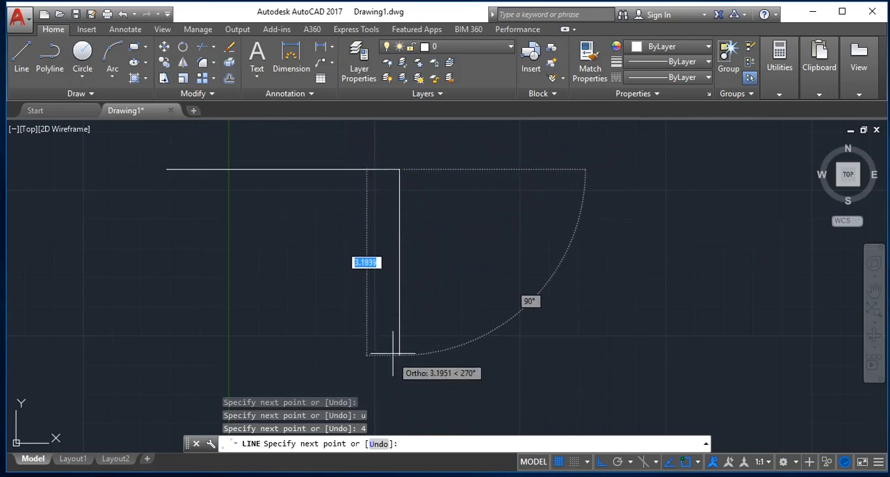
{"action": "type", "text": "3.2"}
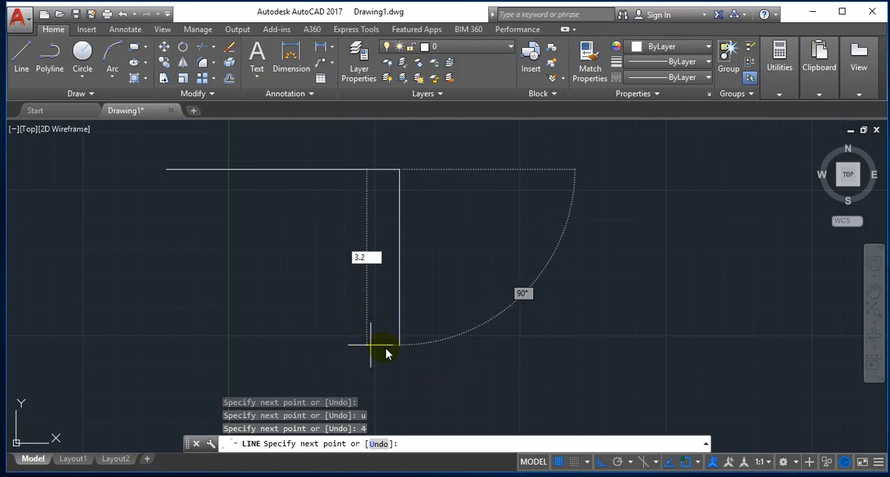
{"action": "key", "text": "Return"}
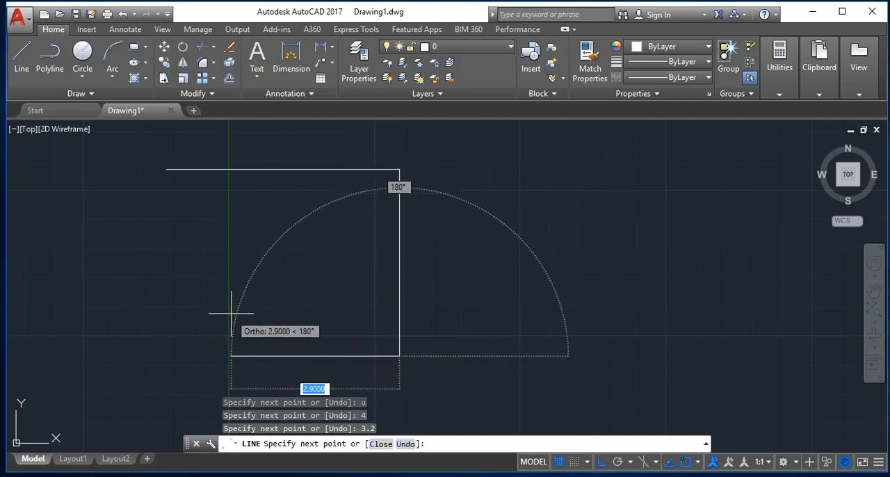
{"action": "type", "text": "4"}
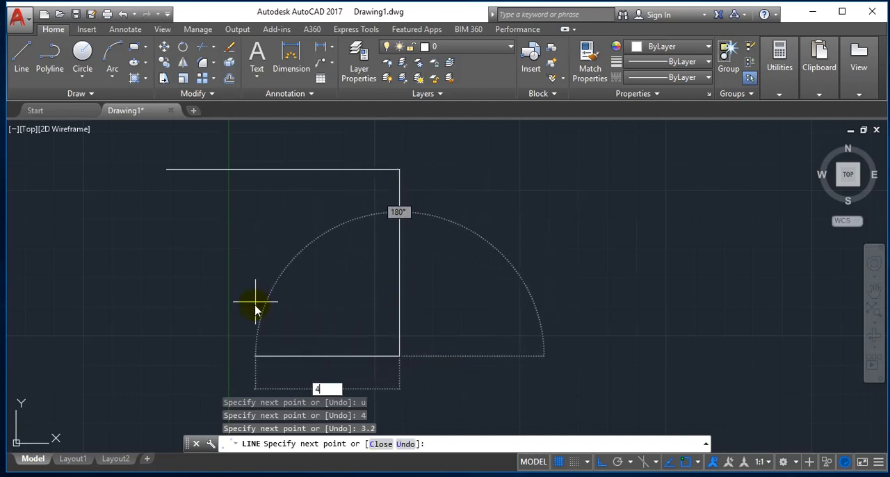
{"action": "key", "text": "Return"}
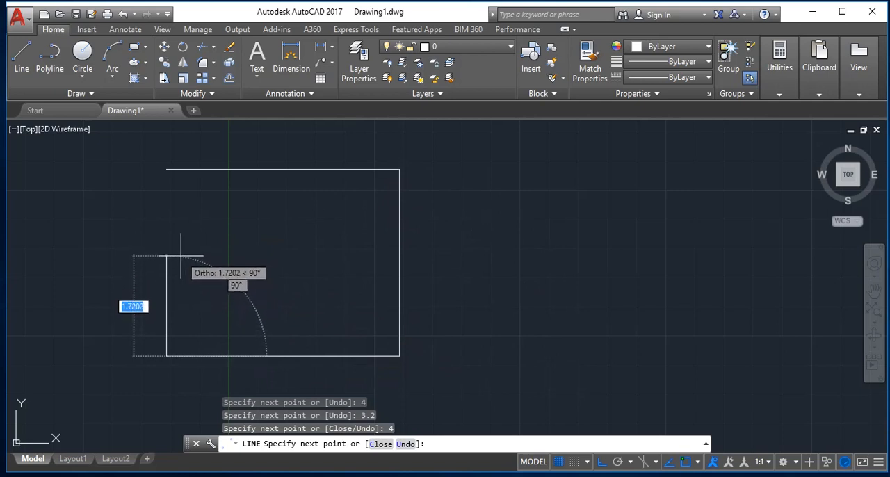
{"action": "type", "text": "c"}
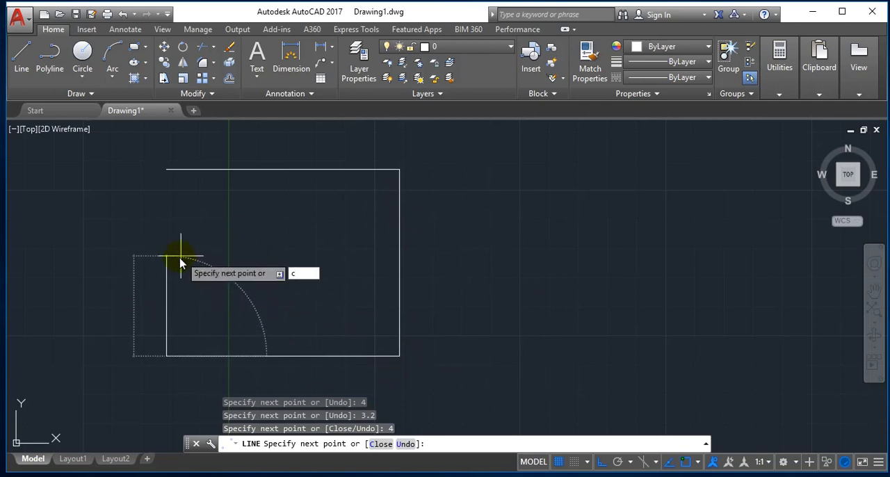
{"action": "key", "text": "Return"}
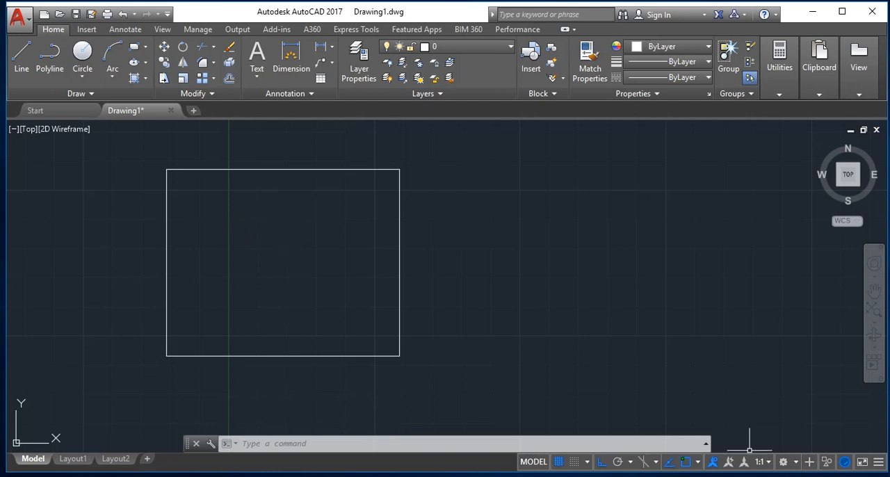
Erase all objects in the drawing.
{"action": "key", "text": "ctrl+a"}
{"action": "key", "text": "Delete"}
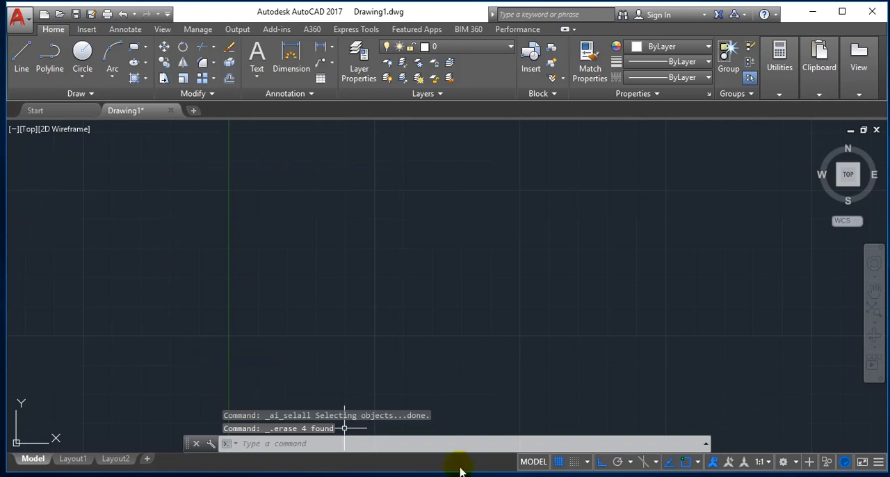
{"action": "key", "text": "Escape"}
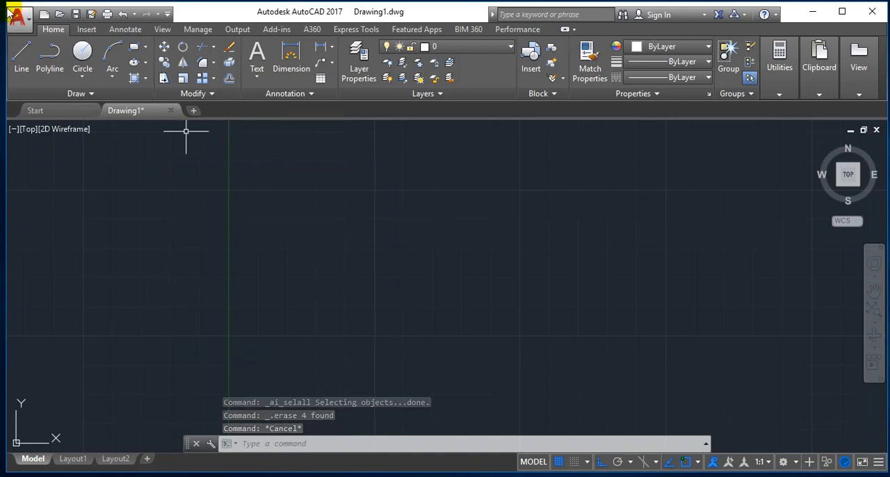
Draw a horizontal line segment 25 units long, heading right from a start point left of the Y axis.
{"action": "type", "text": "L"}
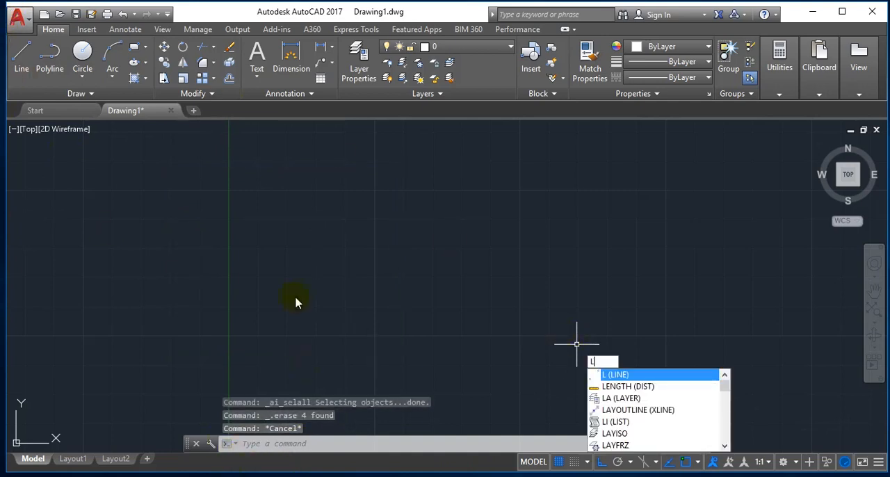
{"action": "key", "text": "Return"}
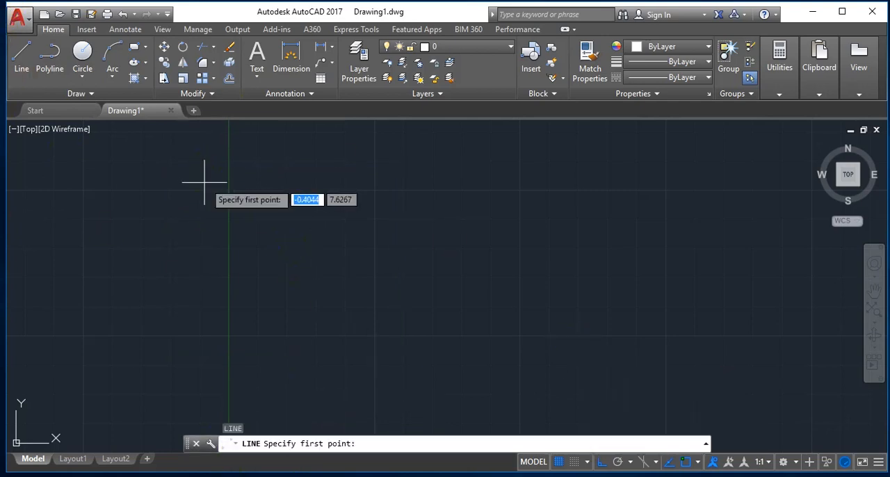
{"action": "left_click", "coordinate": [139, 186]}
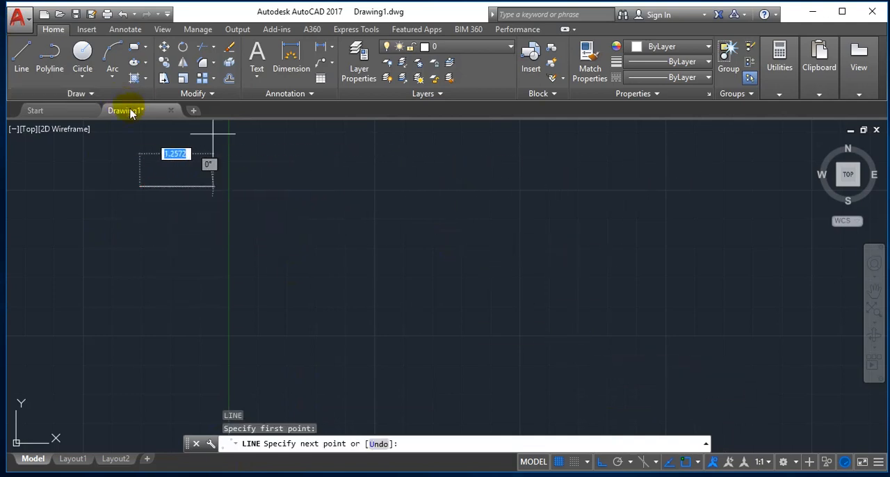
{"action": "type", "text": "25"}
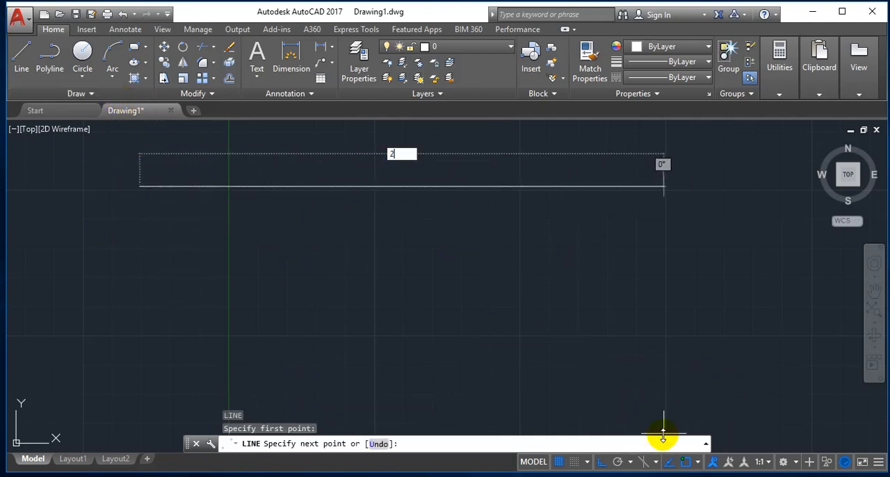
{"action": "key", "text": "Return"}
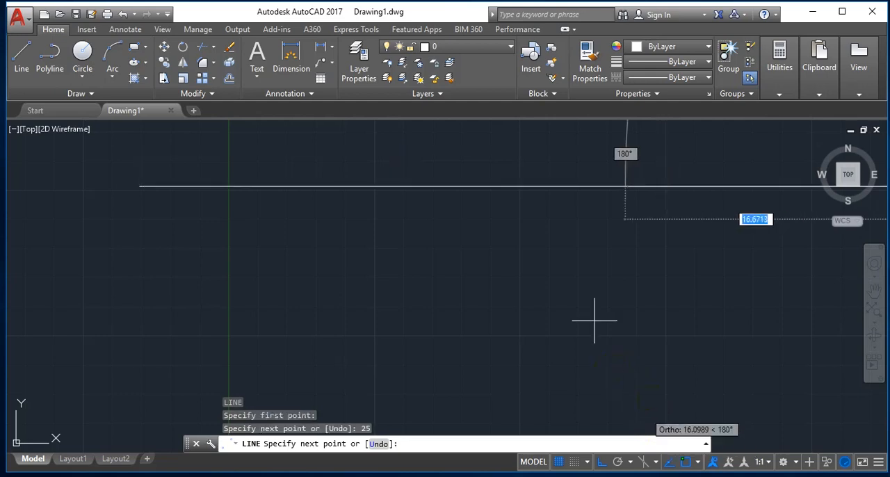
Continue the line 15 units down and 25 units back to the left, and close the outline into a rectangle.
{"action": "scroll", "coordinate": [606, 299], "scroll_direction": "down", "scroll_amount": 4}
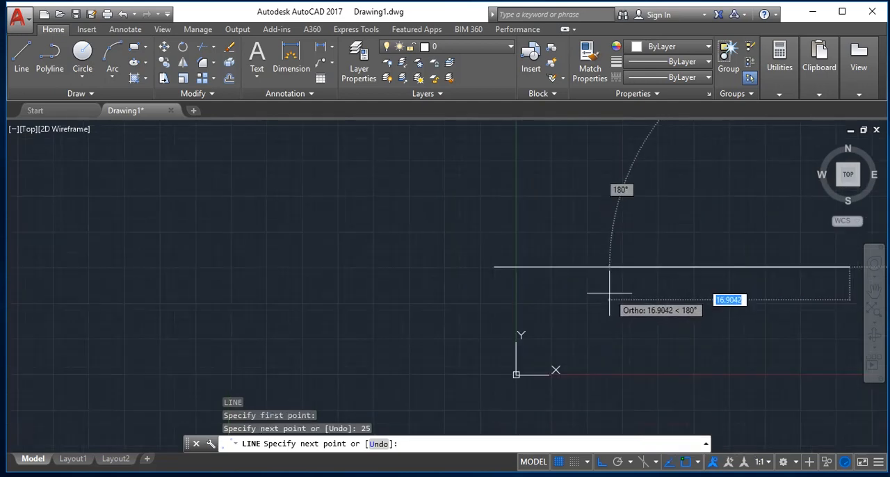
{"action": "scroll", "coordinate": [810, 410], "scroll_direction": "down", "scroll_amount": 2}
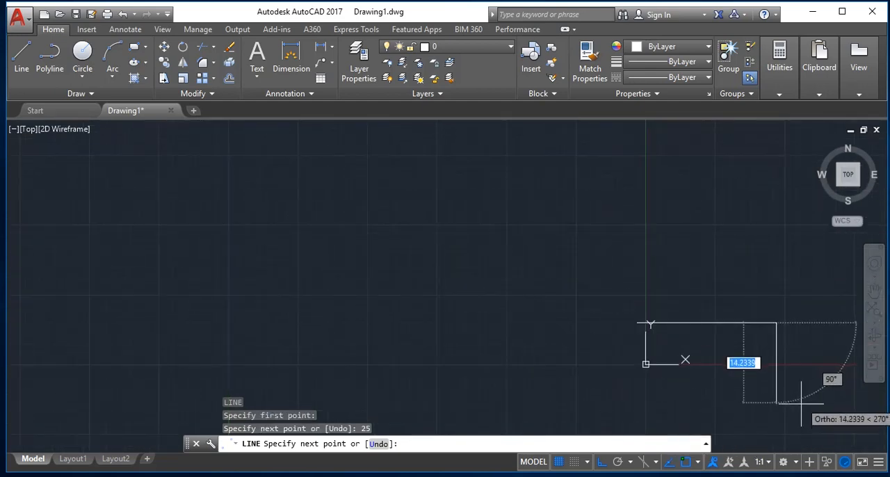
{"action": "scroll", "coordinate": [806, 439], "scroll_direction": "down", "scroll_amount": 2}
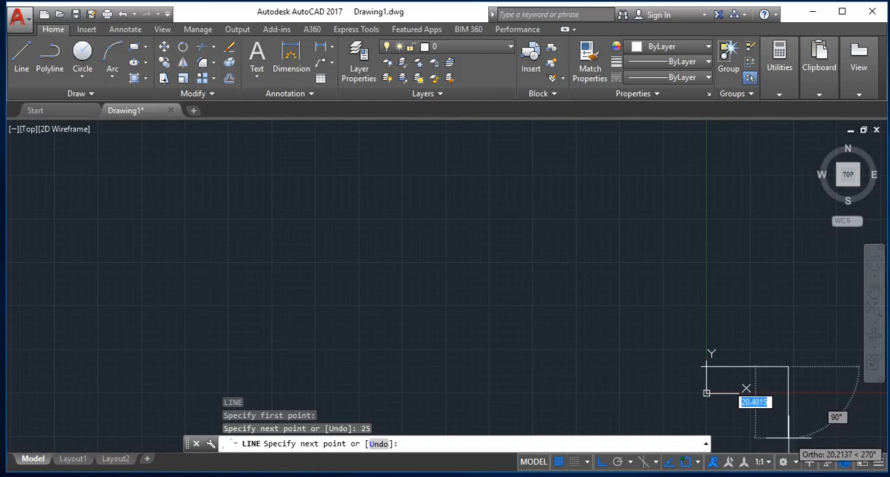
{"action": "type", "text": "15"}
{"action": "key", "text": "Return"}
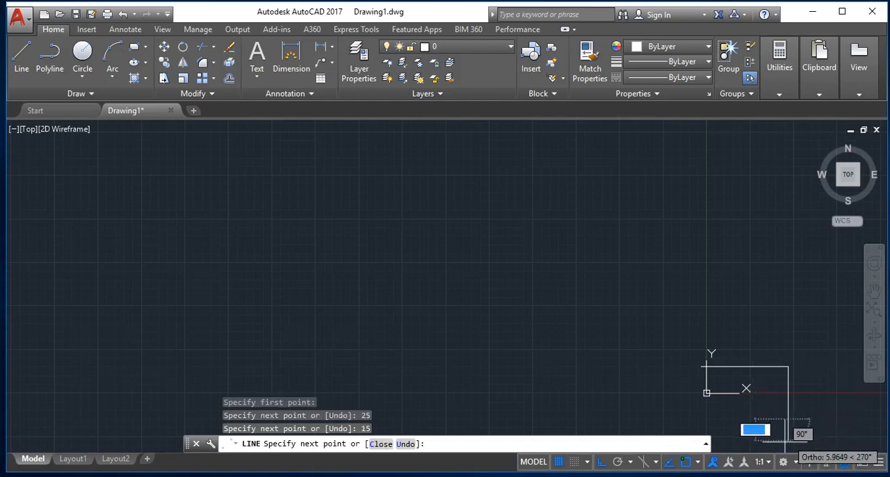
{"action": "type", "text": "25"}
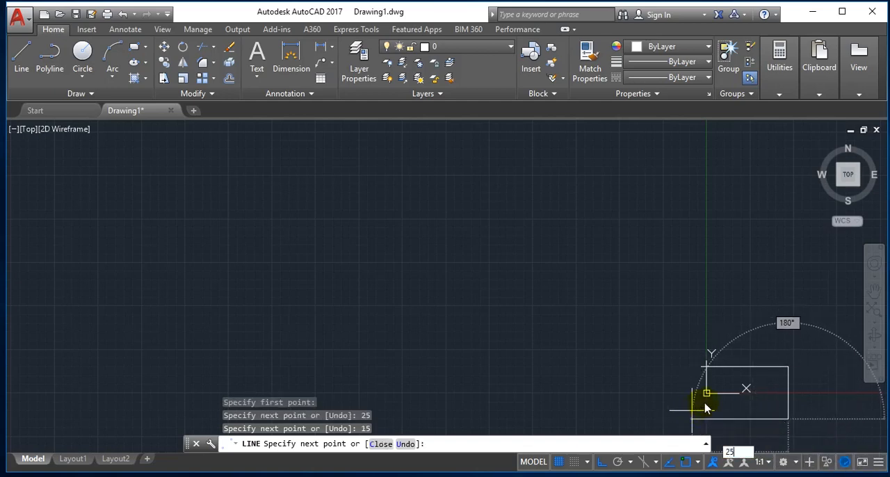
{"action": "key", "text": "Return"}
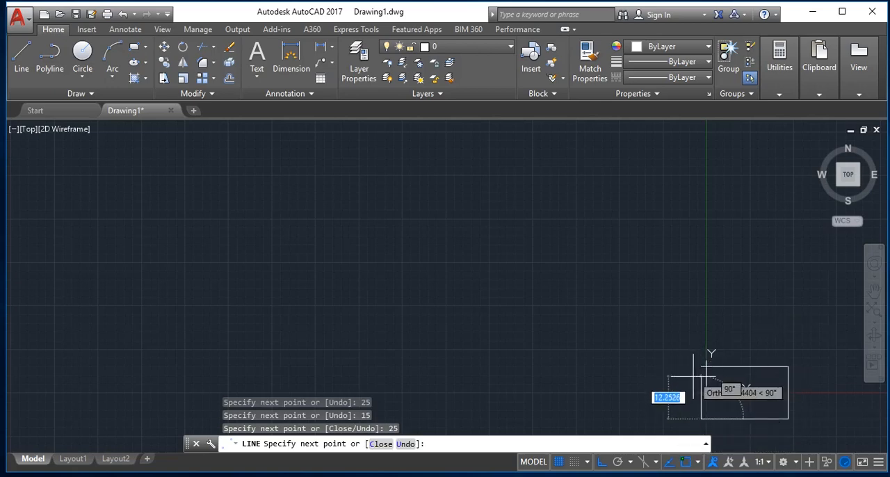
{"action": "type", "text": "c"}
{"action": "key", "text": "Return"}
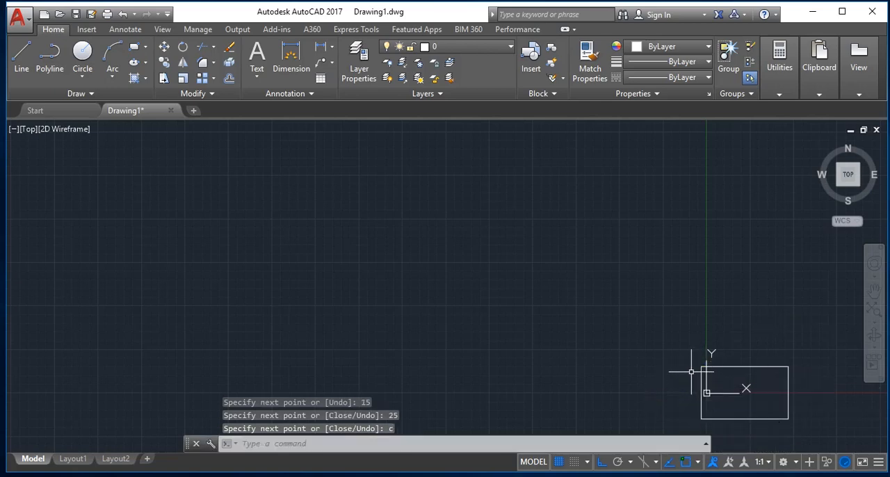
{"action": "key", "text": "Escape"}
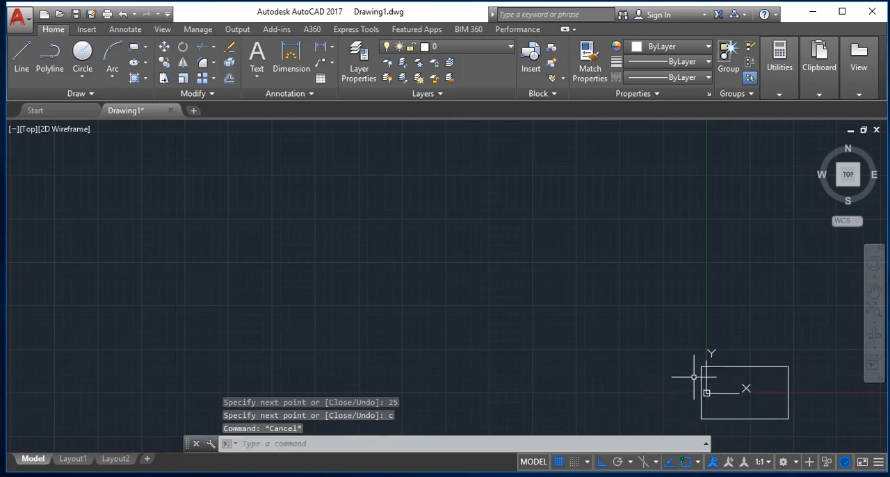
Zoom to the drawing's extents and adjust the magnification so the whole rectangle fits in view with space around it.
{"action": "type", "text": "z"}
{"action": "key", "text": "Return"}
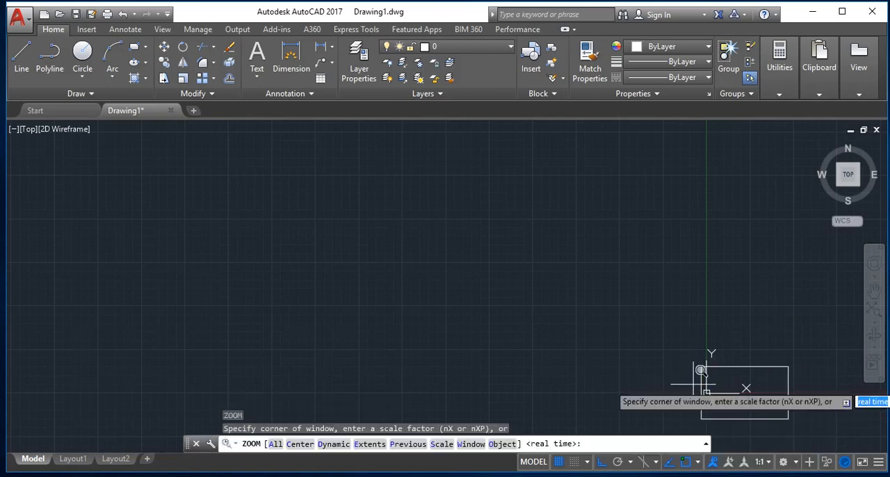
{"action": "type", "text": "e"}
{"action": "key", "text": "Return"}
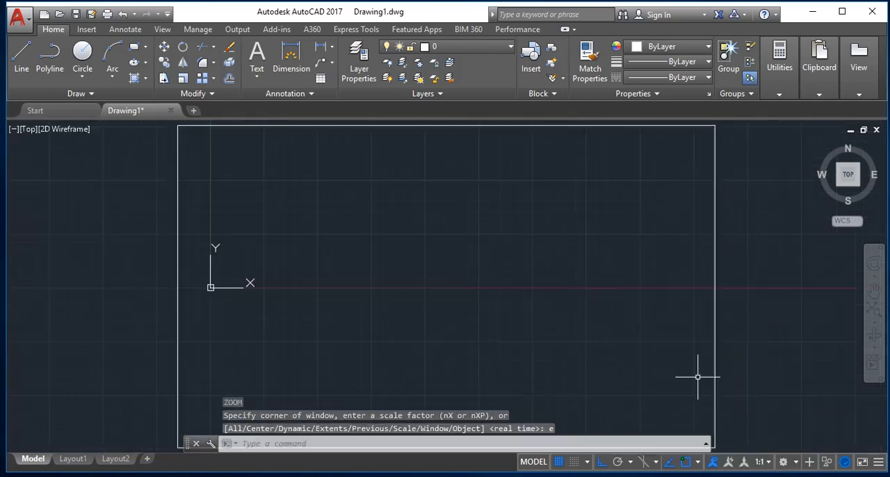
{"action": "scroll", "coordinate": [696, 372], "scroll_direction": "down", "scroll_amount": 4}
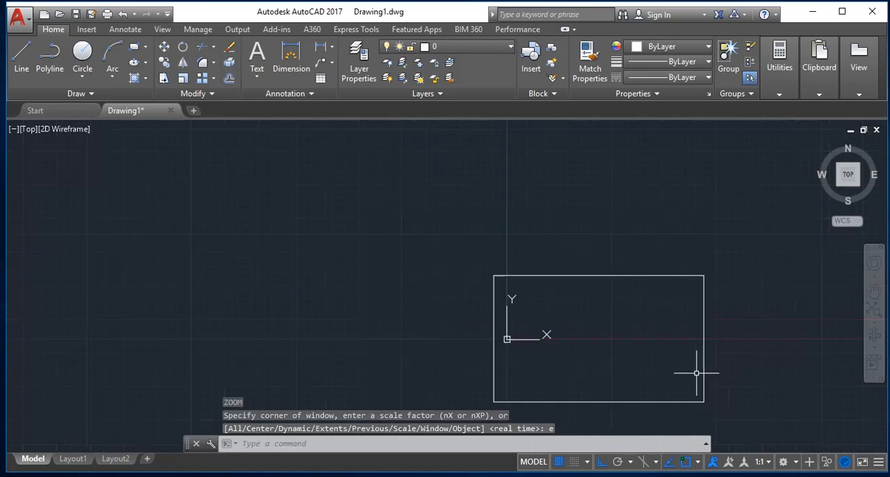
{"action": "scroll", "coordinate": [722, 409], "scroll_direction": "up", "scroll_amount": 4}
{"action": "scroll", "coordinate": [724, 411], "scroll_direction": "down", "scroll_amount": 2}
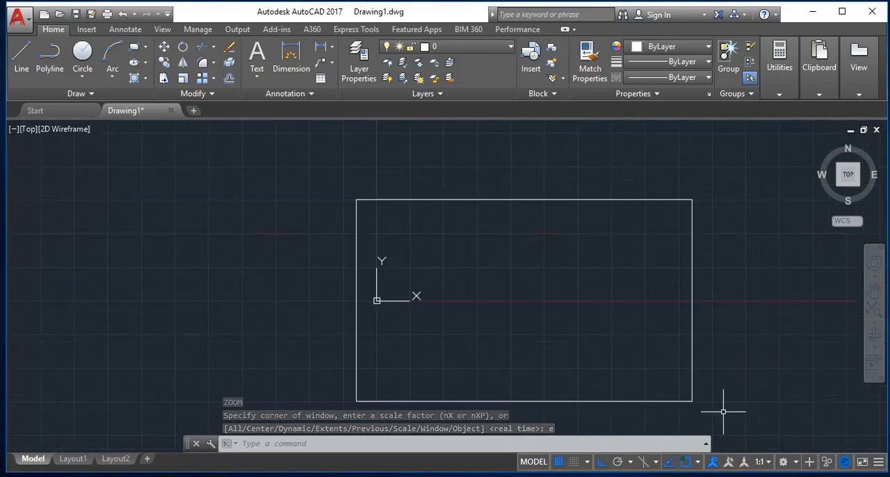
Offset the rectangle's top edge outward by a distance of .35.
{"action": "key", "text": "Escape"}
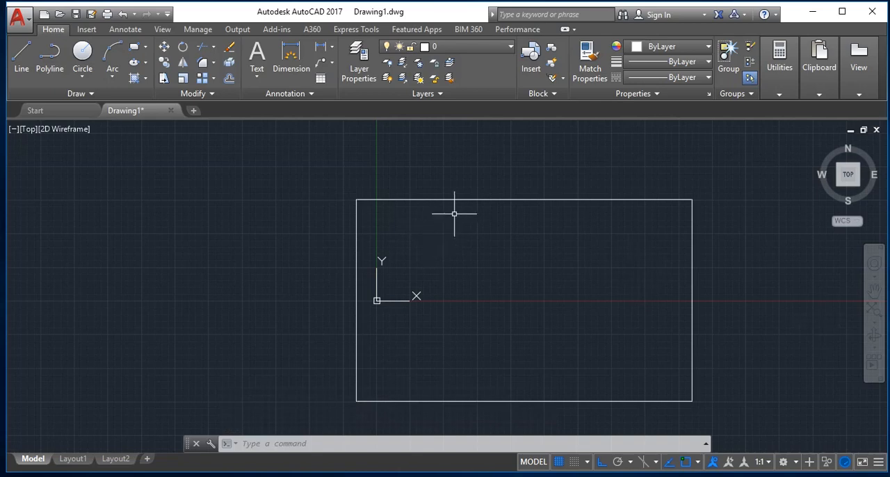
{"action": "key", "text": "Escape"}
{"action": "key", "text": "Escape"}
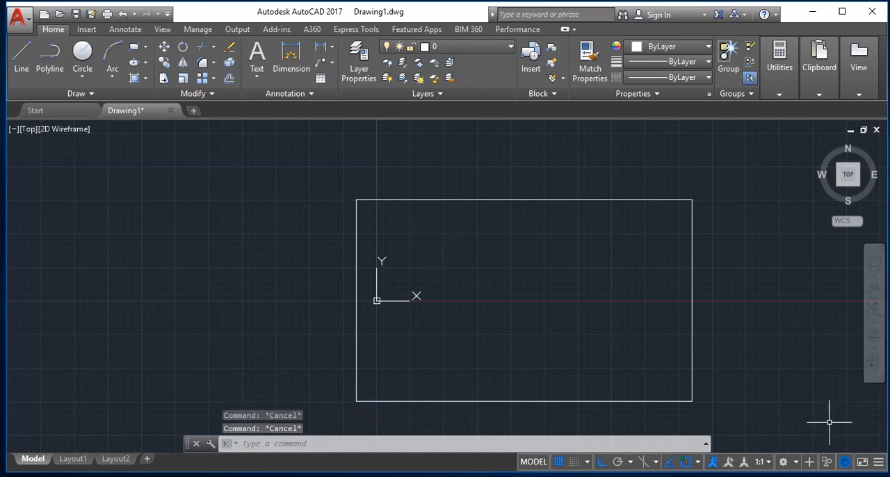
{"action": "type", "text": "O"}
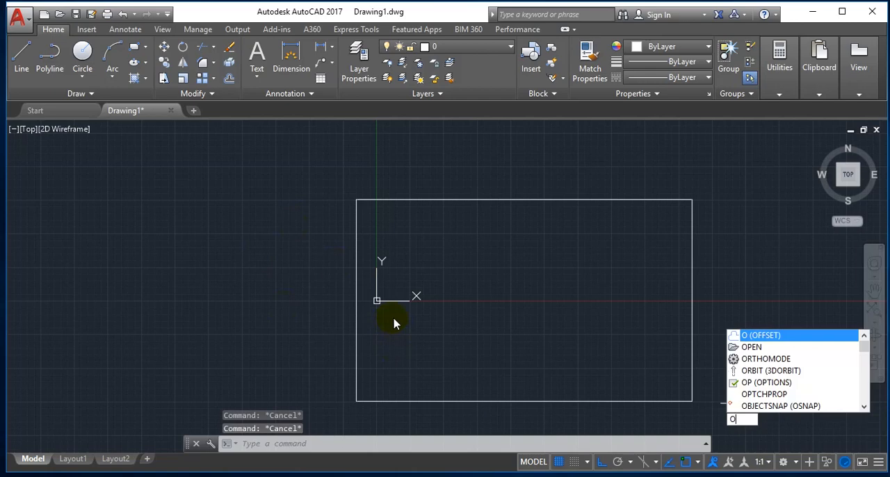
{"action": "key", "text": "Return"}
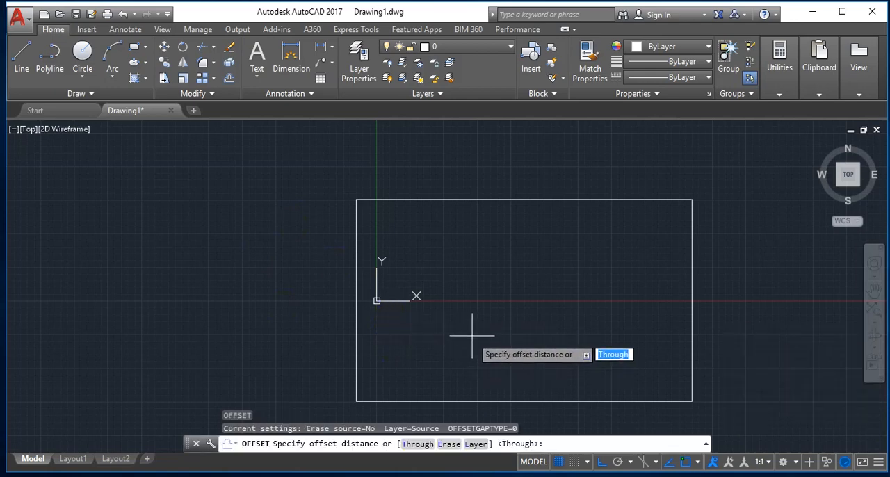
{"action": "type", "text": ".35"}
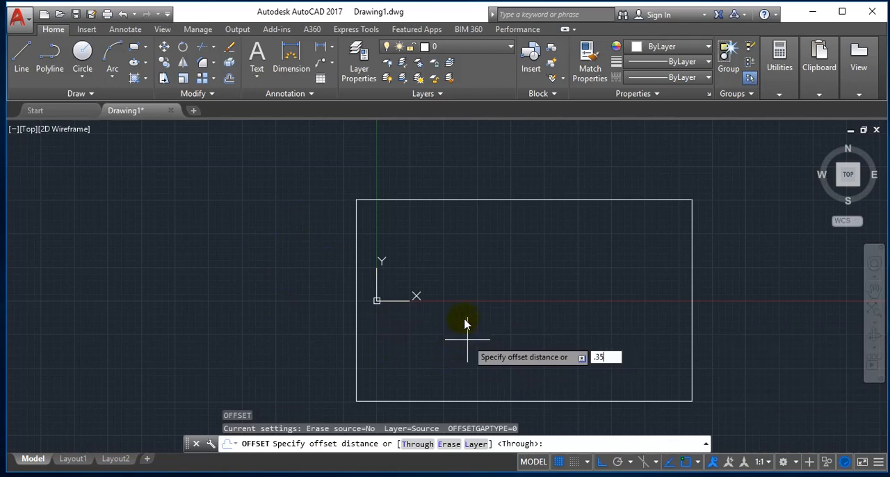
{"action": "key", "text": "Return"}
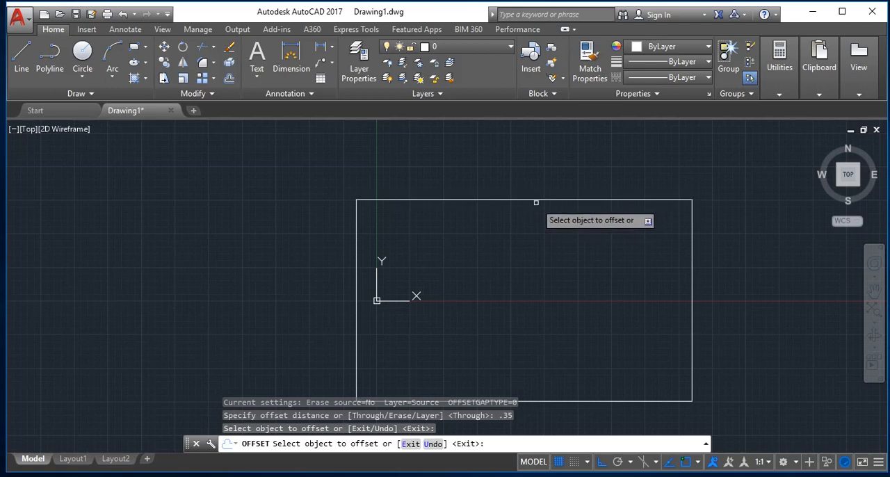
{"action": "left_click", "coordinate": [538, 201]}
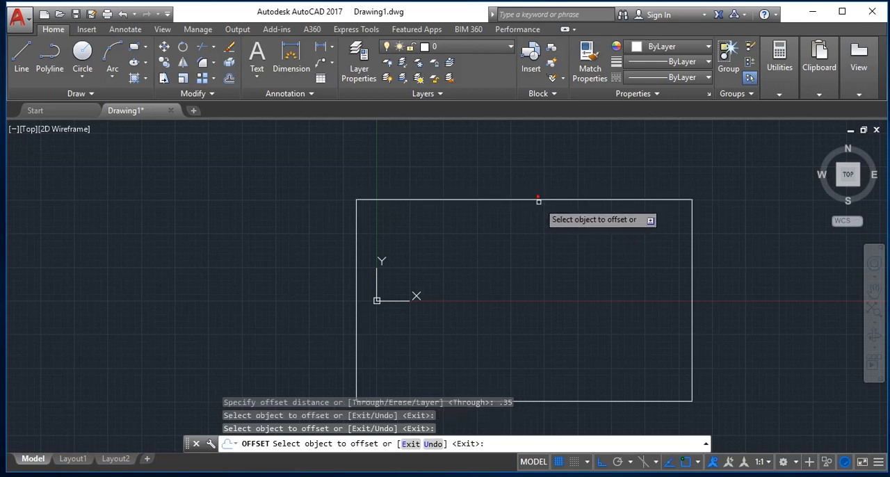
{"action": "left_click", "coordinate": [573, 155]}
Offset the rectangle's right, bottom and left edges outward by the same .35 distance and end the Offset command.
{"action": "left_click", "coordinate": [691, 307]}
{"action": "left_click", "coordinate": [744, 344]}
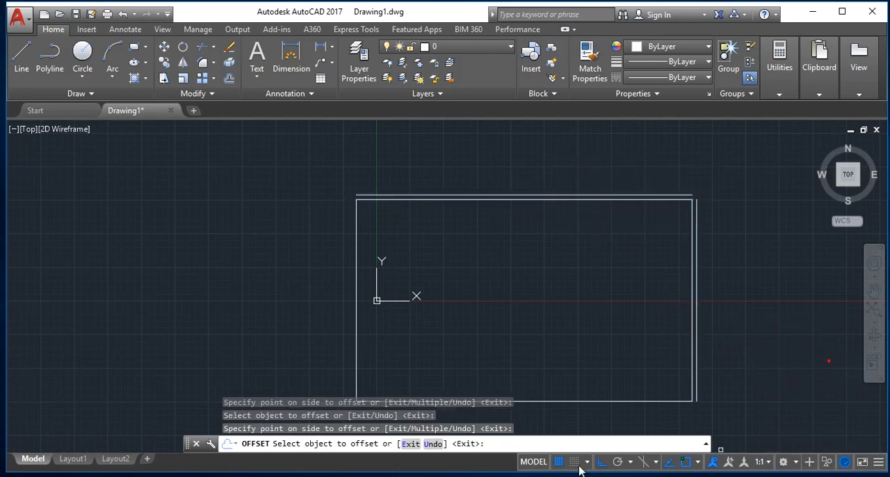
{"action": "left_click", "coordinate": [612, 402]}
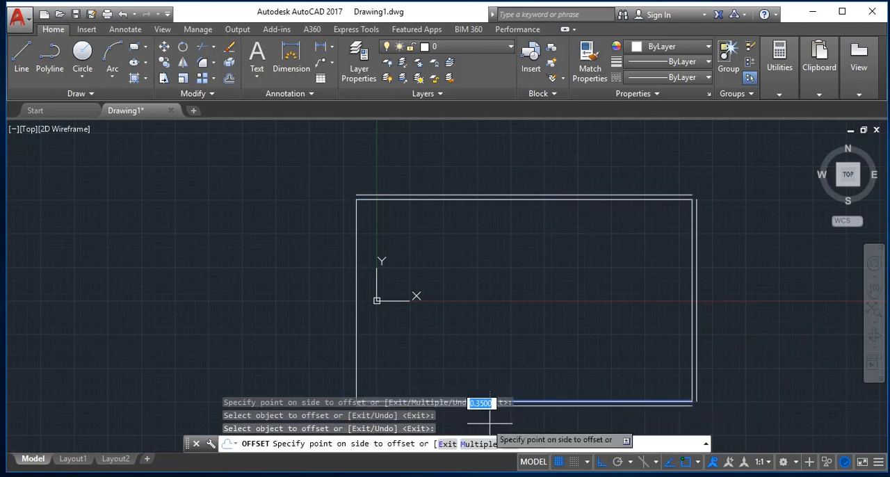
{"action": "left_click", "coordinate": [554, 420]}
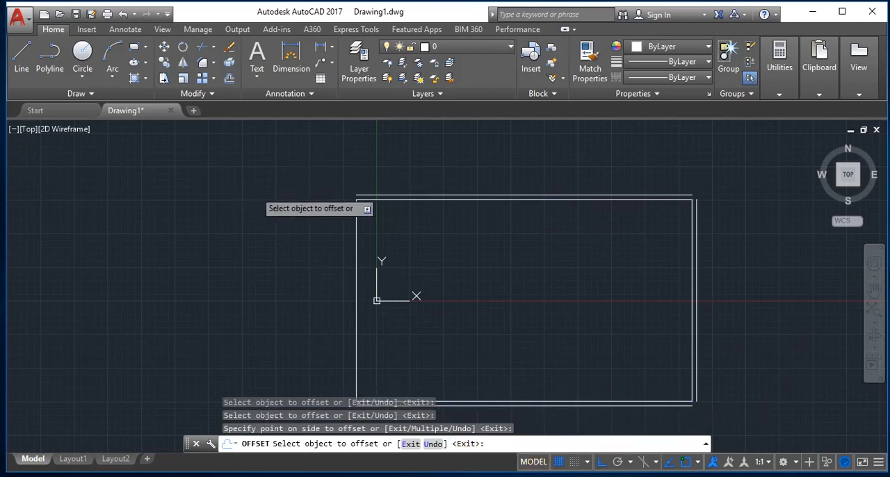
{"action": "left_click", "coordinate": [355, 283]}
{"action": "left_click", "coordinate": [282, 258]}
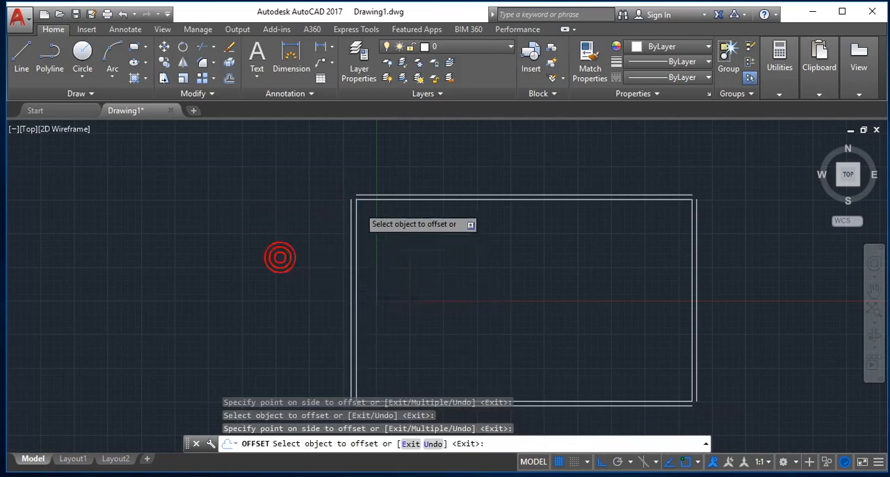
{"action": "scroll", "coordinate": [358, 202], "scroll_direction": "up", "scroll_amount": 5}
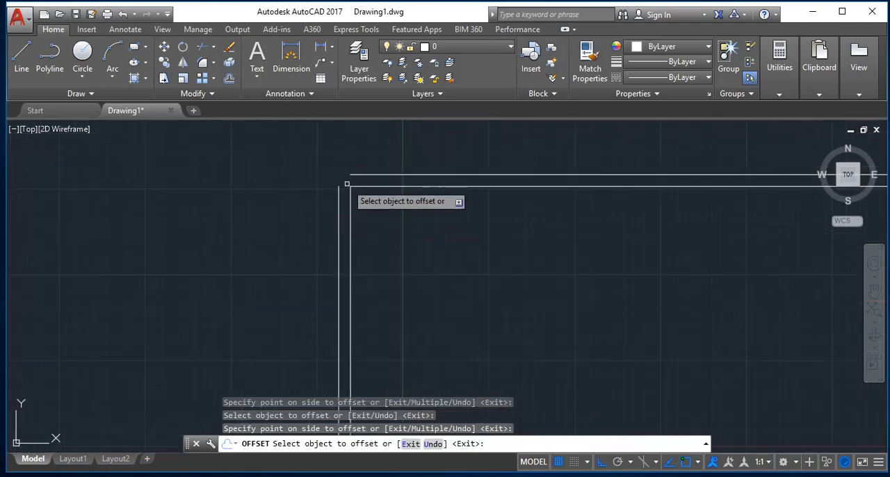
{"action": "scroll", "coordinate": [347, 187], "scroll_direction": "down", "scroll_amount": 2}
{"action": "scroll", "coordinate": [447, 272], "scroll_direction": "down", "scroll_amount": 4}
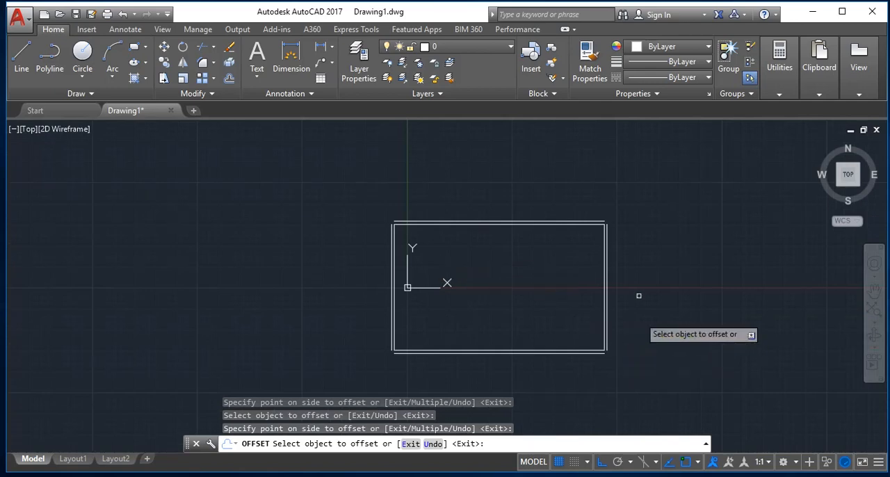
{"action": "scroll", "coordinate": [628, 229], "scroll_direction": "up", "scroll_amount": 4}
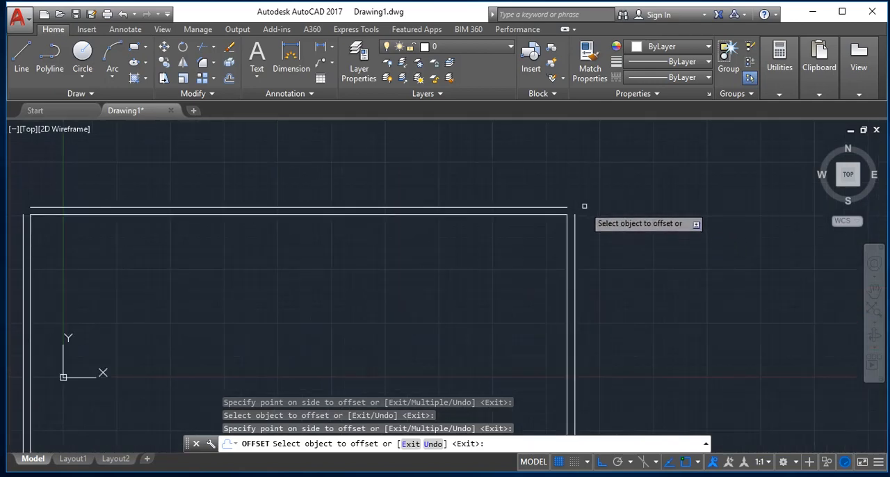
{"action": "scroll", "coordinate": [584, 206], "scroll_direction": "down", "scroll_amount": 2}
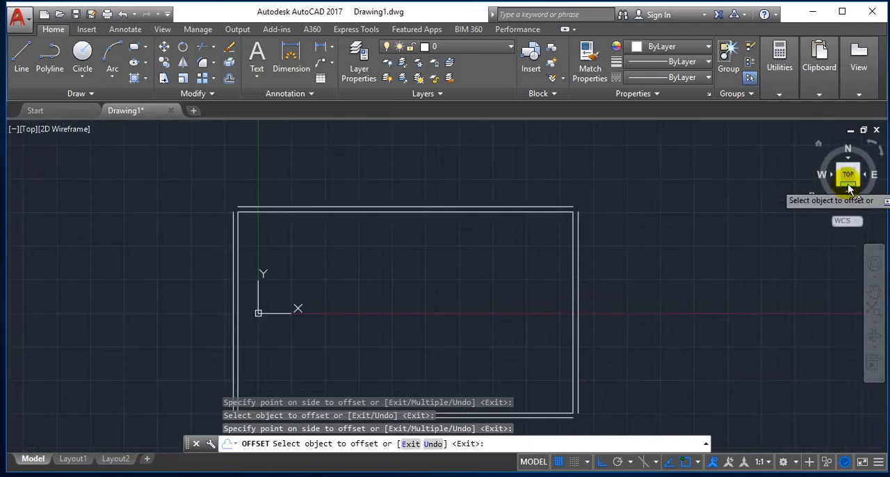
{"action": "key", "text": "Escape"}
Use Fillet to join the outer top and left lines into a sharp corner.
{"action": "type", "text": "F"}
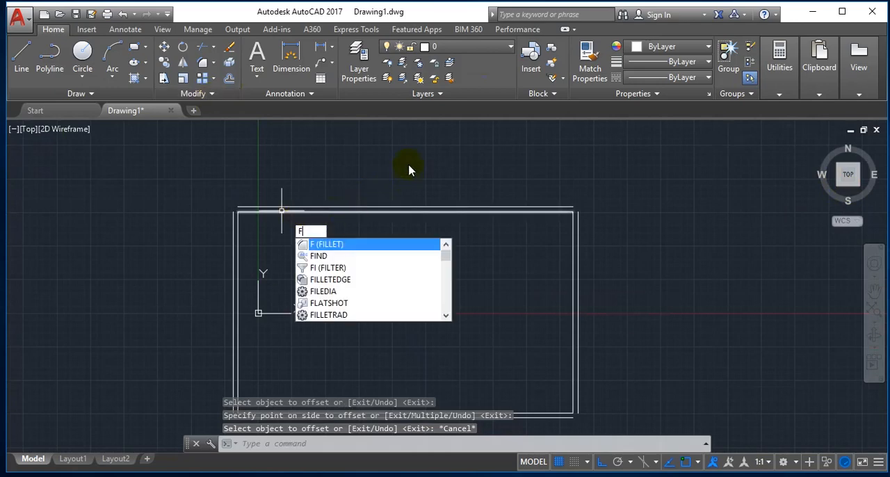
{"action": "key", "text": "Return"}
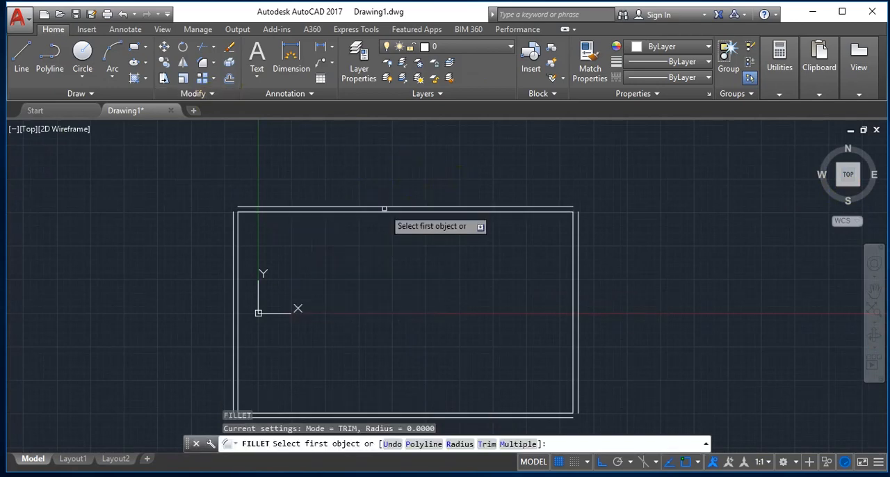
{"action": "left_click", "coordinate": [332, 203]}
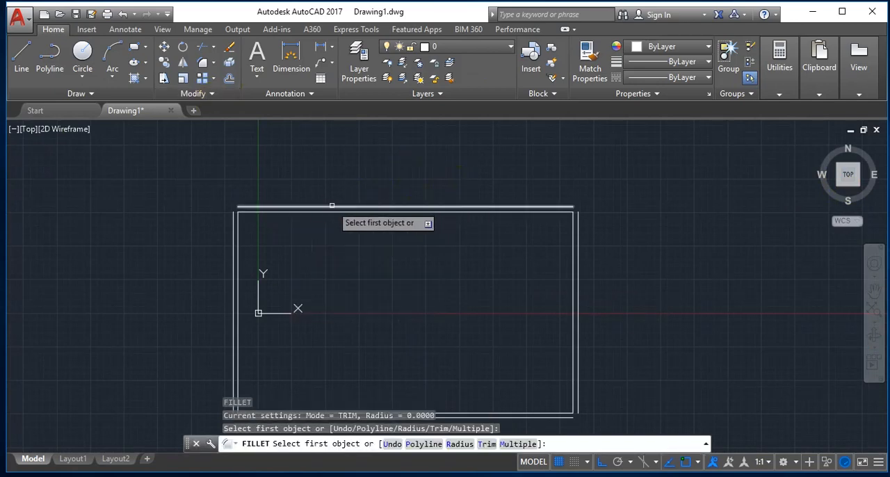
{"action": "left_click", "coordinate": [332, 205]}
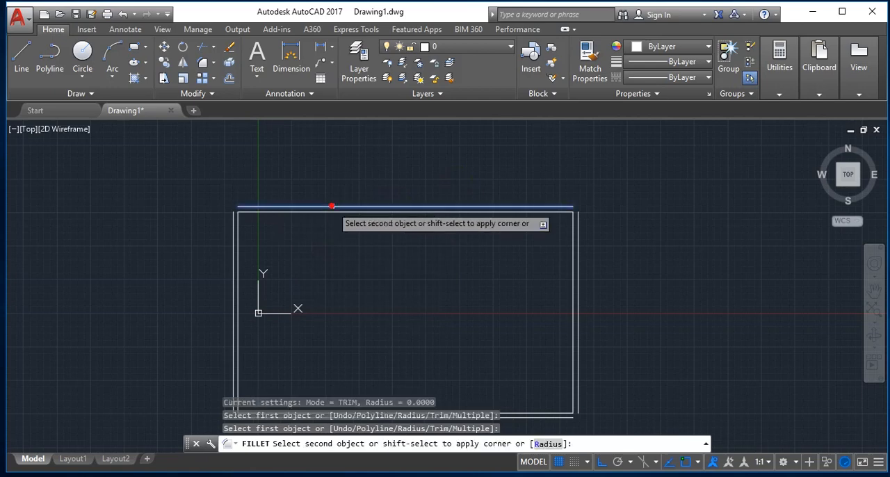
{"action": "left_click", "coordinate": [234, 217]}
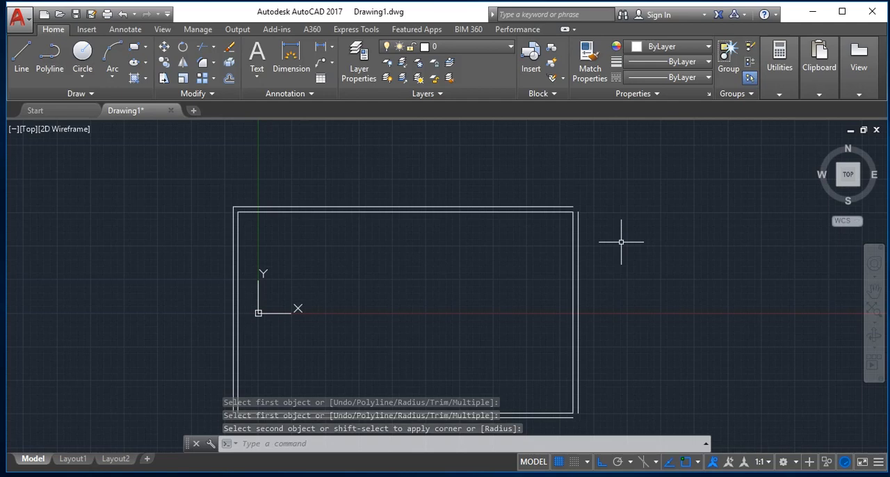
Fillet the outer right line with the outer top line and with the outer bottom line to form sharp corners.
{"action": "key", "text": "Return"}
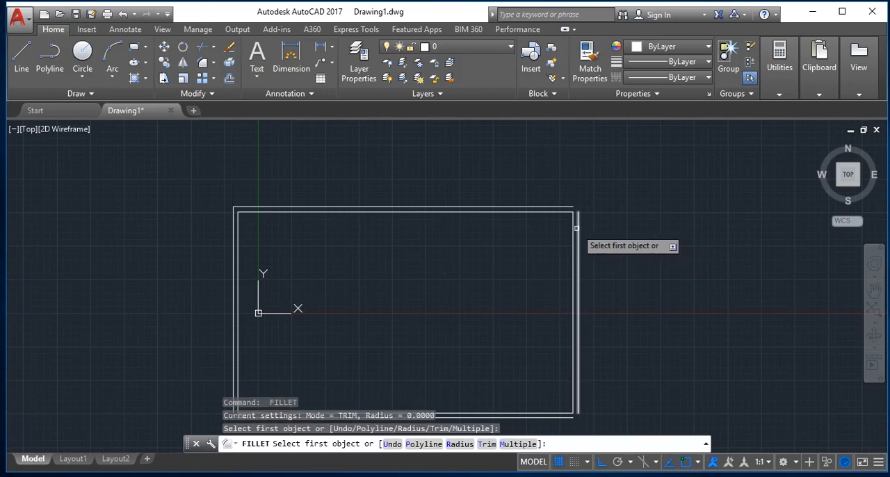
{"action": "left_click", "coordinate": [577, 226]}
{"action": "left_click", "coordinate": [562, 205]}
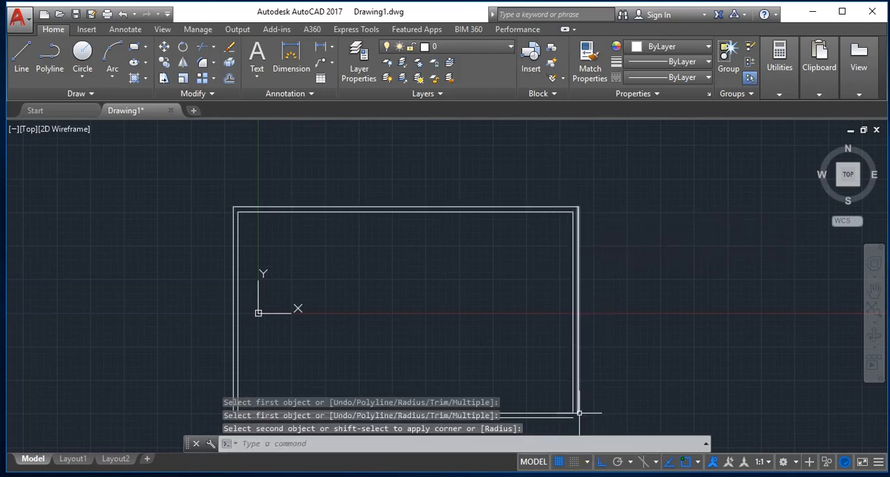
{"action": "key", "text": "Return"}
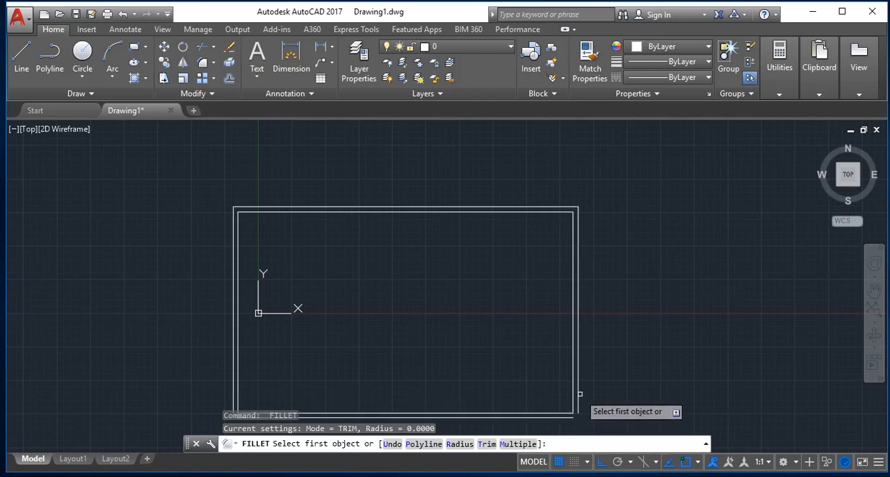
{"action": "left_click", "coordinate": [578, 397]}
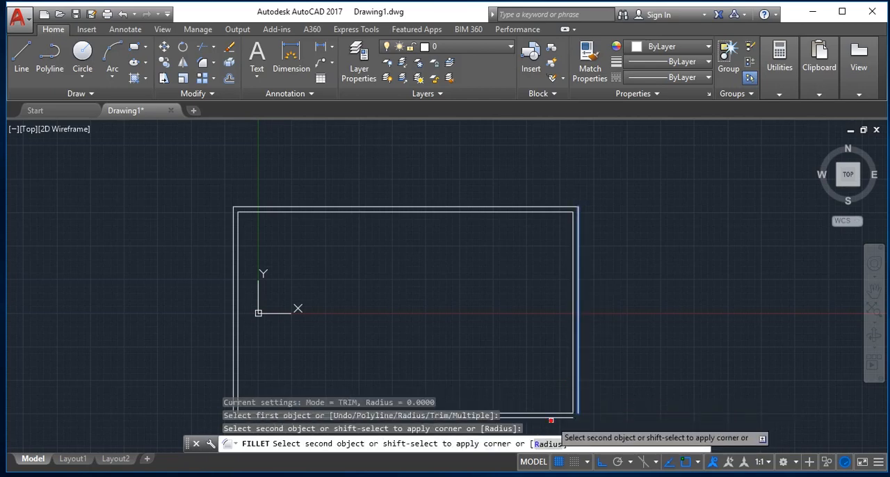
{"action": "left_click", "coordinate": [552, 418]}
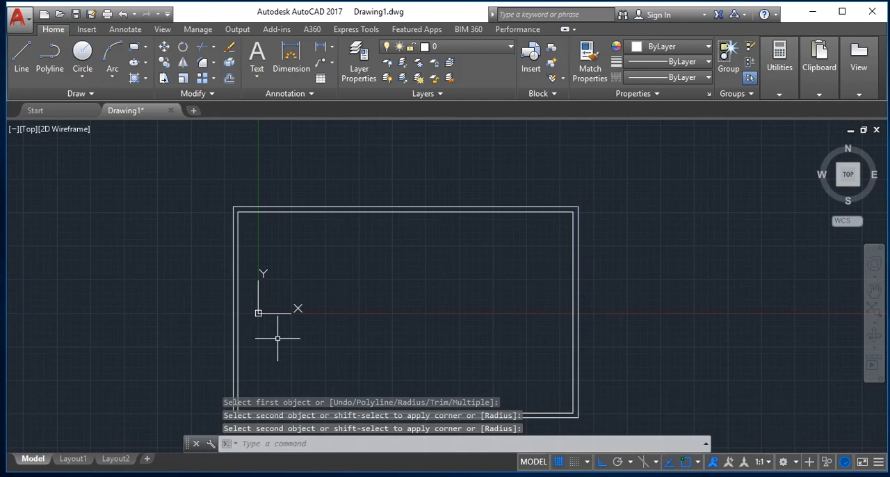
Fillet the outer bottom and left lines into a sharp corner to close the outer rectangle.
{"action": "scroll", "coordinate": [347, 373], "scroll_direction": "down", "scroll_amount": 10}
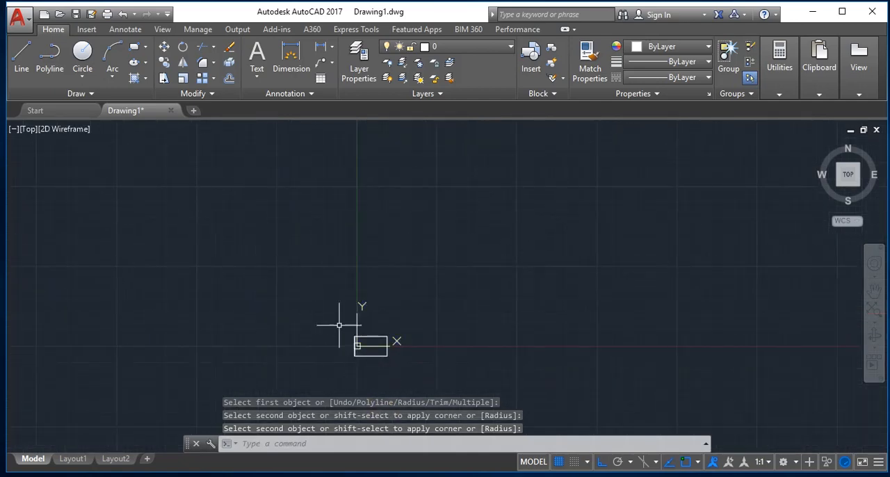
{"action": "scroll", "coordinate": [349, 373], "scroll_direction": "up", "scroll_amount": 8}
{"action": "scroll", "coordinate": [375, 351], "scroll_direction": "up", "scroll_amount": 6}
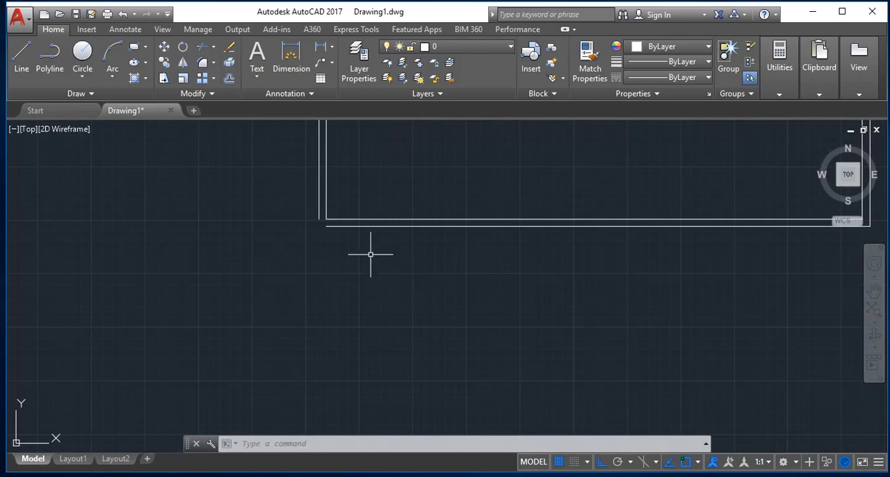
{"action": "type", "text": "f"}
{"action": "key", "text": "Return"}
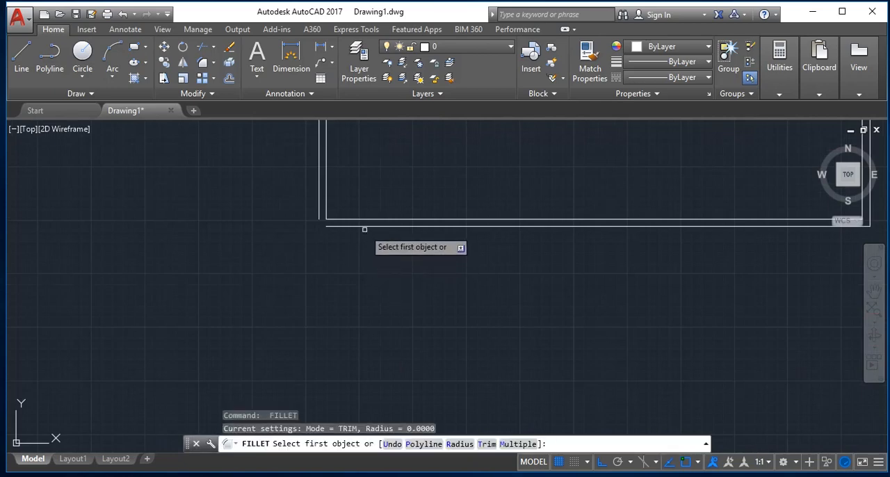
{"action": "left_click", "coordinate": [364, 227]}
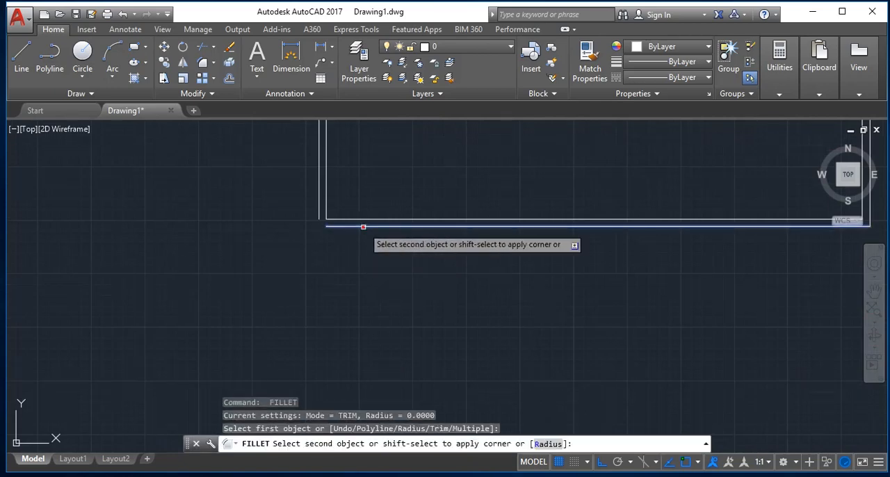
{"action": "left_click", "coordinate": [317, 199]}
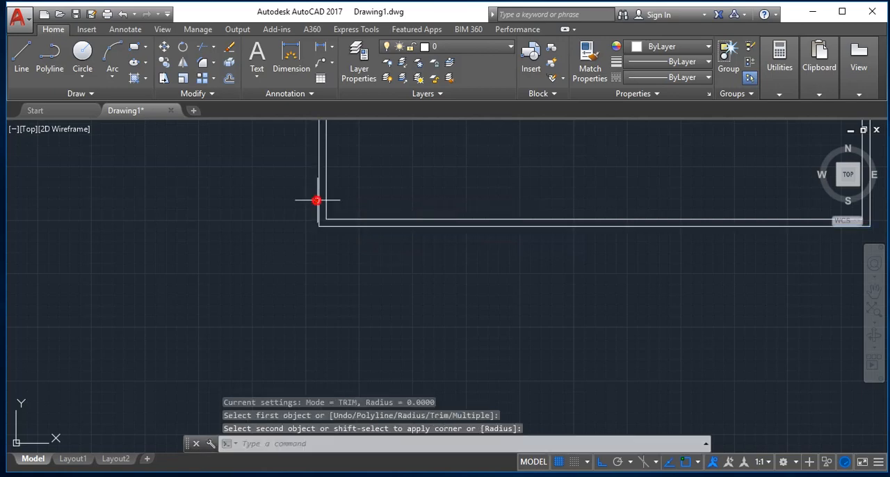
{"action": "scroll", "coordinate": [348, 222], "scroll_direction": "down", "scroll_amount": 8}
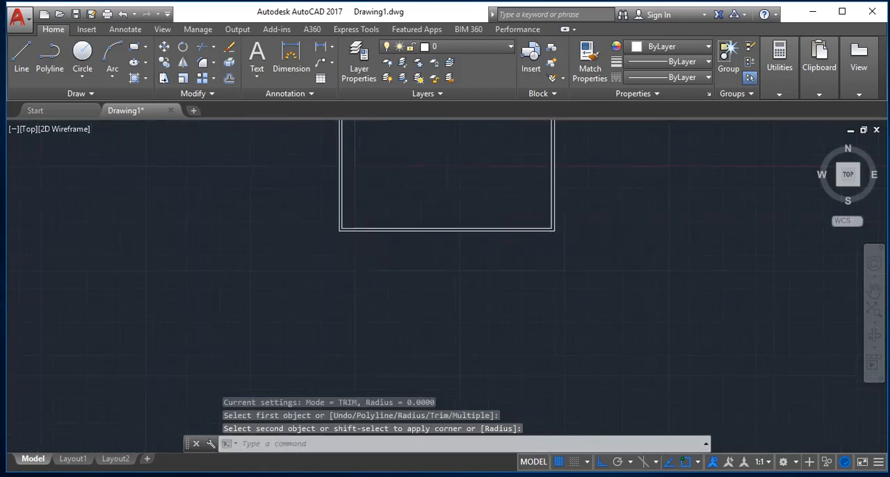
{"action": "scroll", "coordinate": [459, 167], "scroll_direction": "up", "scroll_amount": 4}
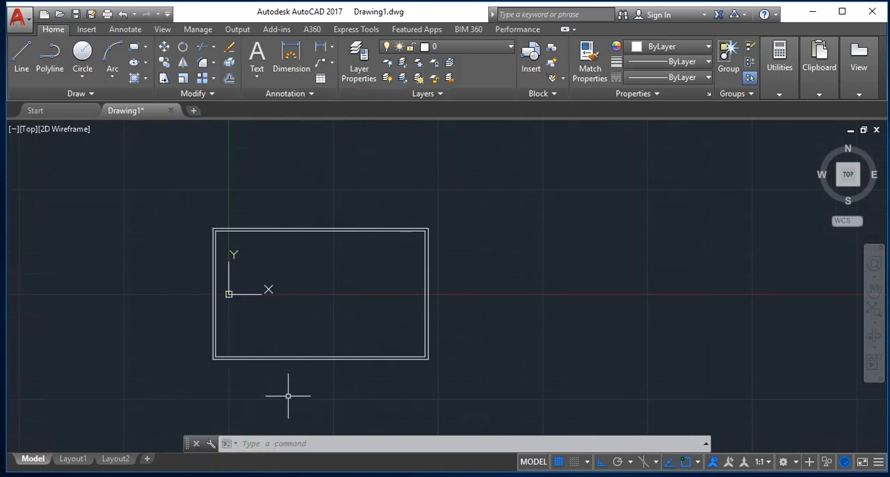
{"action": "scroll", "coordinate": [288, 396], "scroll_direction": "up", "scroll_amount": 2}
{"action": "scroll", "coordinate": [310, 383], "scroll_direction": "down", "scroll_amount": 2}
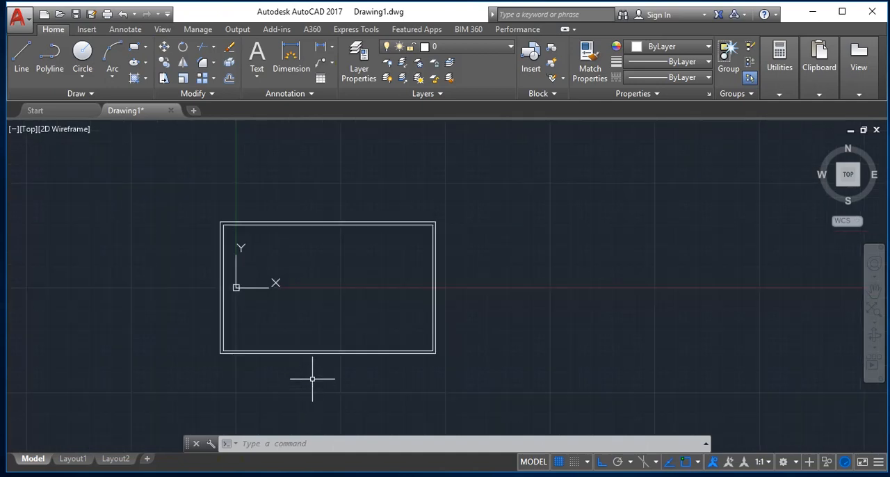
{"action": "scroll", "coordinate": [368, 399], "scroll_direction": "up", "scroll_amount": 3}
{"action": "scroll", "coordinate": [367, 399], "scroll_direction": "down", "scroll_amount": 3}
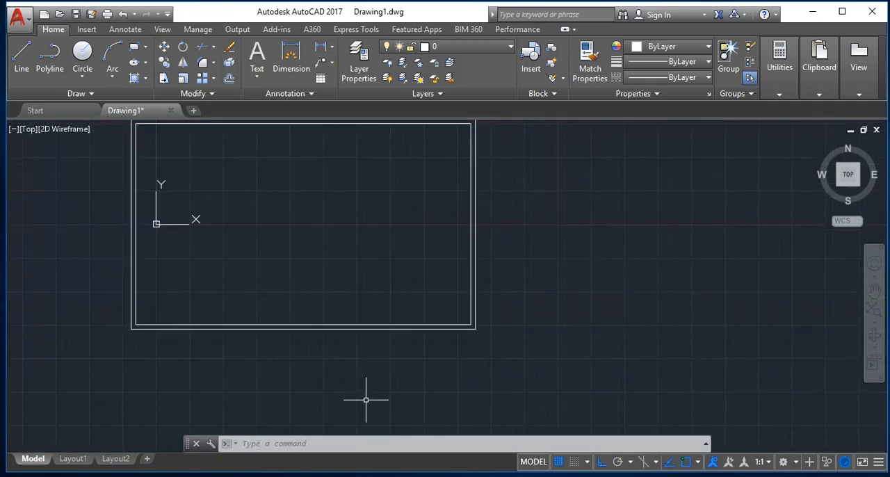
{"action": "scroll", "coordinate": [223, 385], "scroll_direction": "up", "scroll_amount": 2}
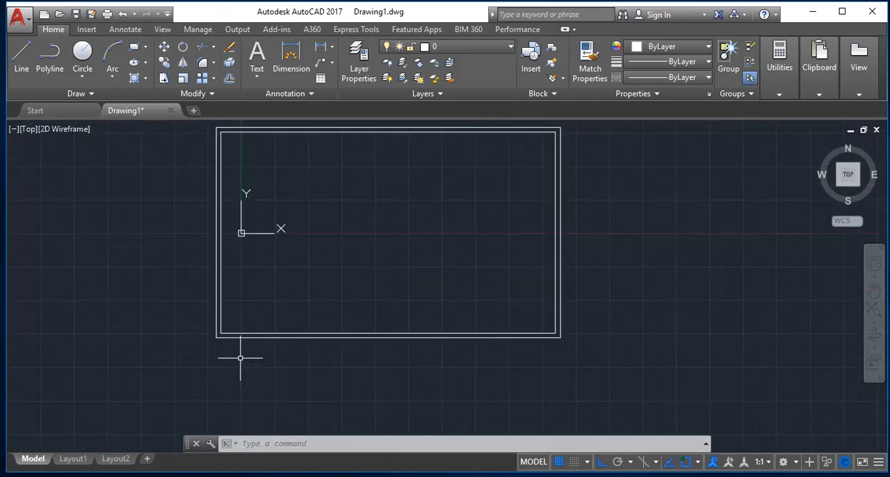
Offset the inner rectangle's left line inward by .15.
{"action": "scroll", "coordinate": [241, 356], "scroll_direction": "up", "scroll_amount": 2}
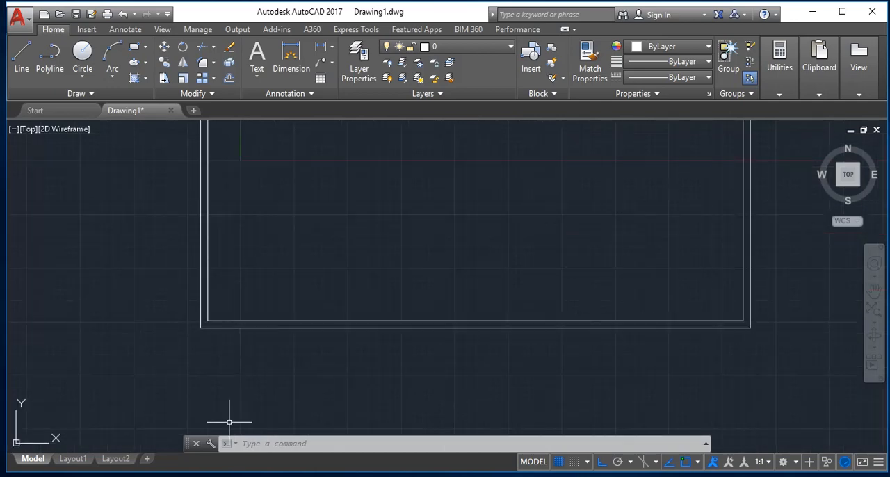
{"action": "key", "text": "Escape"}
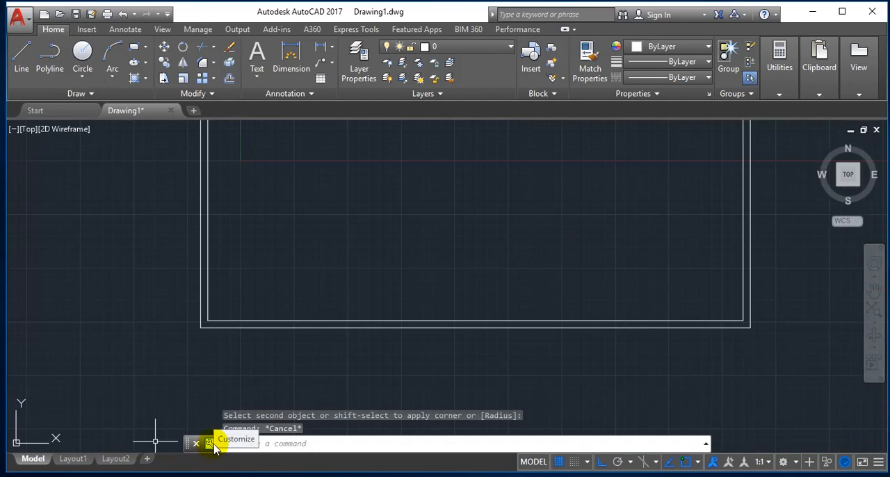
{"action": "type", "text": "o"}
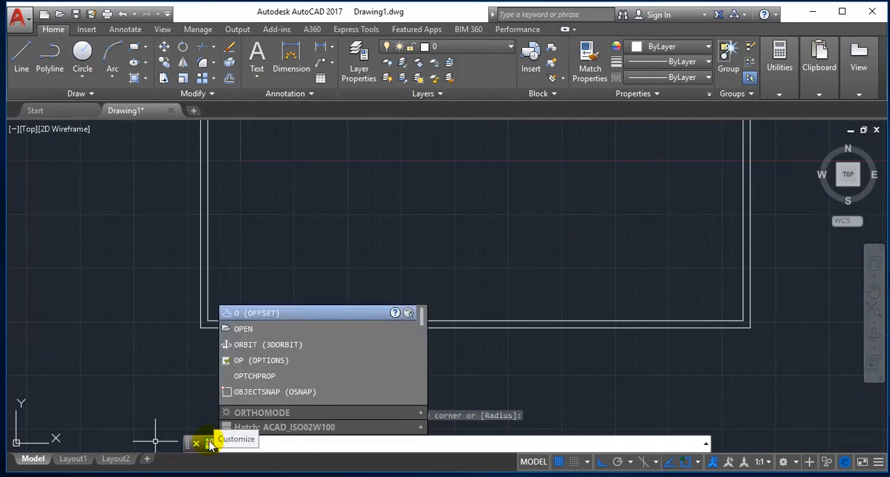
{"action": "key", "text": "Return"}
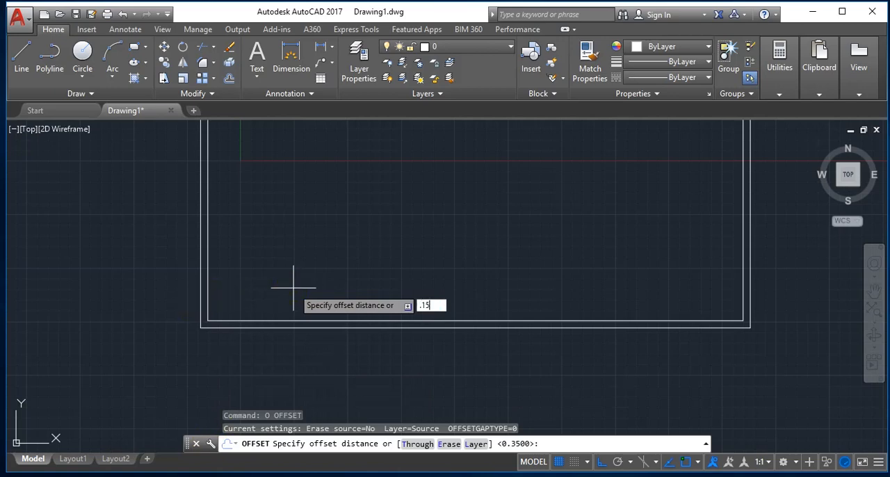
{"action": "key", "text": "Return"}
{"action": "left_click", "coordinate": [207, 312]}
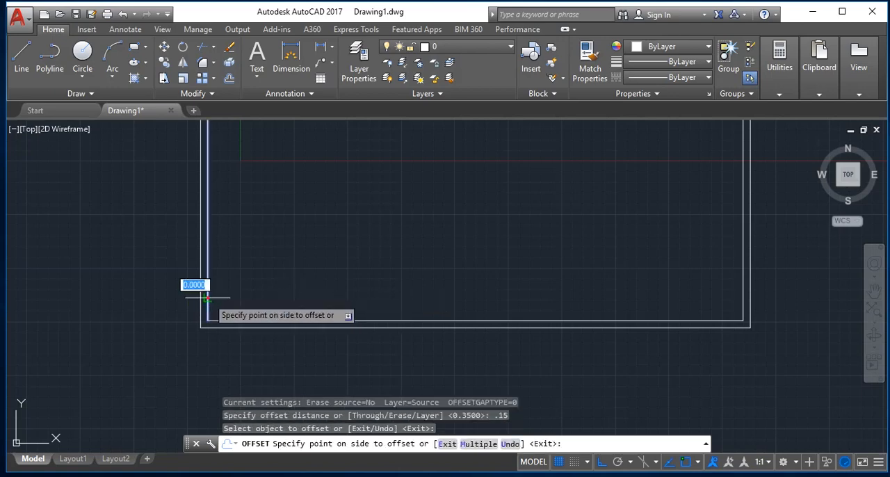
{"action": "left_click", "coordinate": [253, 335]}
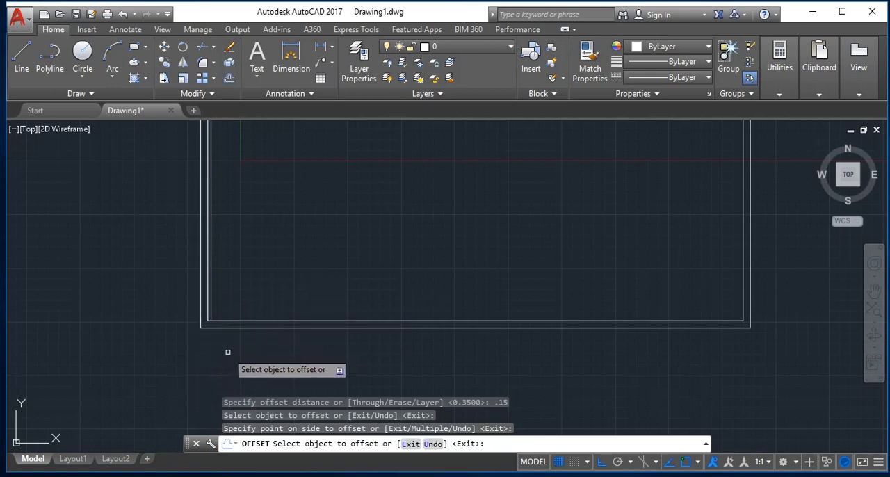
{"action": "key", "text": "Return"}
{"action": "key", "text": "Return"}
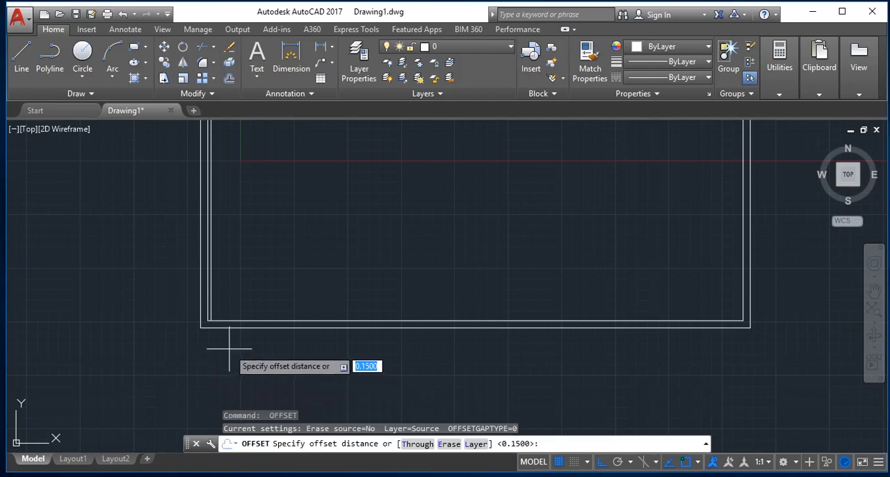
Offset the new inner vertical line 3.5 to the right, into the rectangle.
{"action": "type", "text": "3"}
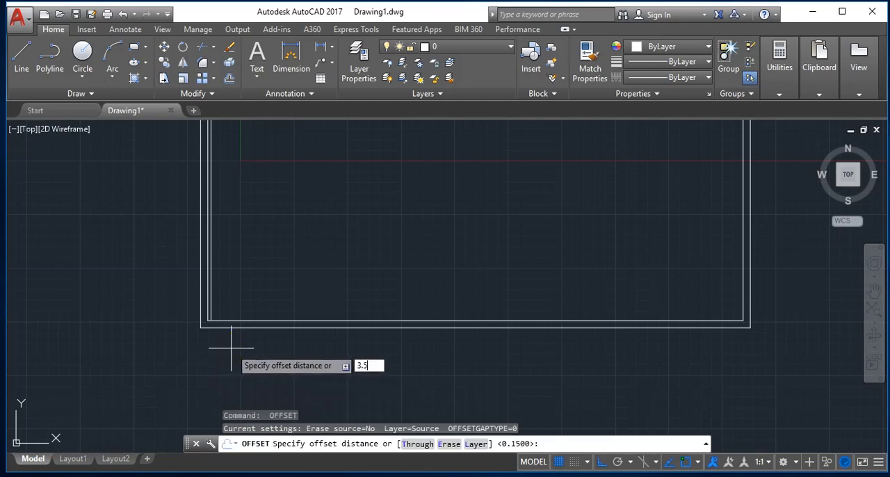
{"action": "type", "text": ".5"}
{"action": "key", "text": "Return"}
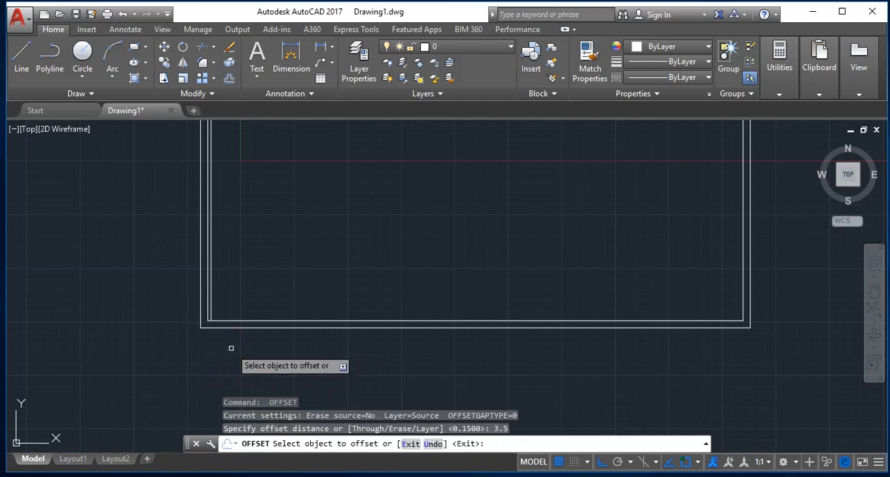
{"action": "left_click", "coordinate": [211, 309]}
{"action": "left_click", "coordinate": [320, 306]}
{"action": "key", "text": "Return"}
{"action": "key", "text": "Return"}
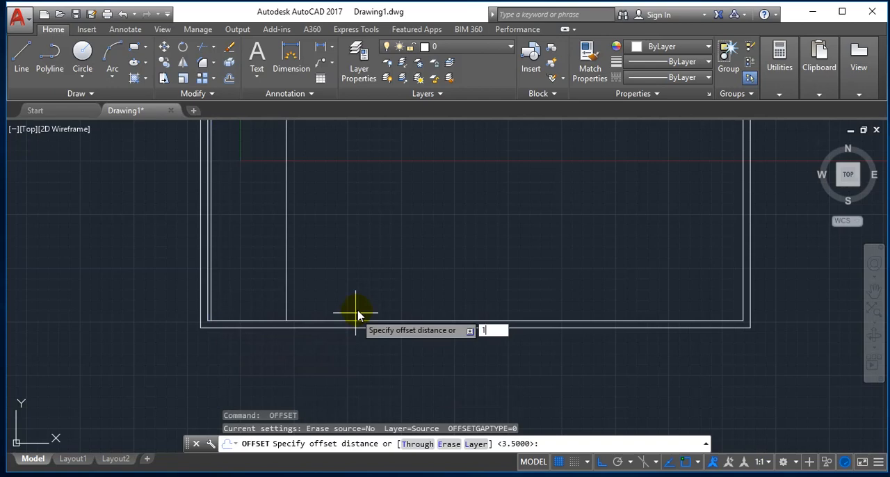
Offset the rightmost interior vertical line by 1 toward the rectangle's interior.
{"action": "key", "text": "Return"}
{"action": "left_click", "coordinate": [286, 306]}
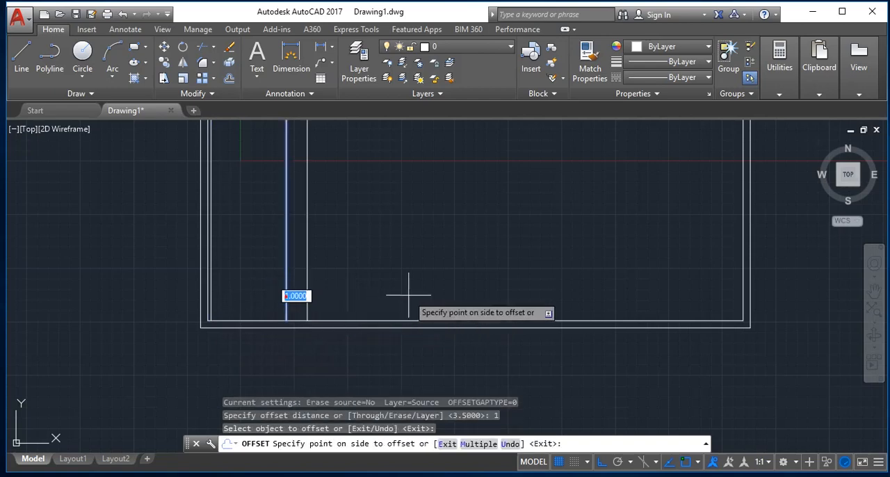
{"action": "left_click", "coordinate": [408, 295]}
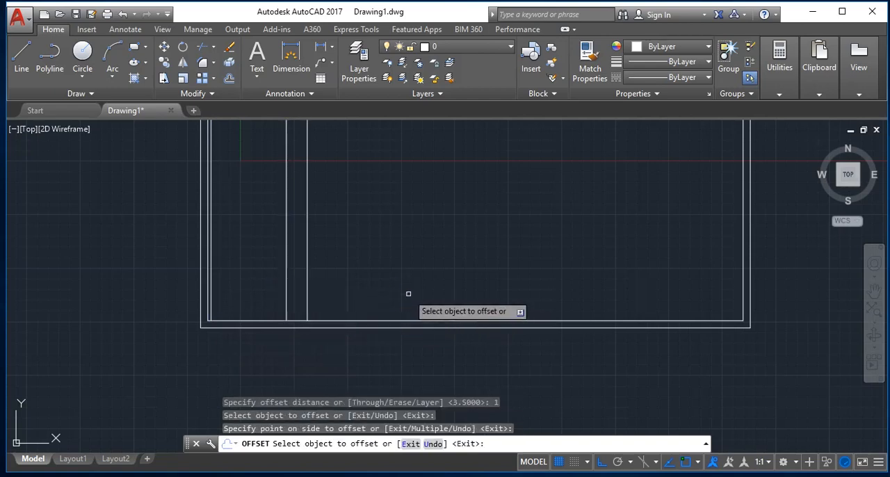
{"action": "key", "text": "Return"}
{"action": "key", "text": "Return"}
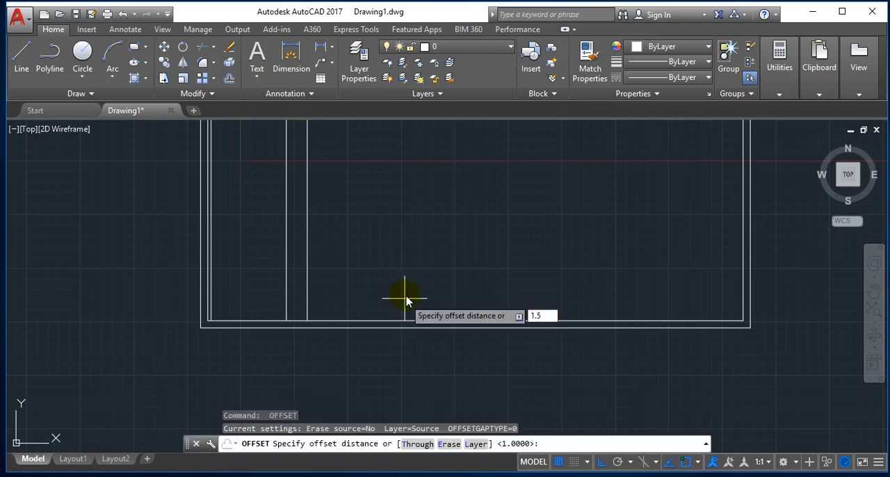
Offset the last interior vertical line 1.5 further to the right and end the Offset command.
{"action": "key", "text": "Return"}
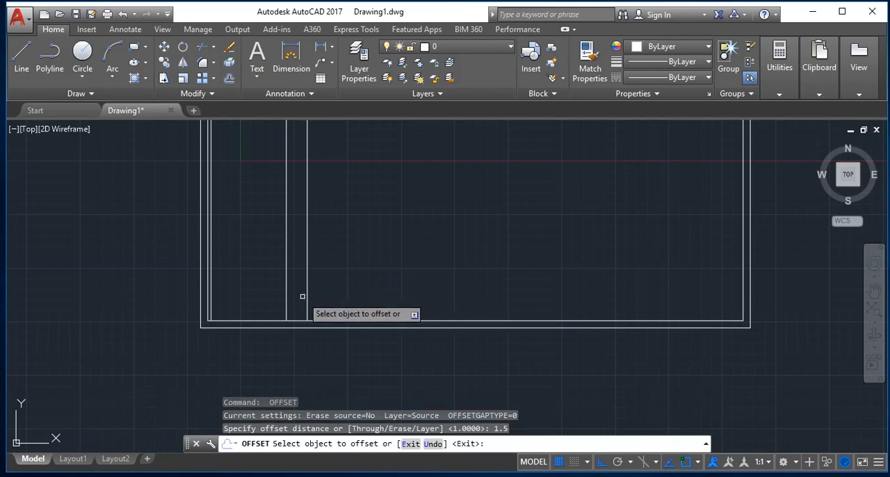
{"action": "left_click", "coordinate": [307, 298]}
{"action": "left_click", "coordinate": [388, 301]}
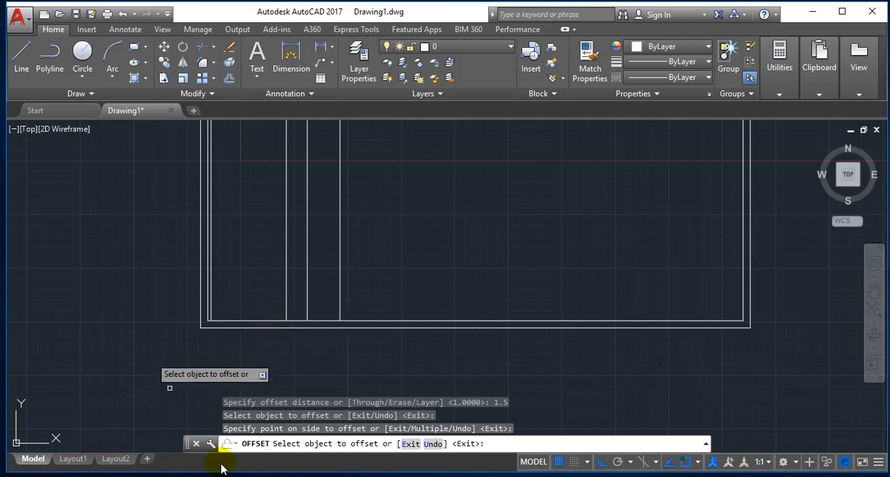
{"action": "scroll", "coordinate": [245, 350], "scroll_direction": "up", "scroll_amount": 4}
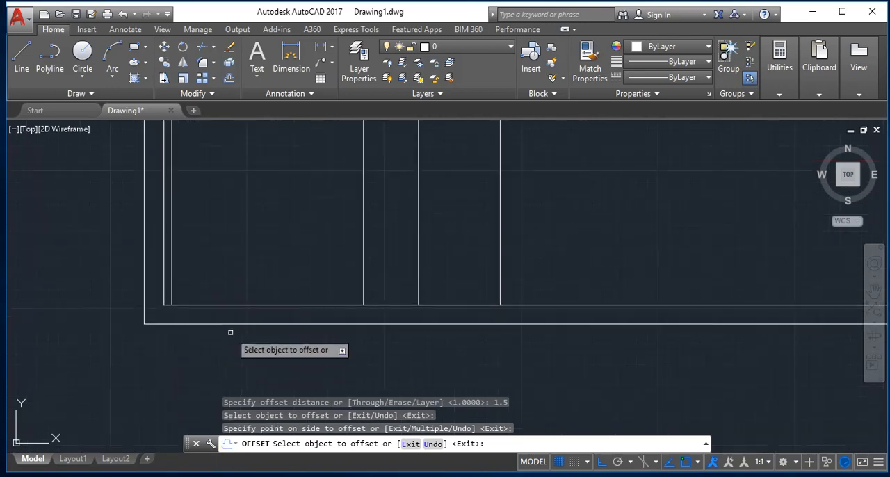
{"action": "key", "text": "Escape"}
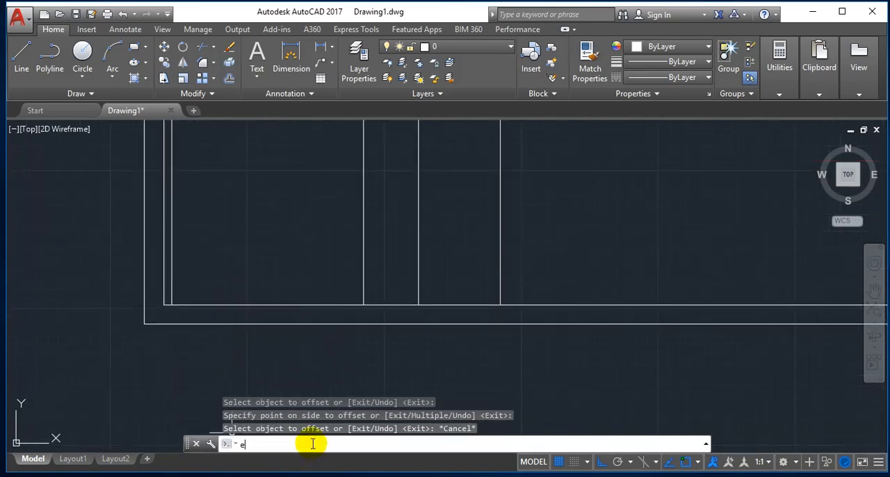
Extend the four offset vertical lines down to the outer rectangle's bottom line.
{"action": "key", "text": "Return"}
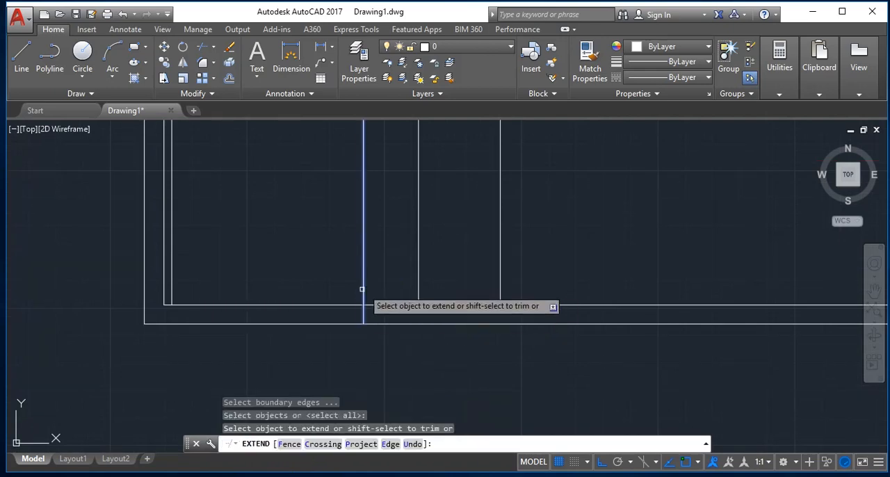
{"action": "left_click", "coordinate": [362, 289]}
{"action": "left_click", "coordinate": [369, 286]}
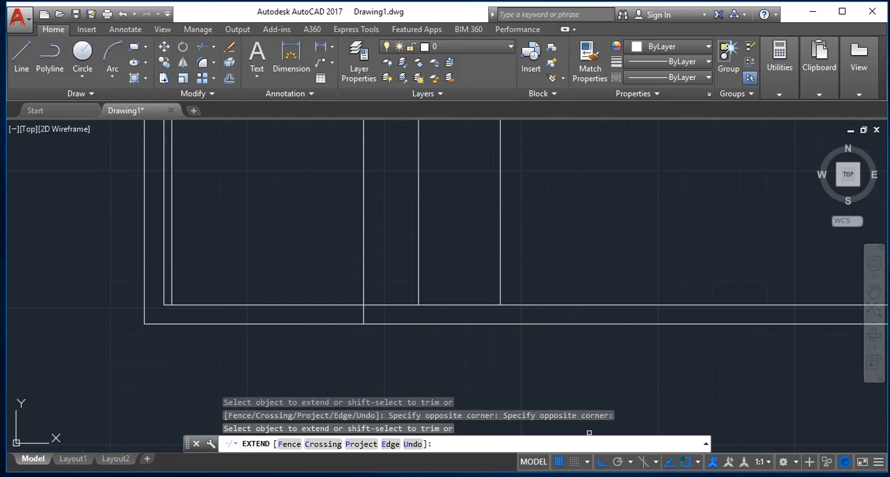
{"action": "left_click", "coordinate": [420, 277]}
{"action": "left_click", "coordinate": [410, 278]}
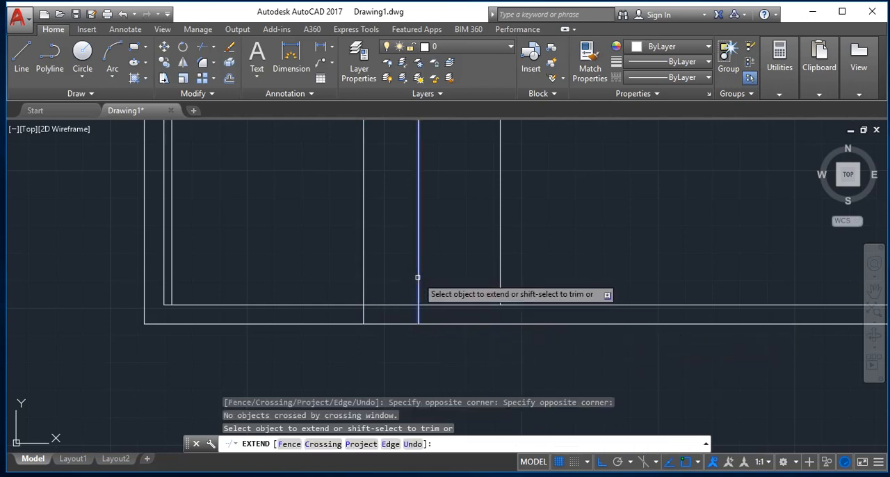
{"action": "left_click", "coordinate": [418, 278]}
{"action": "left_click", "coordinate": [499, 278]}
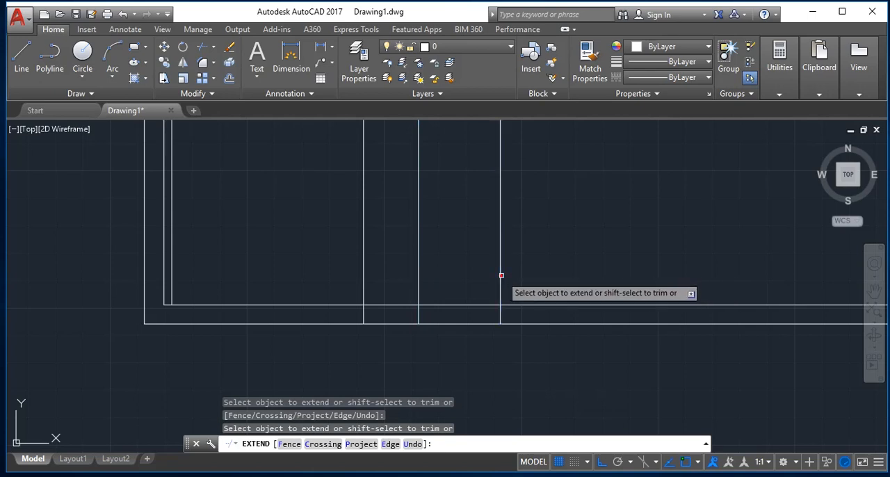
{"action": "left_click", "coordinate": [171, 282]}
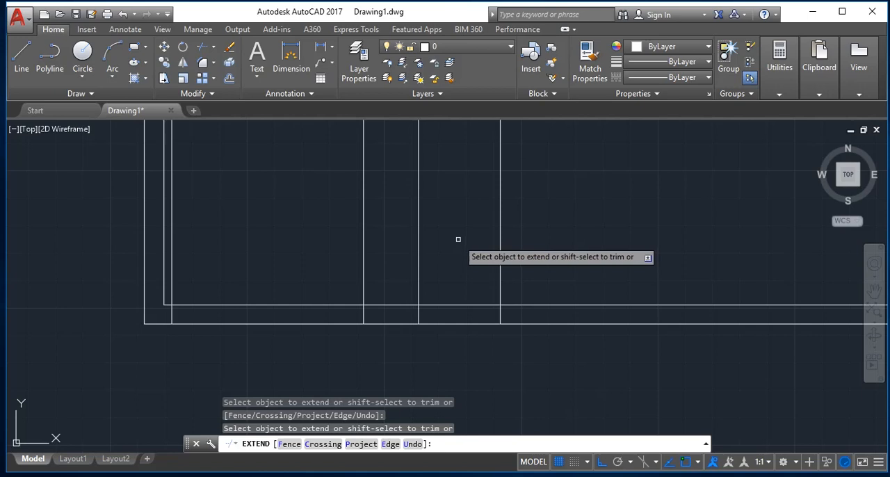
{"action": "key", "text": "Escape"}
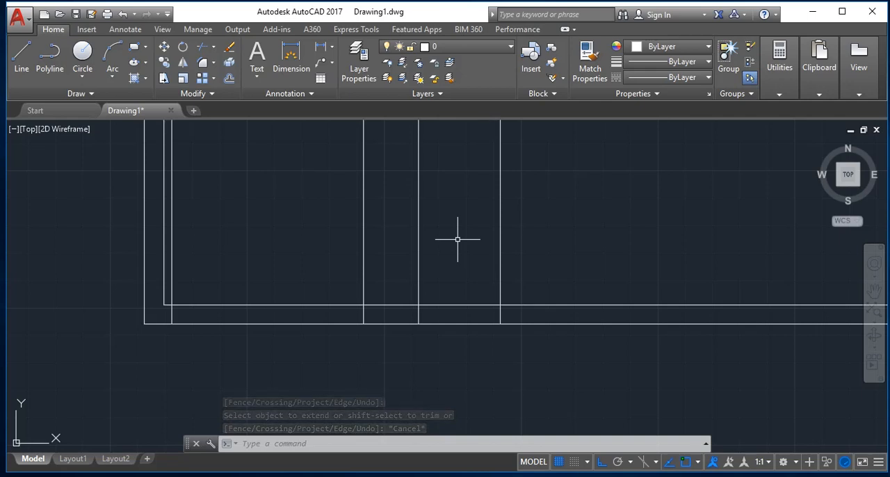
Trim both bottom wall lines between the vertical lines to cut the 3.5-wide and 1.5-wide openings.
{"action": "type", "text": "tr"}
{"action": "key", "text": "Return"}
{"action": "key", "text": "Return"}
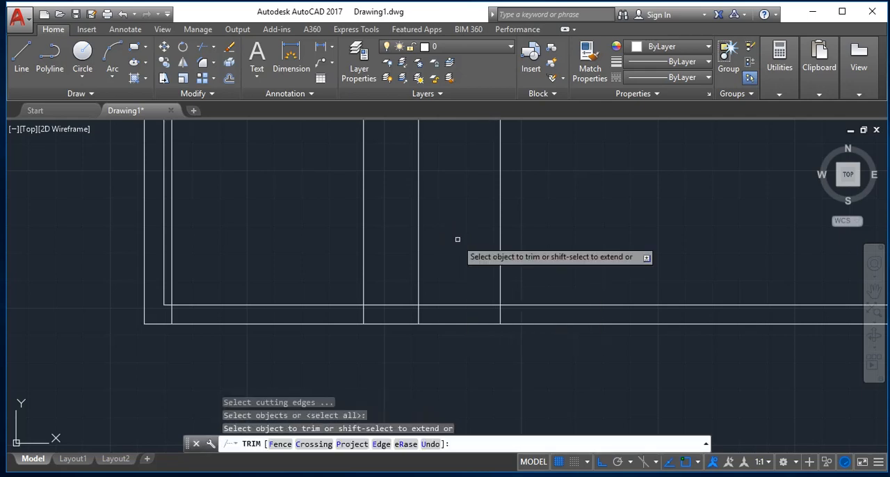
{"action": "left_click", "coordinate": [270, 254]}
{"action": "left_click", "coordinate": [251, 367]}
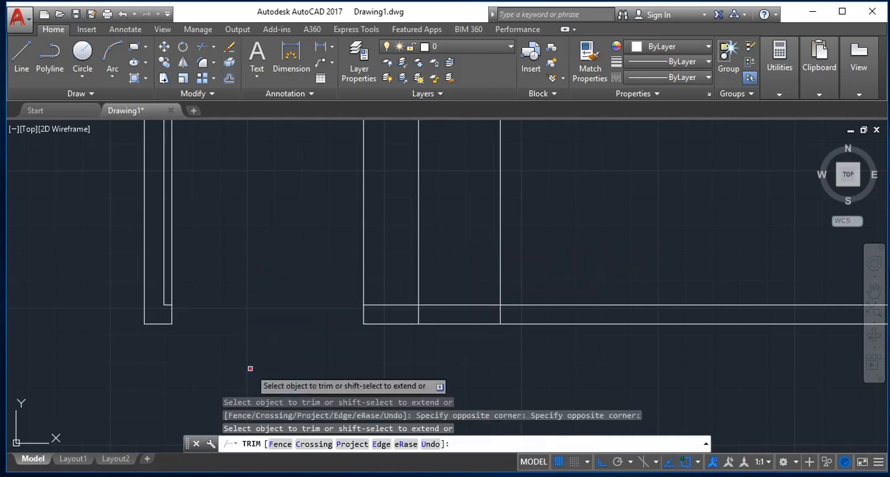
{"action": "left_click", "coordinate": [468, 285]}
{"action": "left_click", "coordinate": [460, 358]}
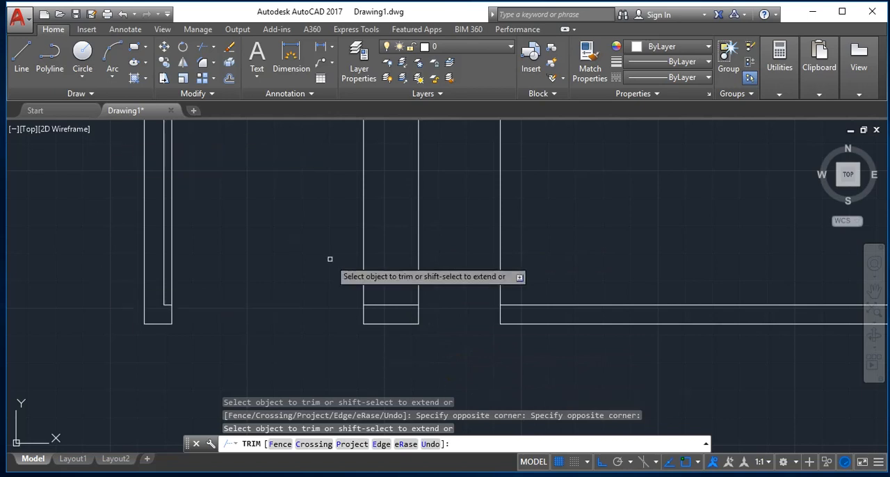
{"action": "key", "text": "Escape"}
{"action": "type", "text": "C"}
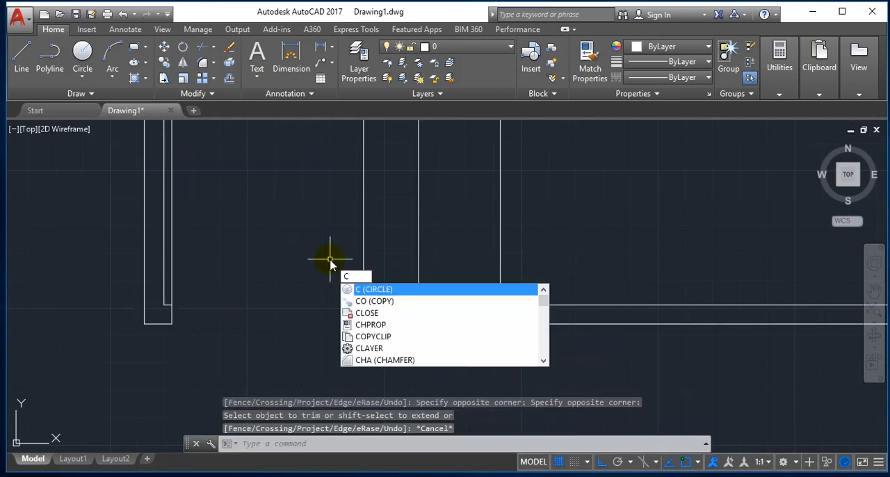
{"action": "key", "text": "Return"}
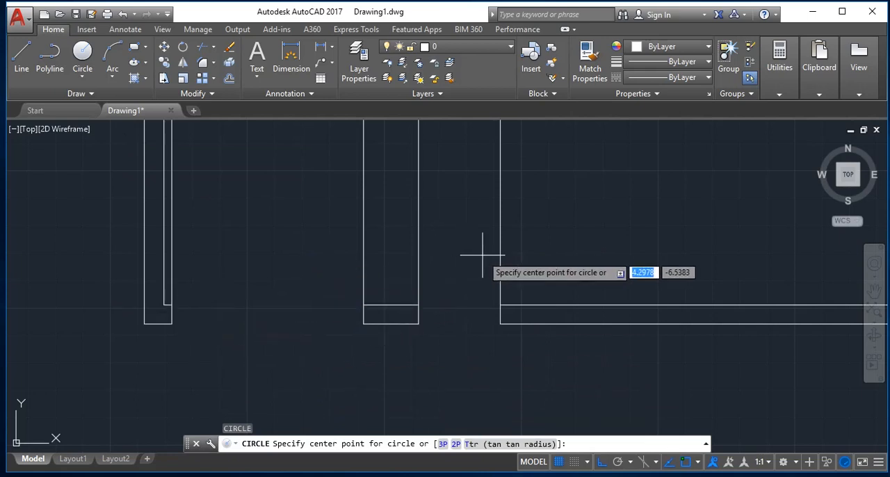
{"action": "key", "text": "Escape"}
Draw a horizontal line across the 3.5-wide opening from its right jamb to its left jamb.
{"action": "type", "text": "l"}
{"action": "key", "text": "Return"}
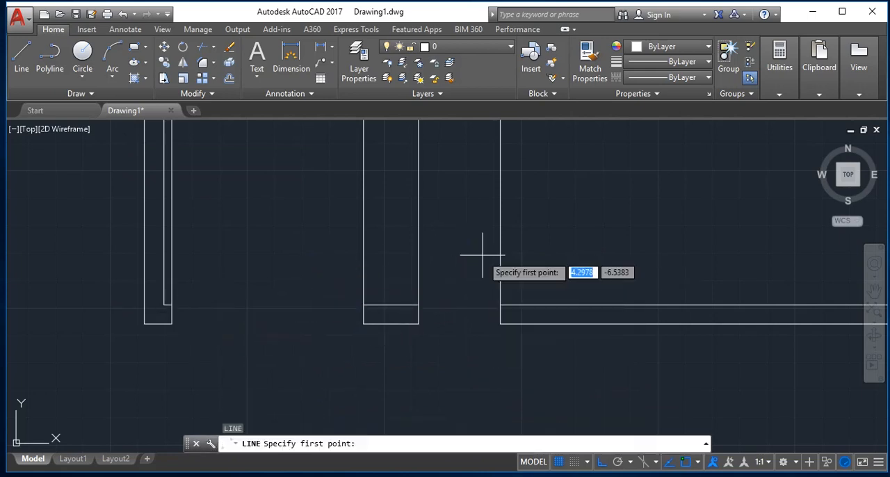
{"action": "left_click", "coordinate": [364, 313]}
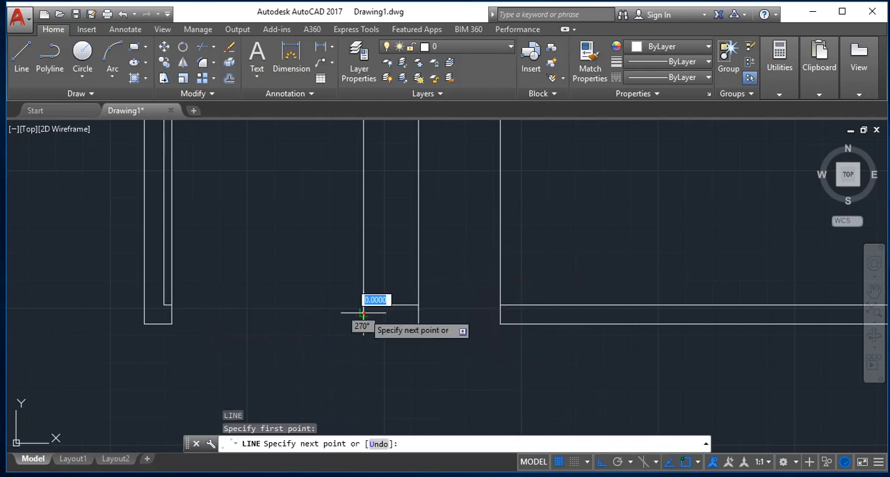
{"action": "left_click", "coordinate": [172, 312]}
{"action": "key", "text": "Return"}
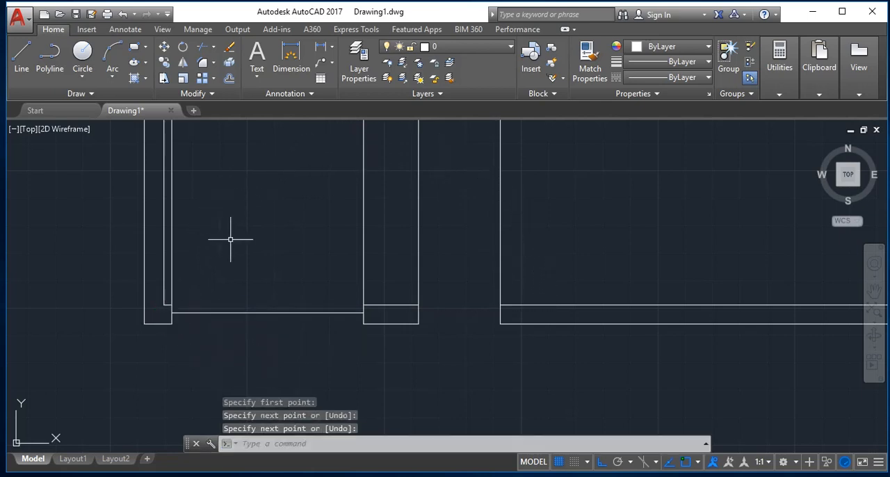
Draw a circle of radius 1.75 centred on the opening line's left endpoint and reaching the line's midpoint.
{"action": "type", "text": "c"}
{"action": "key", "text": "Return"}
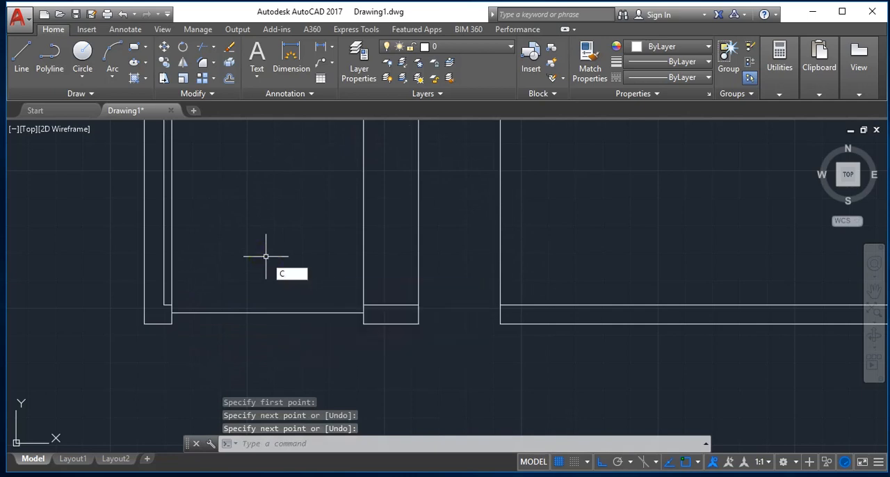
{"action": "left_click", "coordinate": [171, 312]}
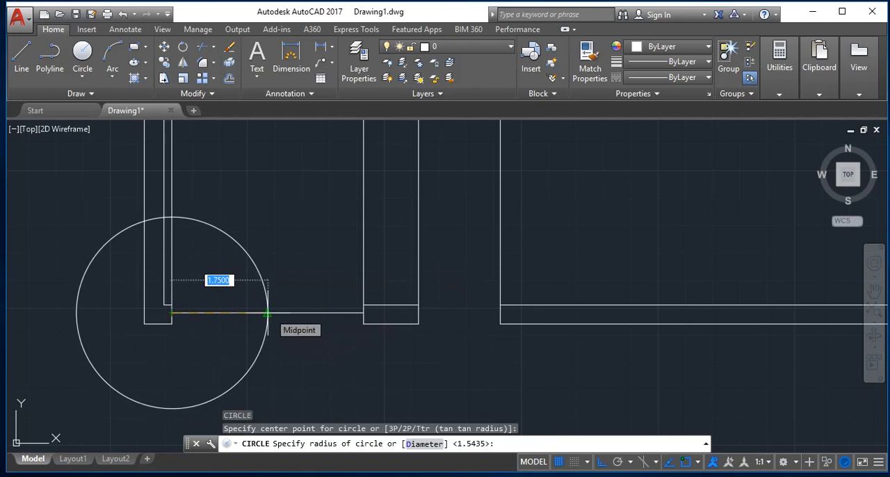
{"action": "left_click", "coordinate": [268, 314]}
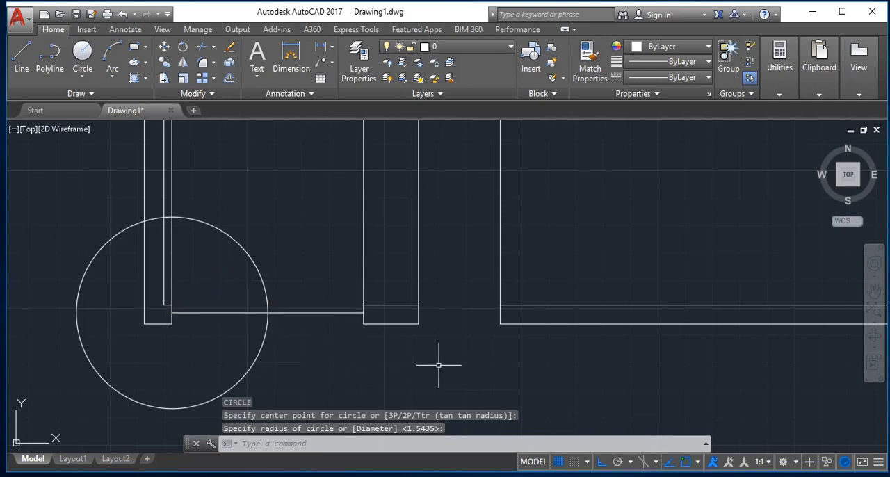
Draw a circle of radius 1.75 centred on the opening line's right endpoint and reaching the line's midpoint.
{"action": "key", "text": "Return"}
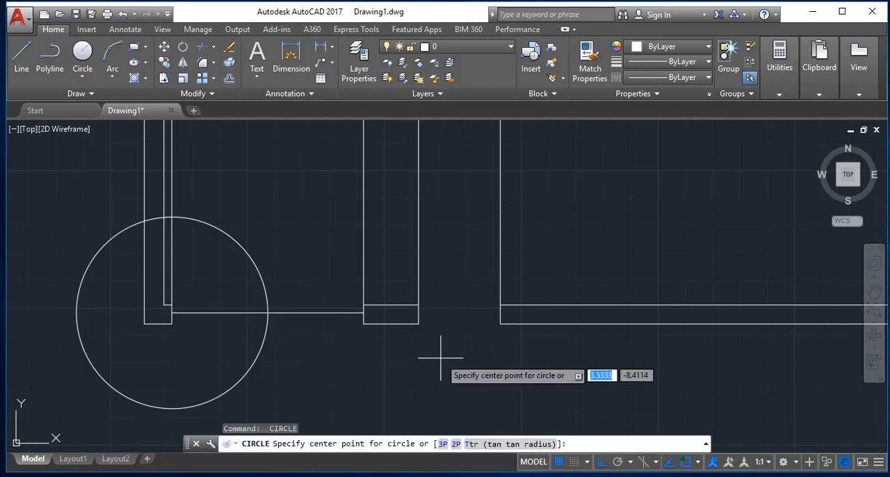
{"action": "left_click", "coordinate": [363, 313]}
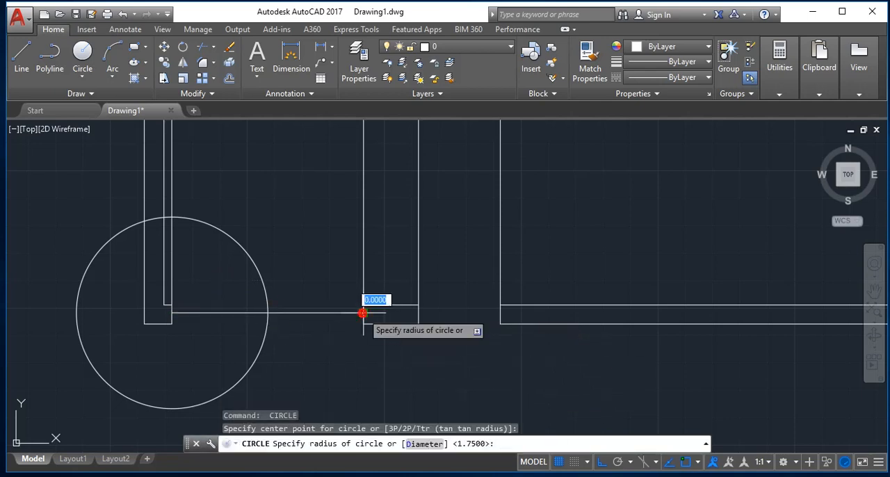
{"action": "left_click", "coordinate": [265, 312]}
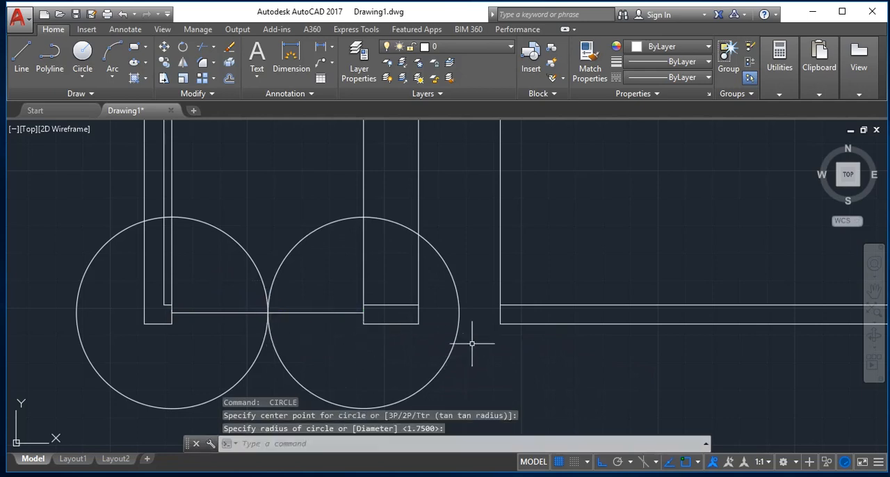
Draw a circle for the 1.5-wide opening, centred on its left jamb's midpoint and reaching the right jamb.
{"action": "key", "text": "Return"}
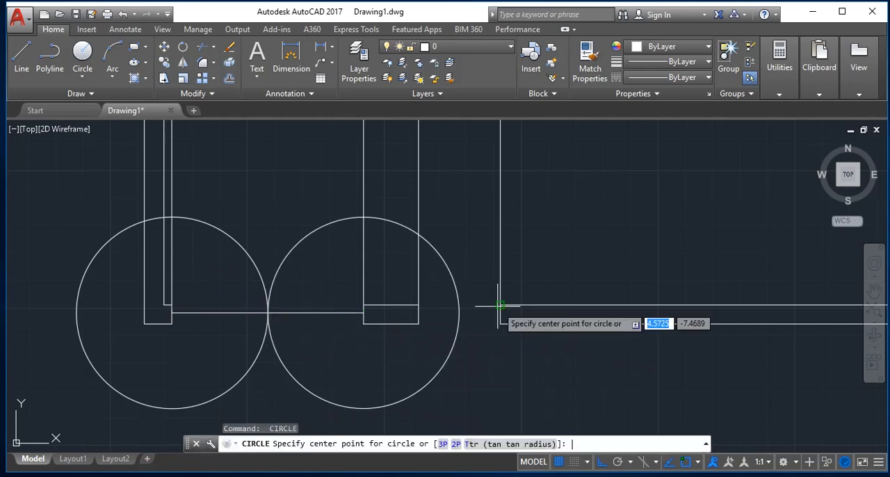
{"action": "left_click", "coordinate": [418, 313]}
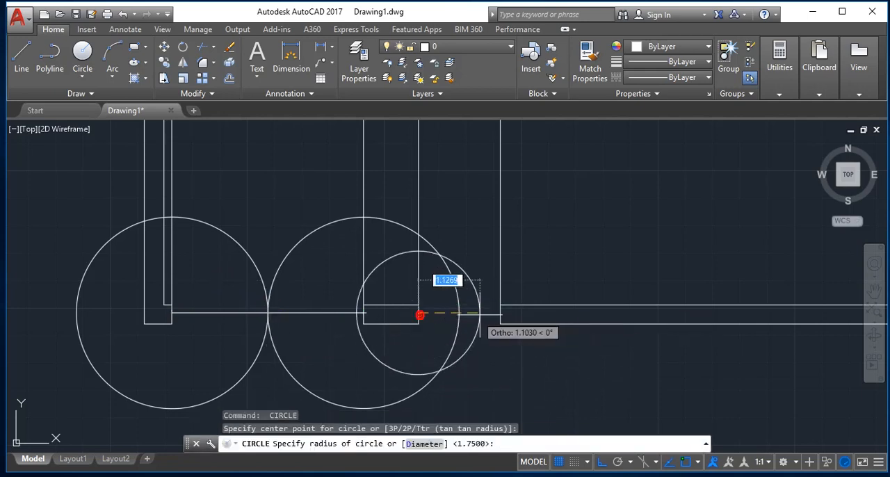
{"action": "left_click", "coordinate": [499, 313]}
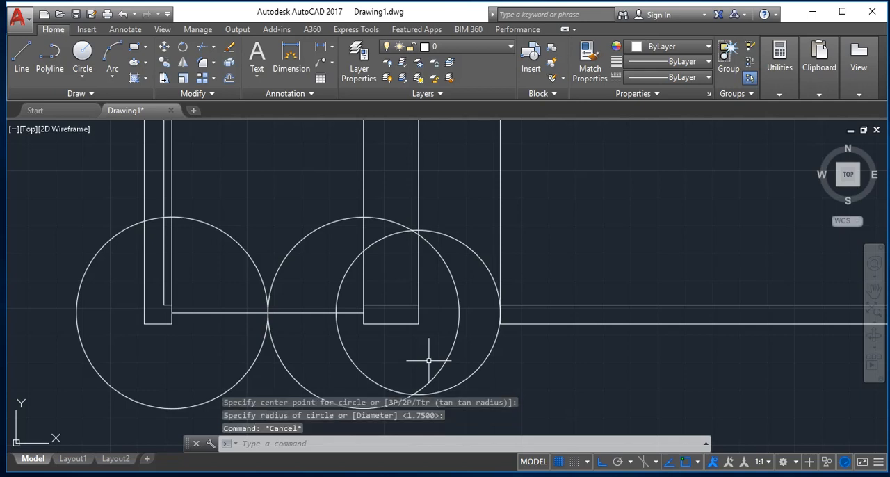
{"action": "key", "text": "Escape"}
Trim away the lower parts of the middle and rightmost circles below the bottom wall.
{"action": "type", "text": "te co"}
{"action": "type", "text": "r"}
{"action": "key", "text": "Return"}
{"action": "key", "text": "Return"}
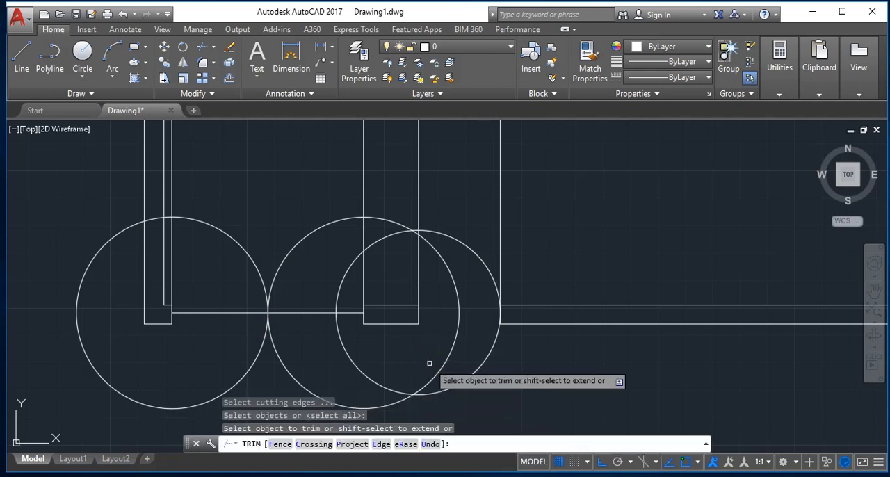
{"action": "left_click", "coordinate": [499, 396]}
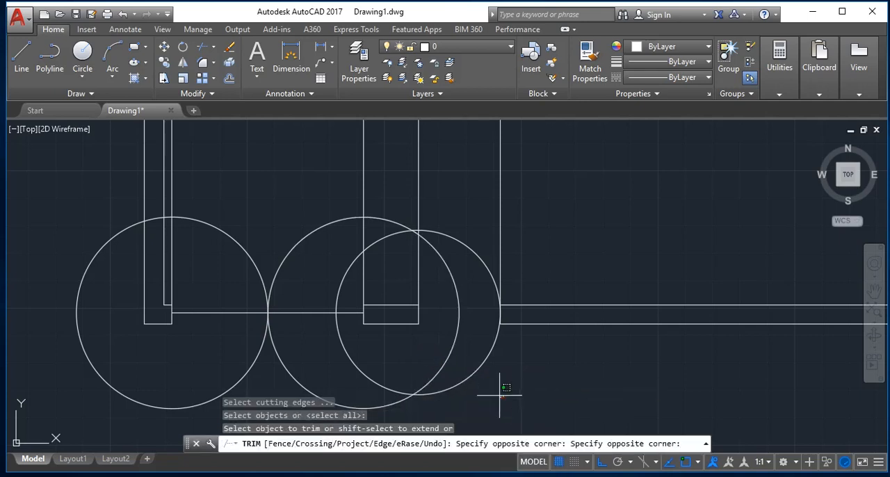
{"action": "left_click", "coordinate": [406, 352]}
Trim the single door's left jamb line above its arc and the arc portions crossing the wall pier between the openings.
{"action": "left_click", "coordinate": [420, 198]}
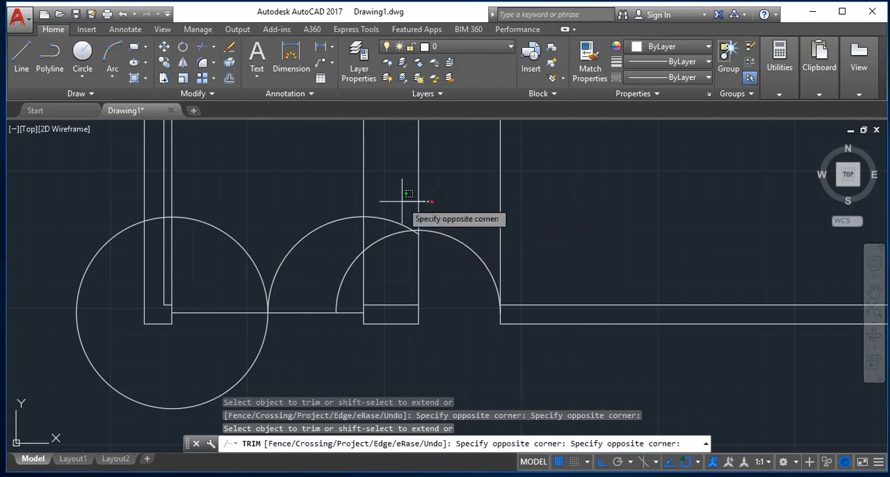
{"action": "left_click", "coordinate": [389, 201]}
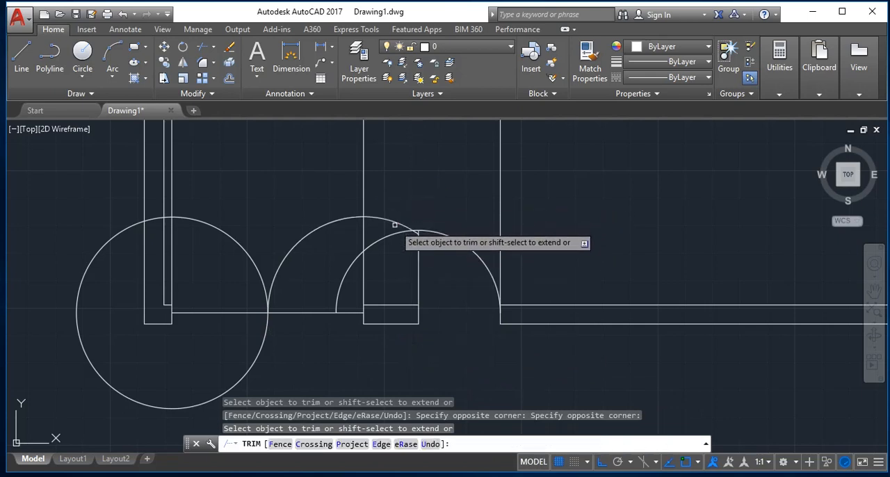
{"action": "left_click", "coordinate": [396, 225]}
{"action": "left_click", "coordinate": [404, 252]}
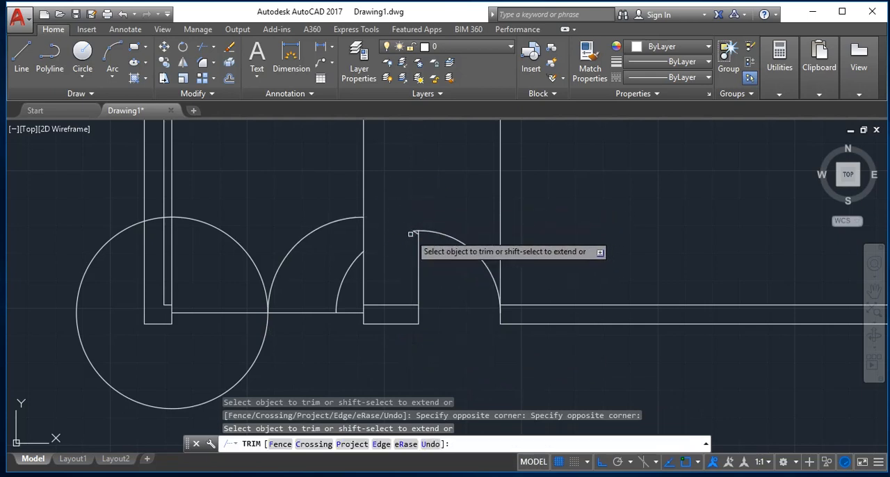
{"action": "left_click", "coordinate": [414, 232]}
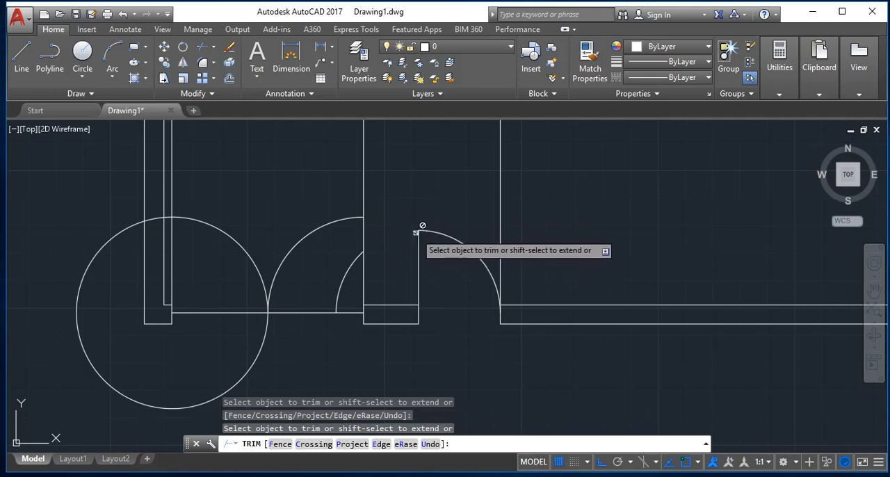
Trim the vertical line above the single door's right jamb and the one above the double door's right leaf.
{"action": "left_click", "coordinate": [530, 231]}
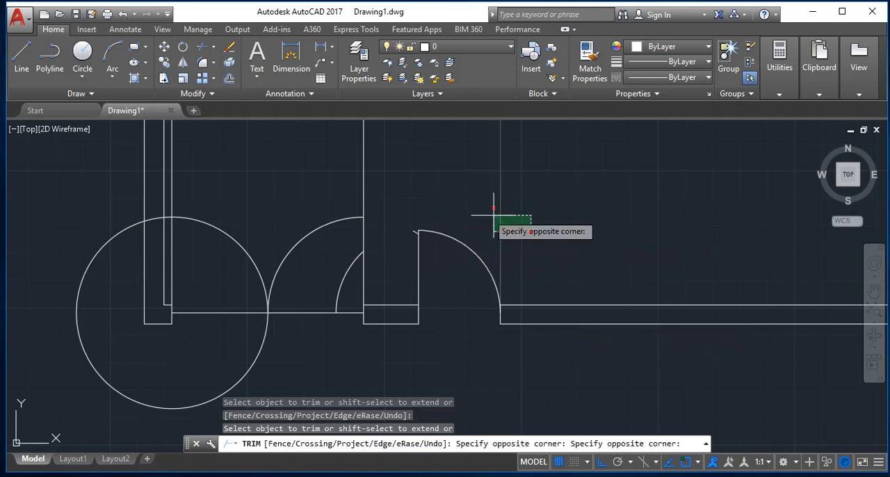
{"action": "left_click", "coordinate": [475, 205]}
{"action": "left_click", "coordinate": [382, 182]}
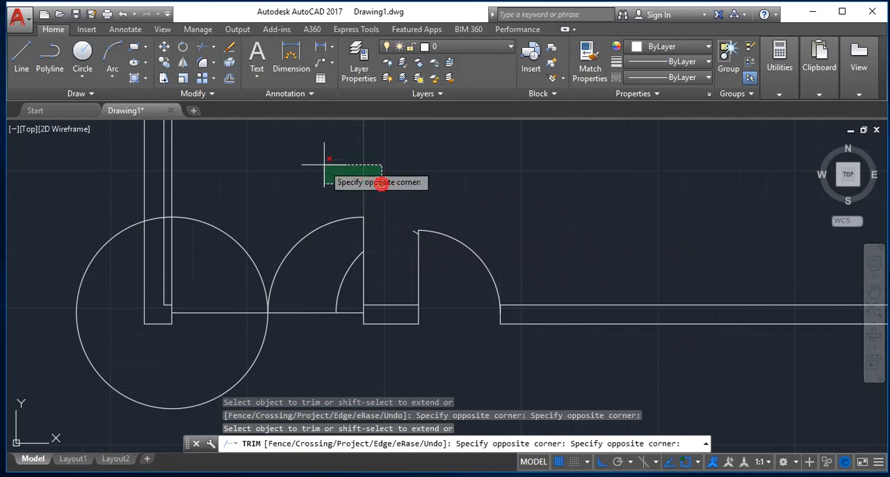
{"action": "left_click", "coordinate": [304, 161]}
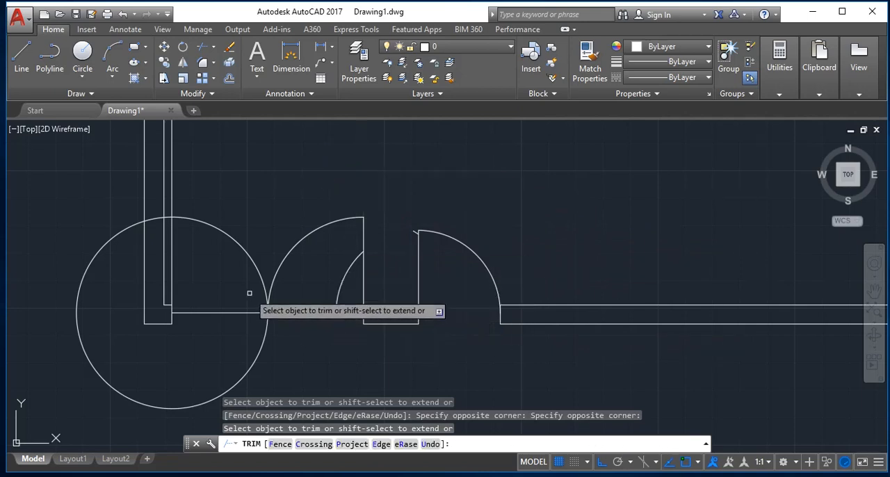
Trim the leftmost circle to its upper-right quarter and cut the left leaf's vertical line above the arc.
{"action": "left_click", "coordinate": [271, 361]}
{"action": "left_click", "coordinate": [228, 351]}
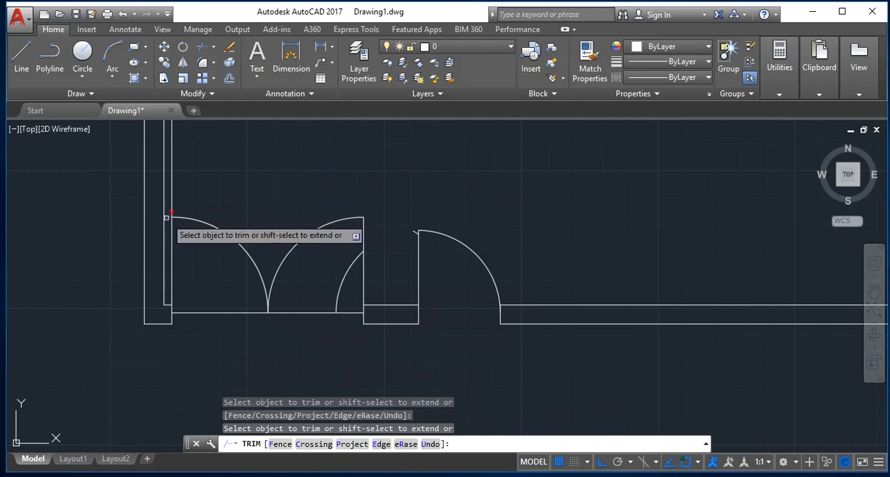
{"action": "left_click", "coordinate": [170, 209]}
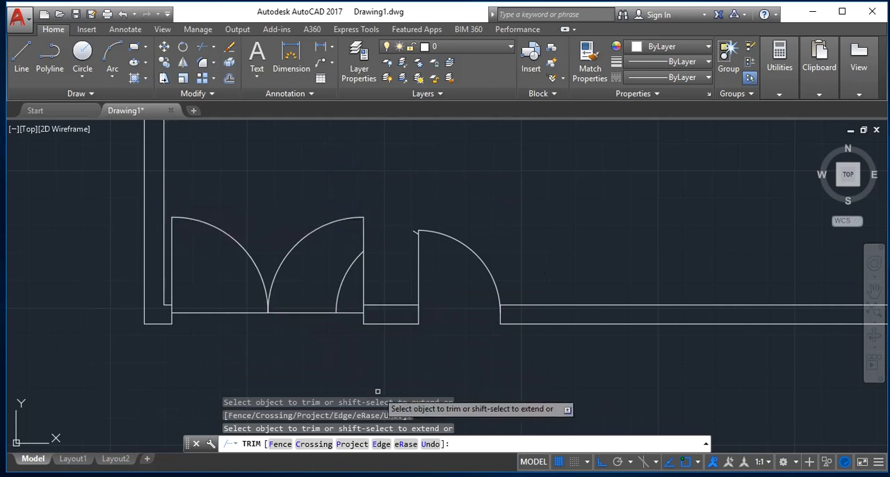
{"action": "key", "text": "Escape"}
Erase the two leftover arc pieces, one inside the double door and one beside the single door's leaf.
{"action": "type", "text": "E"}
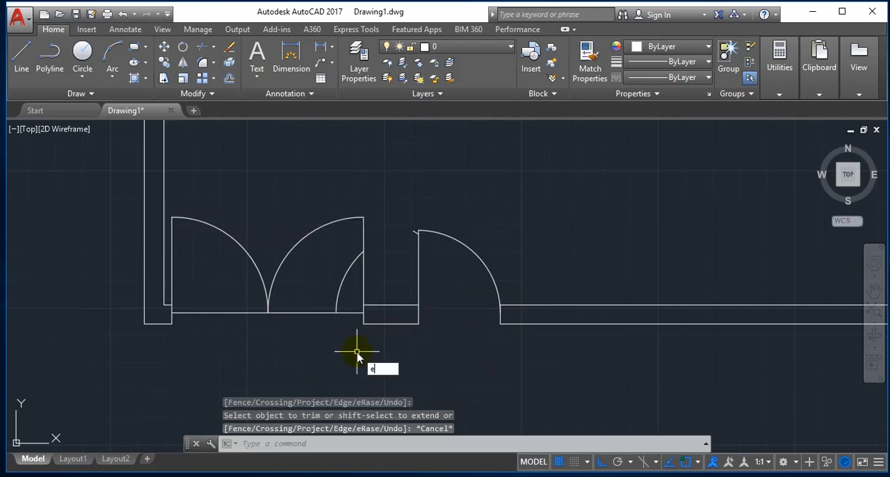
{"action": "key", "text": "Return"}
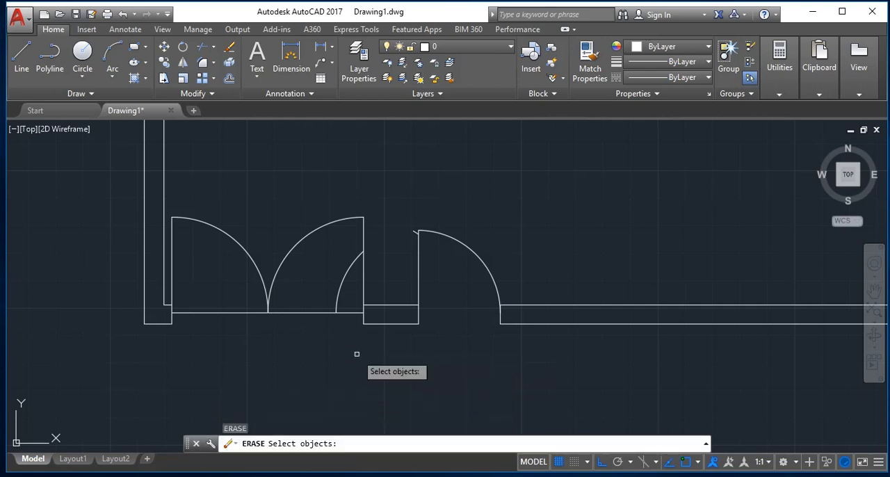
{"action": "left_click", "coordinate": [337, 288]}
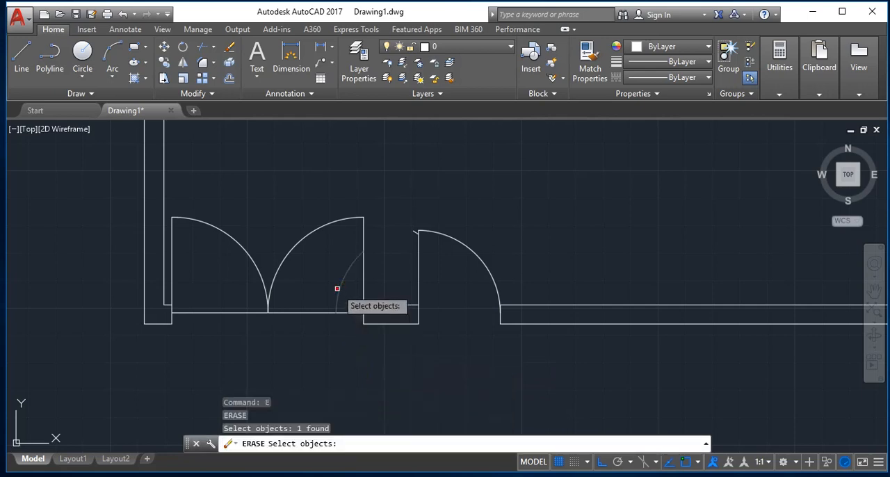
{"action": "left_click", "coordinate": [415, 233]}
{"action": "key", "text": "Return"}
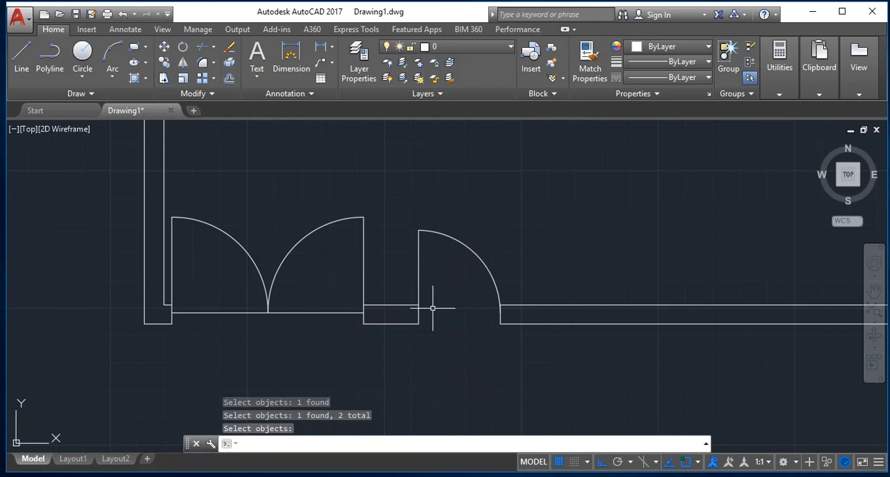
Select every object of the room drawing and delete them all.
{"action": "scroll", "coordinate": [433, 308], "scroll_direction": "down", "scroll_amount": 8}
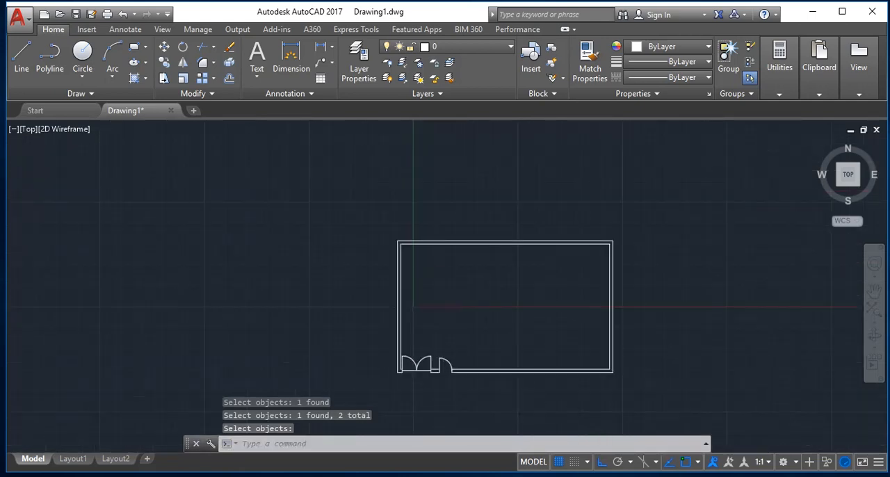
{"action": "scroll", "coordinate": [520, 403], "scroll_direction": "up", "scroll_amount": 4}
{"action": "scroll", "coordinate": [520, 402], "scroll_direction": "down", "scroll_amount": 4}
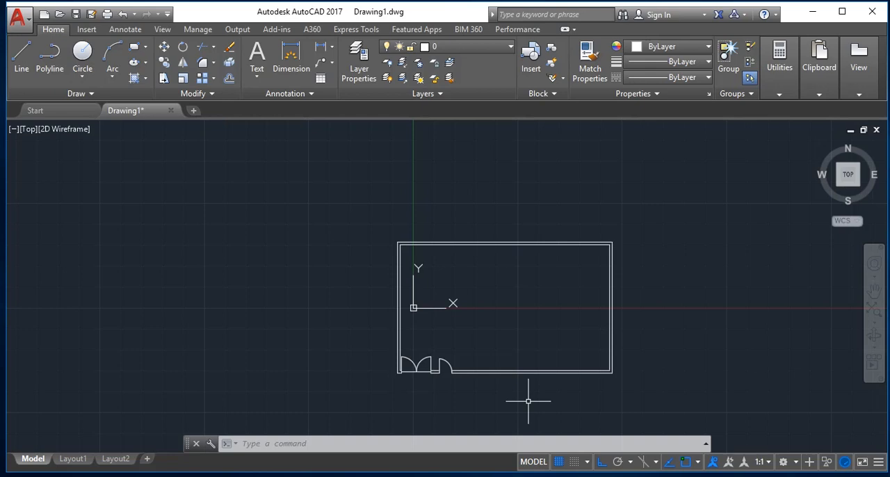
{"action": "left_click", "coordinate": [490, 251]}
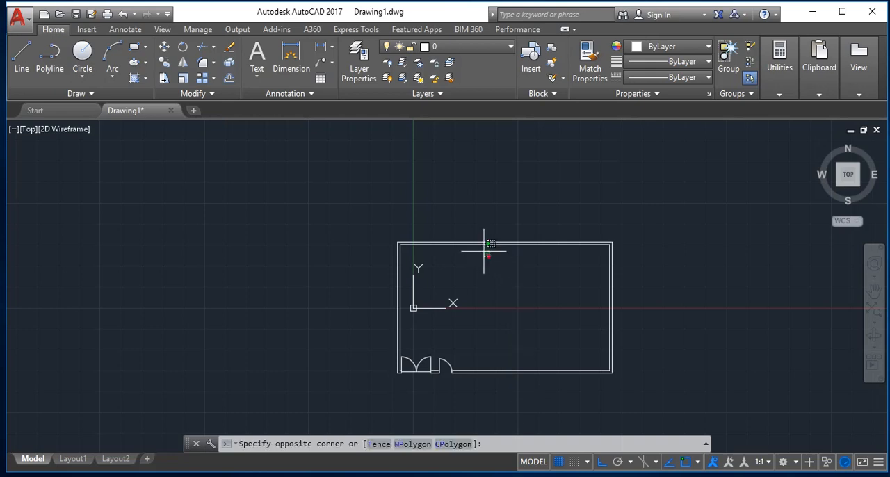
{"action": "left_click", "coordinate": [474, 243]}
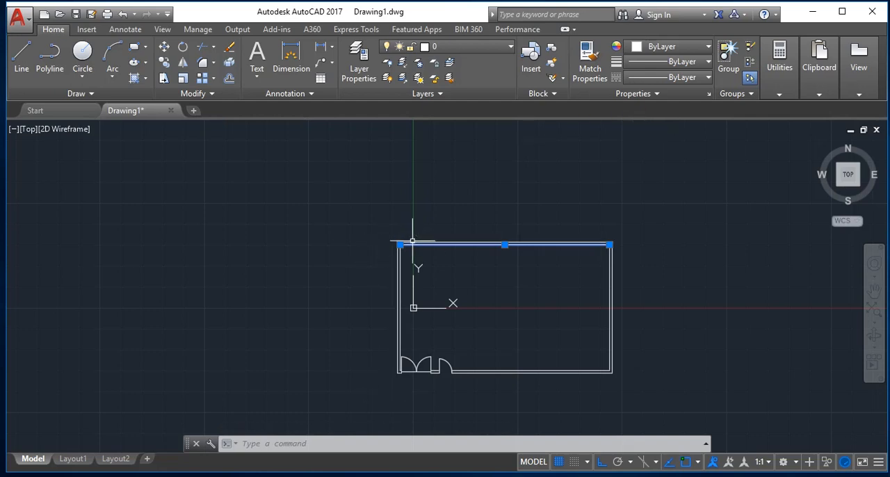
{"action": "key", "text": "ctrl+a"}
{"action": "key", "text": "Delete"}
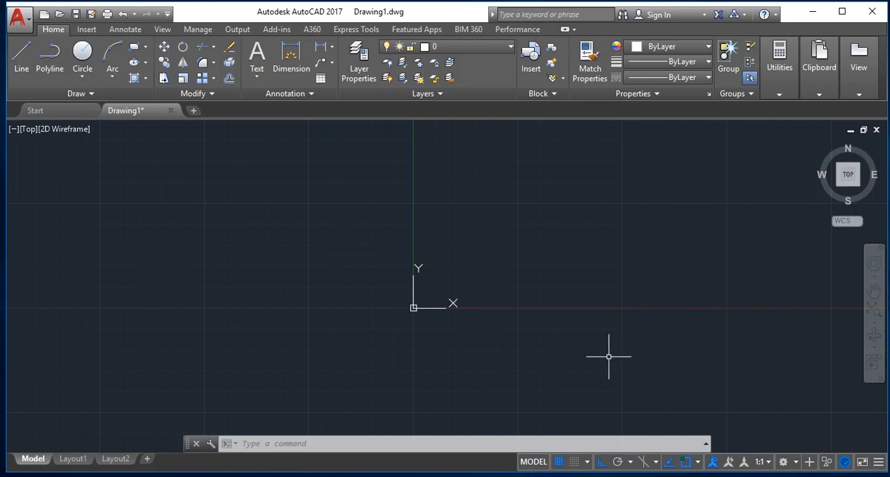
Start a polyline in the empty drawing with a horizontal segment rightward, a vertical one down and another horizontal run rightward.
{"action": "key", "text": "Escape"}
{"action": "type", "text": "z"}
{"action": "key", "text": "Return"}
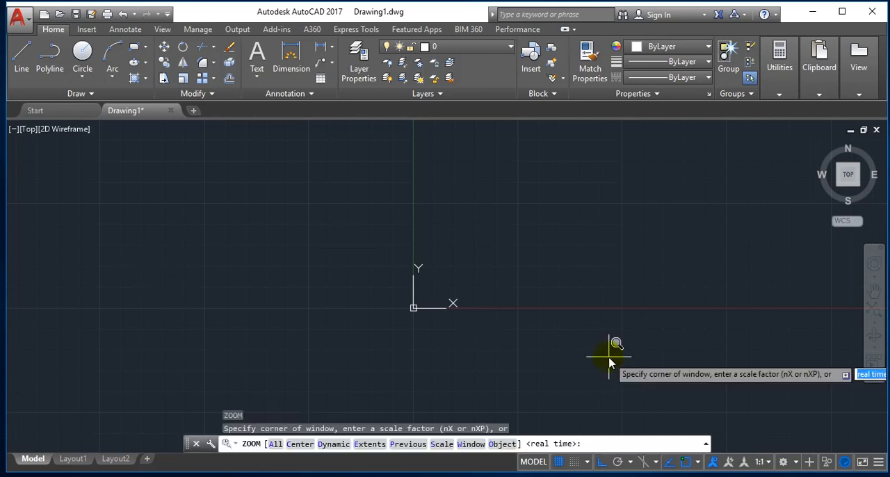
{"action": "type", "text": "e"}
{"action": "key", "text": "Return"}
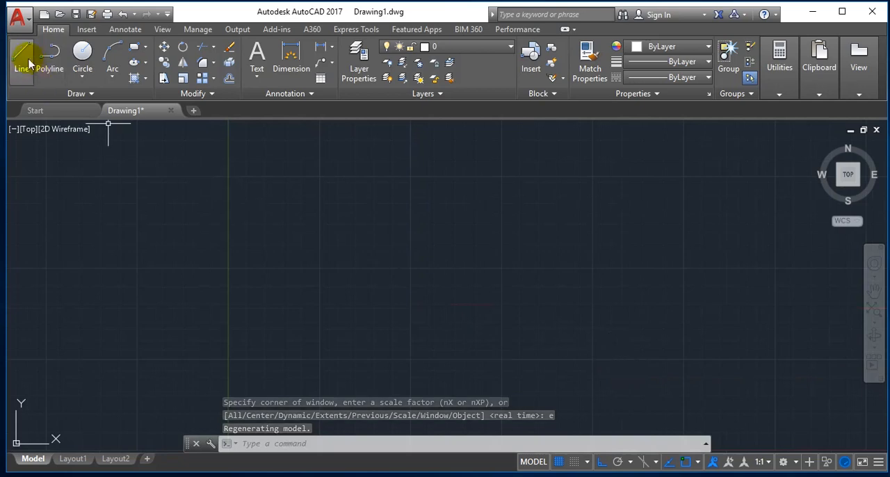
{"action": "left_click", "coordinate": [54, 74]}
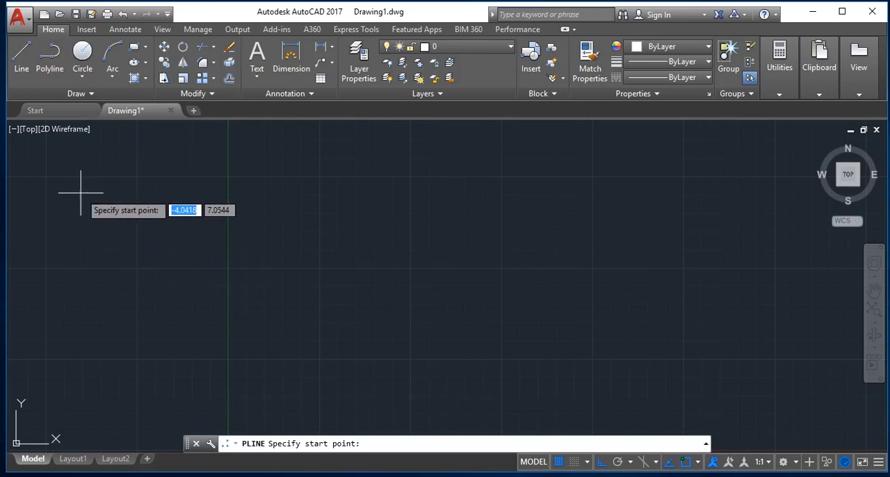
{"action": "left_click", "coordinate": [134, 198]}
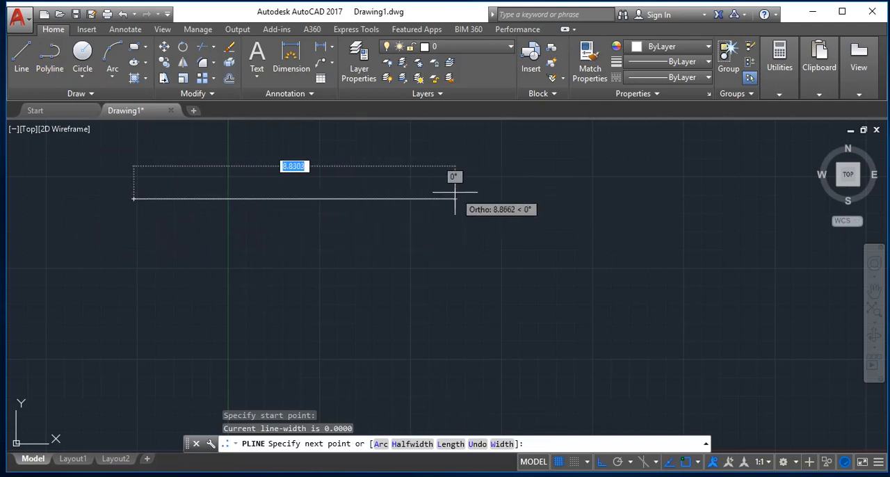
{"action": "left_click", "coordinate": [382, 195]}
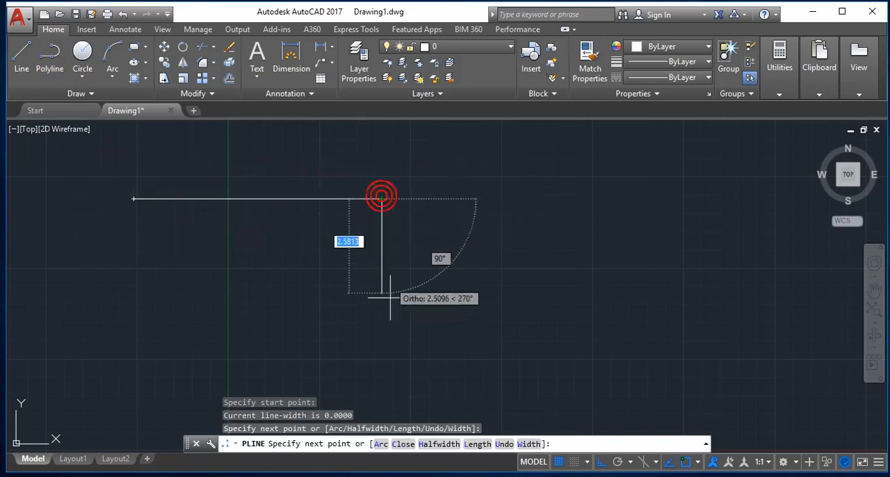
{"action": "left_click", "coordinate": [383, 300]}
{"action": "left_click", "coordinate": [531, 319]}
{"action": "left_click", "coordinate": [595, 300]}
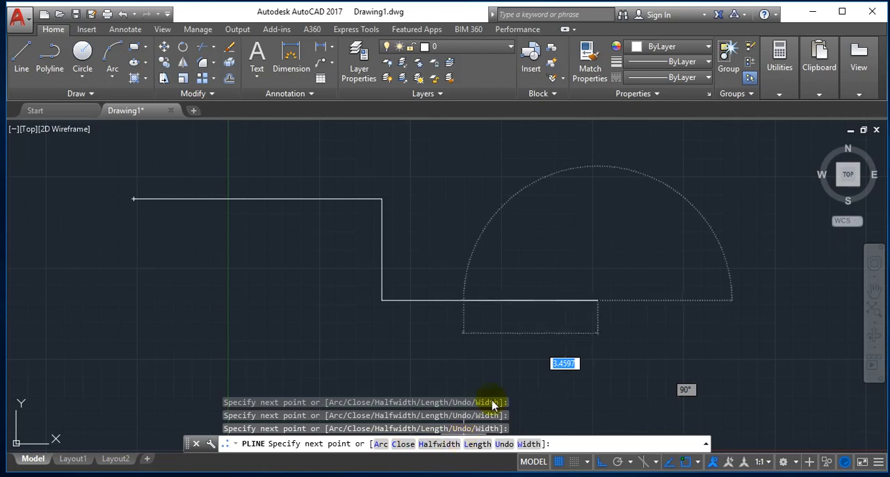
Finish the stepped polyline with segments down, left, up and left again, ending it at its starting point.
{"action": "left_click", "coordinate": [615, 384]}
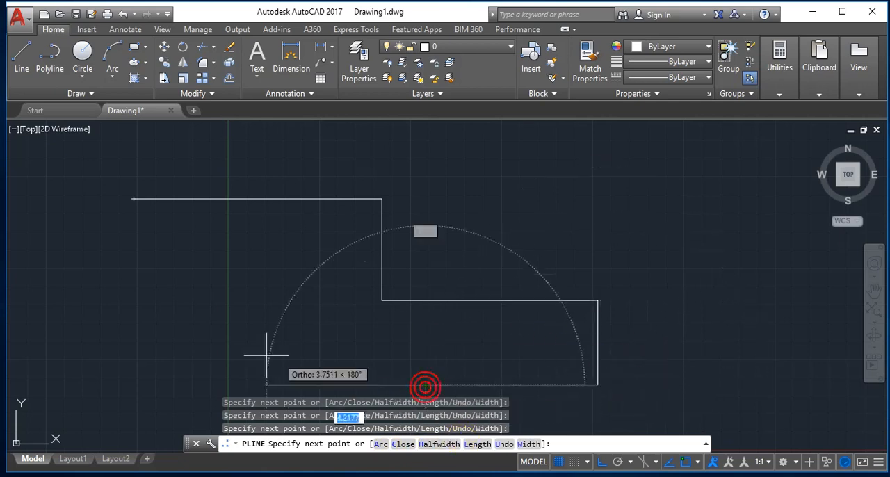
{"action": "left_click", "coordinate": [239, 349]}
{"action": "left_click", "coordinate": [239, 224]}
{"action": "left_click", "coordinate": [131, 224]}
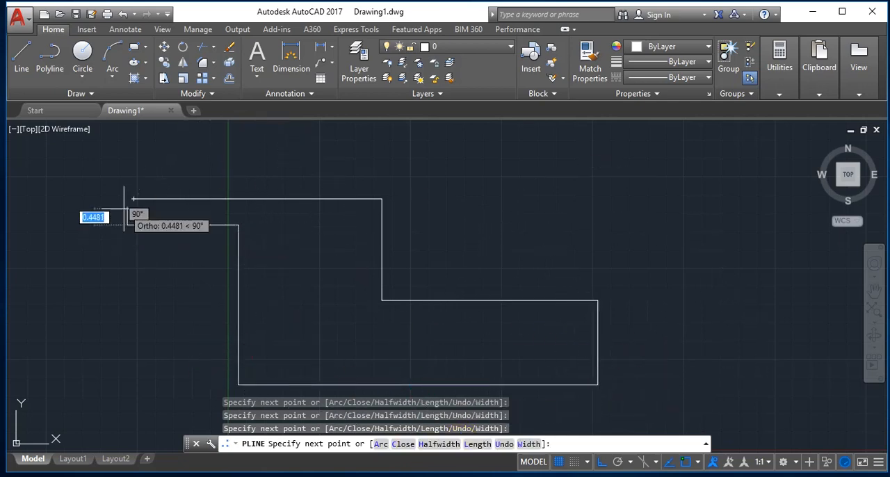
{"action": "left_click", "coordinate": [133, 200]}
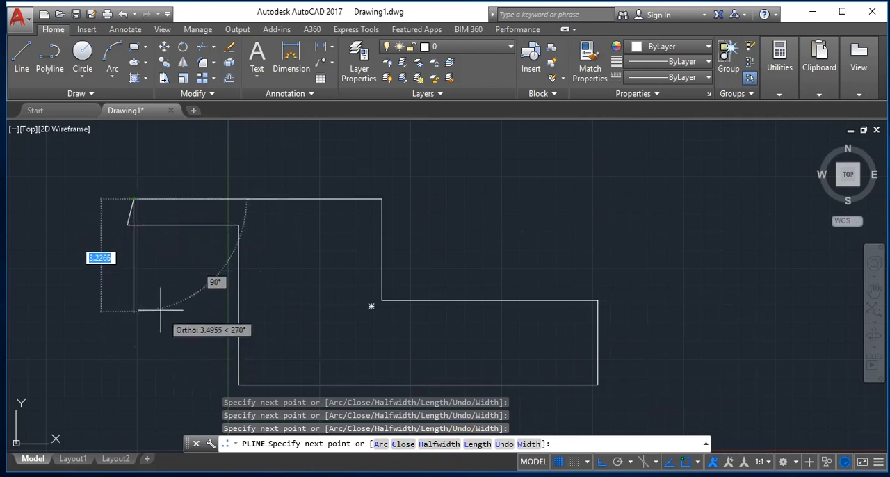
{"action": "key", "text": "Return"}
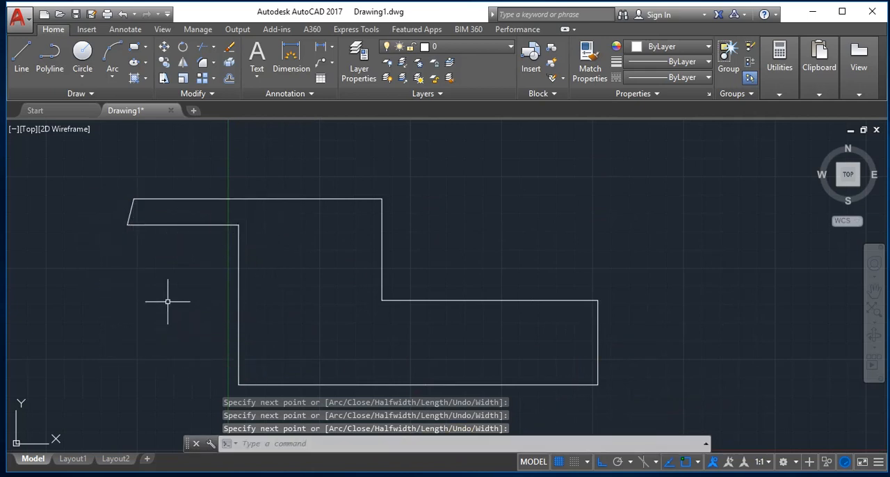
Select the whole stepped polyline and delete it.
{"action": "left_click", "coordinate": [229, 298]}
{"action": "left_click", "coordinate": [155, 310]}
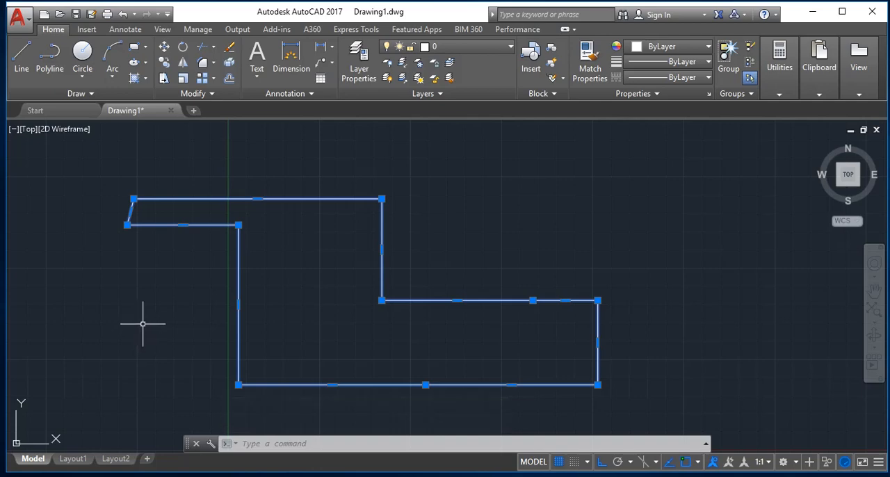
{"action": "key", "text": "Delete"}
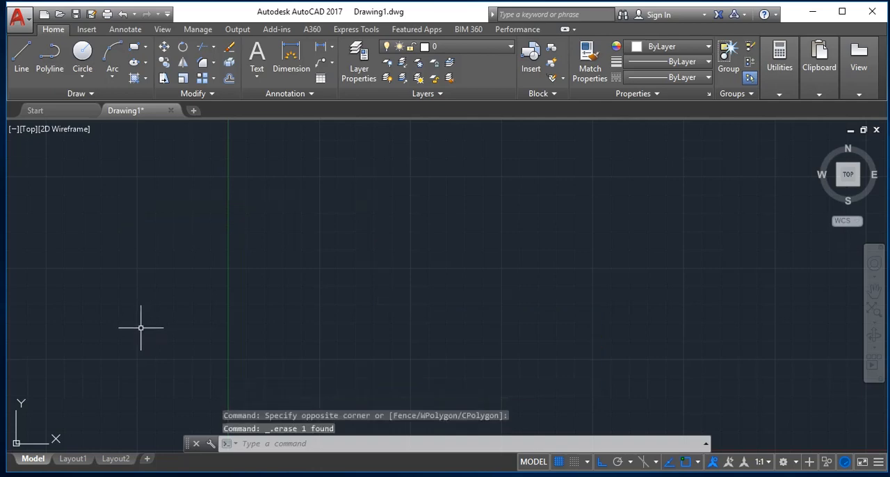
{"action": "key", "text": "Escape"}
Draw a four-sided polyline with a top edge about 4.95 units long, a vertical right side, a bottom edge and a slanted left side.
{"action": "type", "text": "PL"}
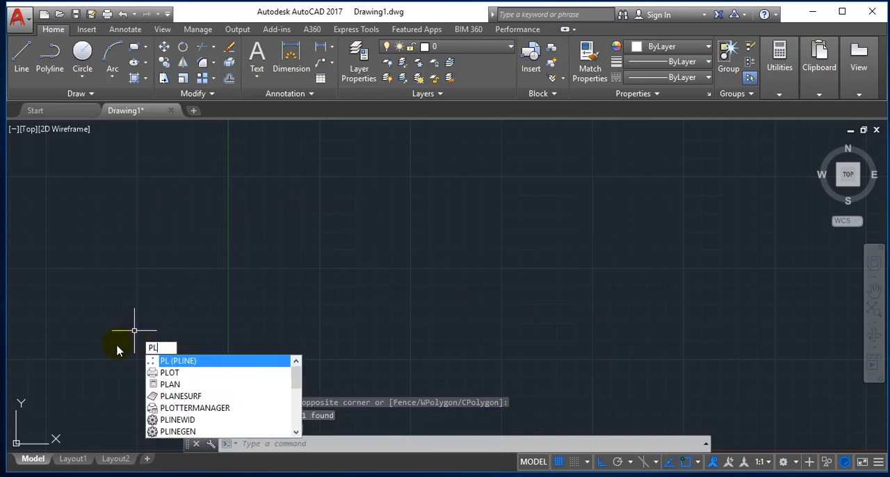
{"action": "key", "text": "Return"}
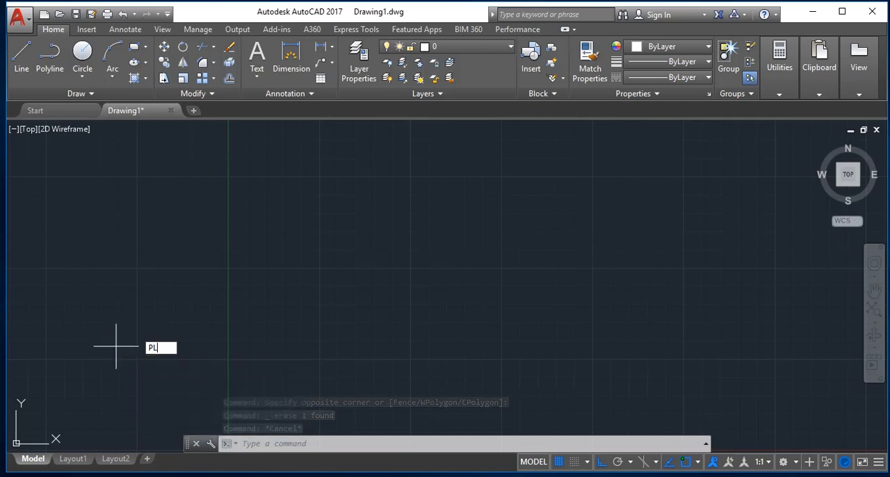
{"action": "left_click", "coordinate": [109, 220]}
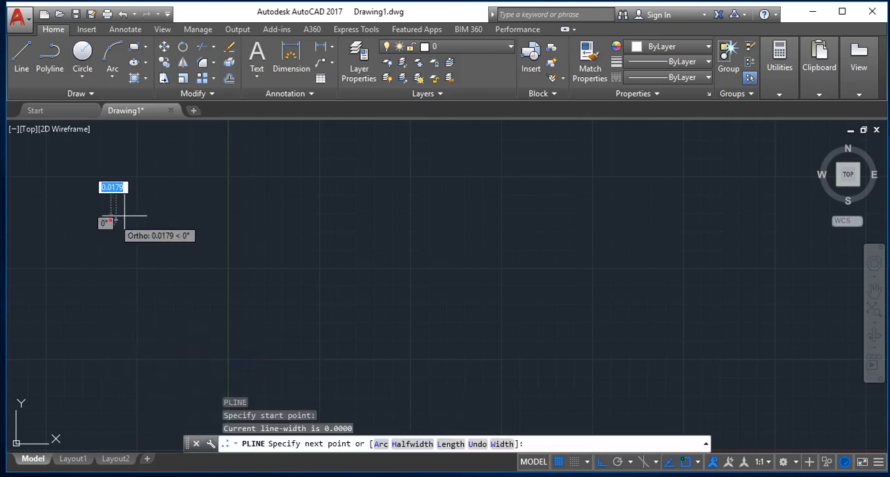
{"action": "left_click", "coordinate": [291, 220]}
{"action": "left_click", "coordinate": [291, 310]}
{"action": "left_click", "coordinate": [137, 310]}
{"action": "left_click", "coordinate": [56, 310]}
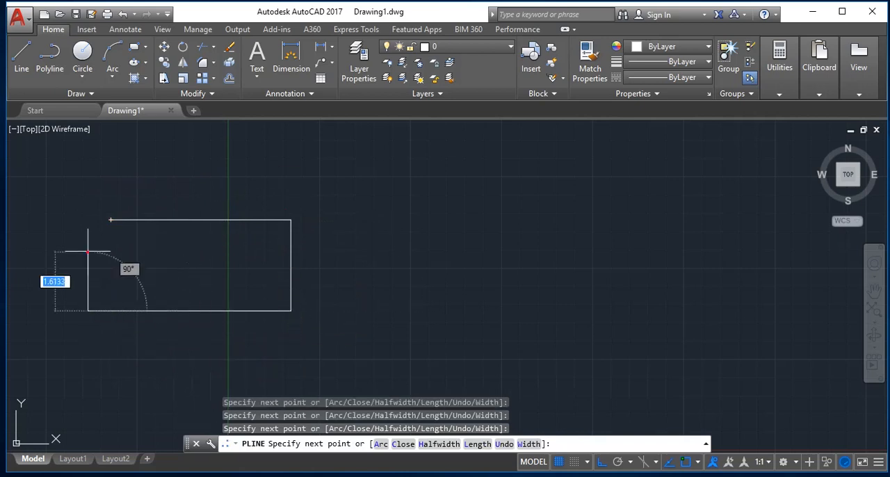
{"action": "left_click", "coordinate": [110, 220]}
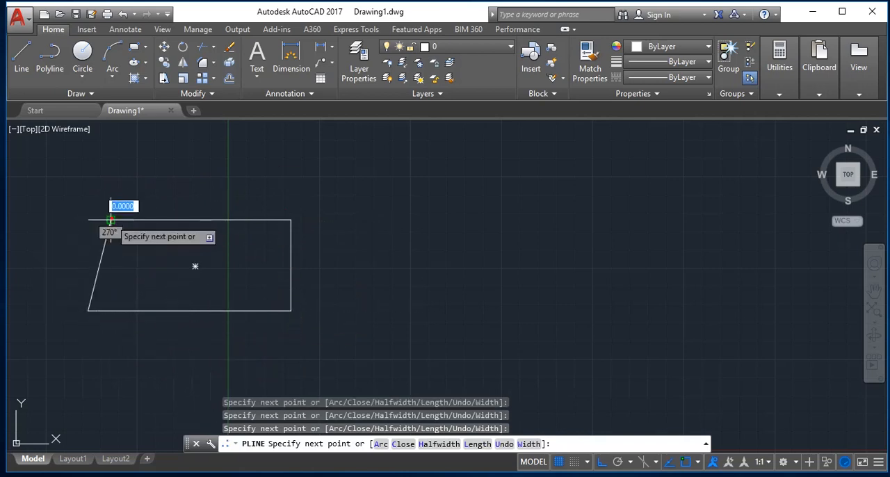
{"action": "key", "text": "Return"}
Select the four-sided polyline and delete it, leaving no command active.
{"action": "mouse_move", "coordinate": [163, 311]}
{"action": "left_mouse_down"}
{"action": "mouse_move", "coordinate": [87, 255]}
{"action": "mouse_move", "coordinate": [76, 229]}
{"action": "mouse_move", "coordinate": [88, 227]}
{"action": "mouse_move", "coordinate": [75, 241]}
{"action": "mouse_move", "coordinate": [89, 94]}
{"action": "left_mouse_up"}
{"action": "key", "text": "Delete"}
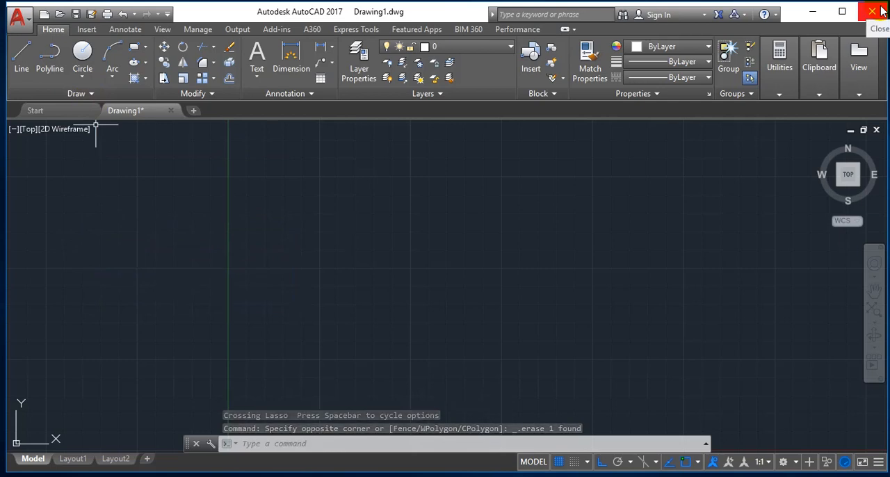
{"action": "key", "text": "Escape"}
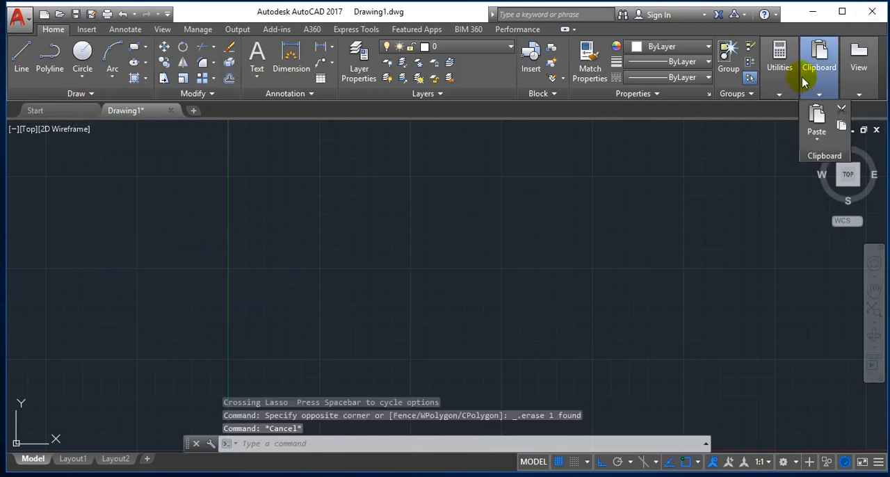
{"action": "key", "text": "Delete"}
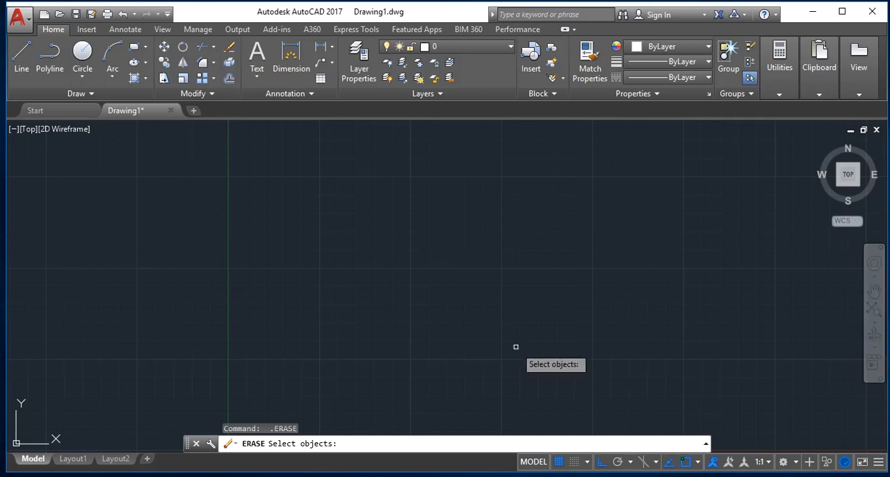
{"action": "key", "text": "Escape"}
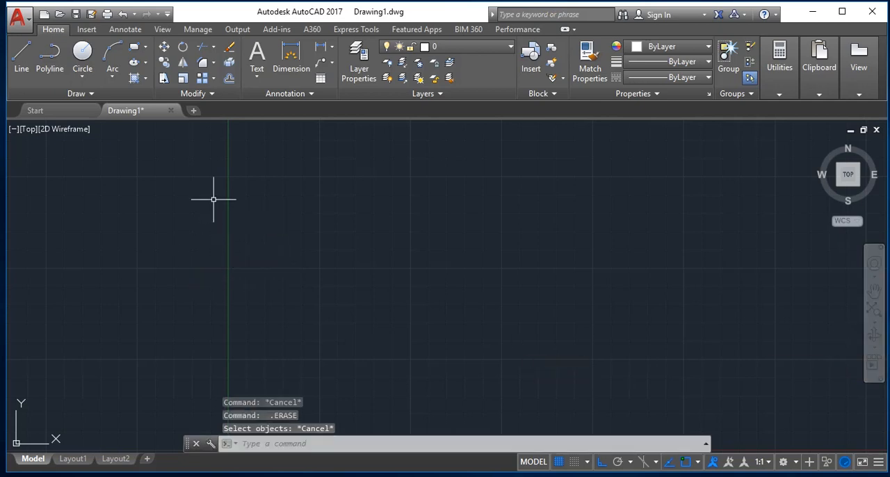
Start a polyline with a 2-unit horizontal segment rightward followed by a 2-unit vertical segment downward.
{"action": "type", "text": "pl"}
{"action": "key", "text": "Return"}
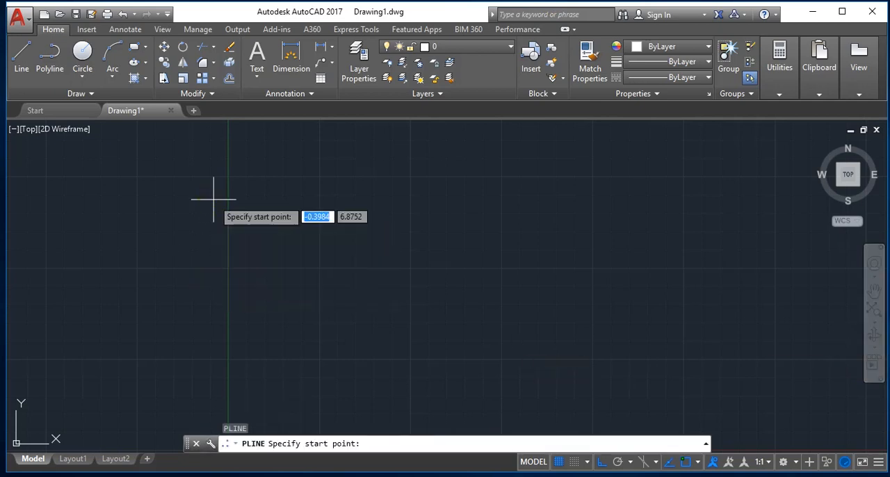
{"action": "left_click", "coordinate": [188, 198]}
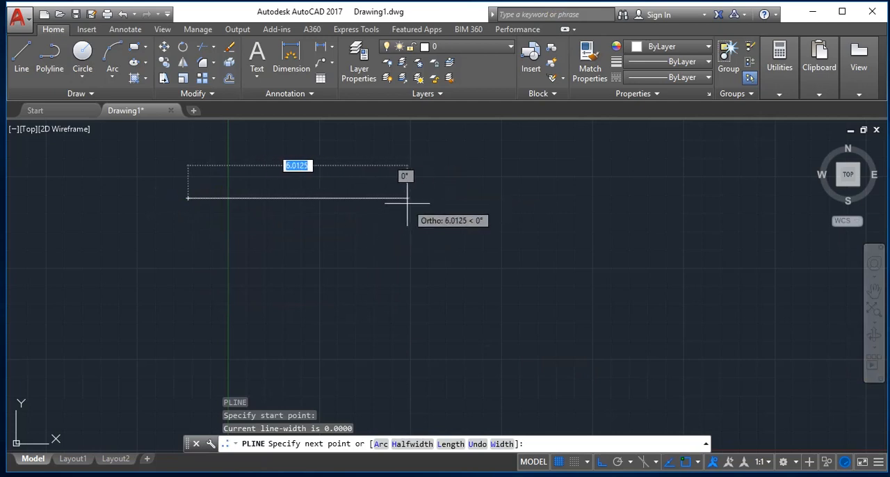
{"action": "type", "text": "2"}
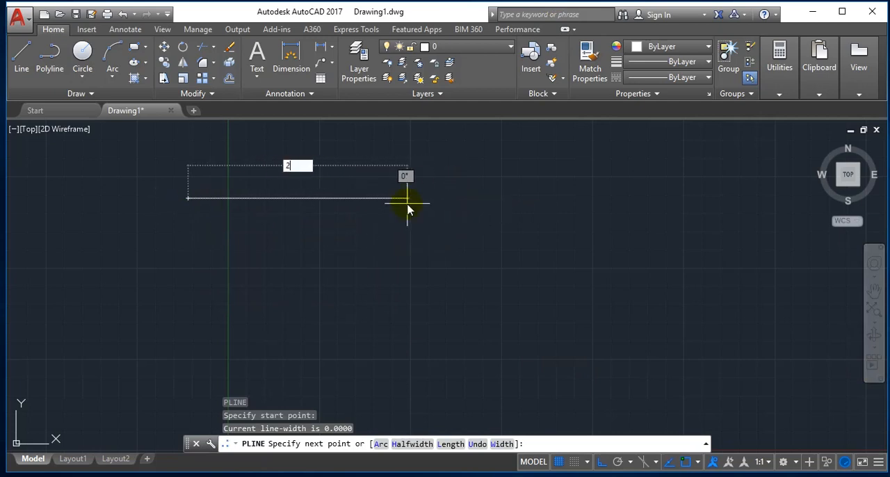
{"action": "key", "text": "Return"}
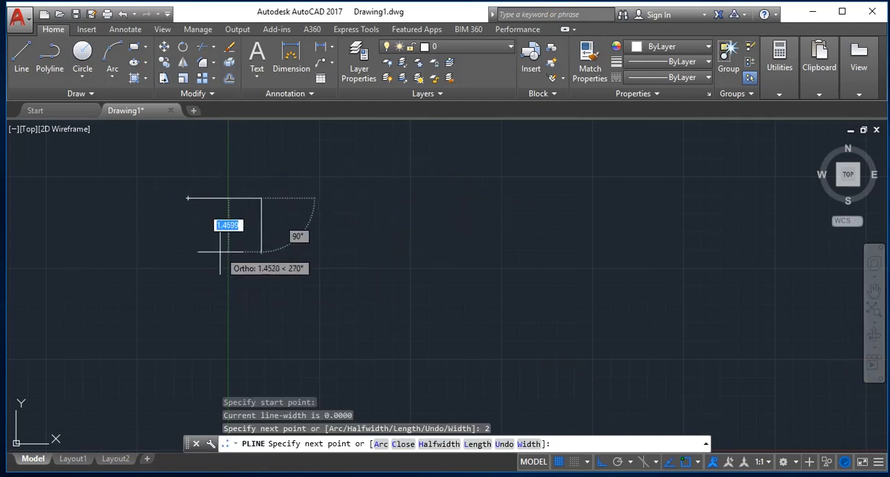
{"action": "left_click", "coordinate": [227, 258]}
{"action": "type", "text": "2"}
{"action": "key", "text": "Return"}
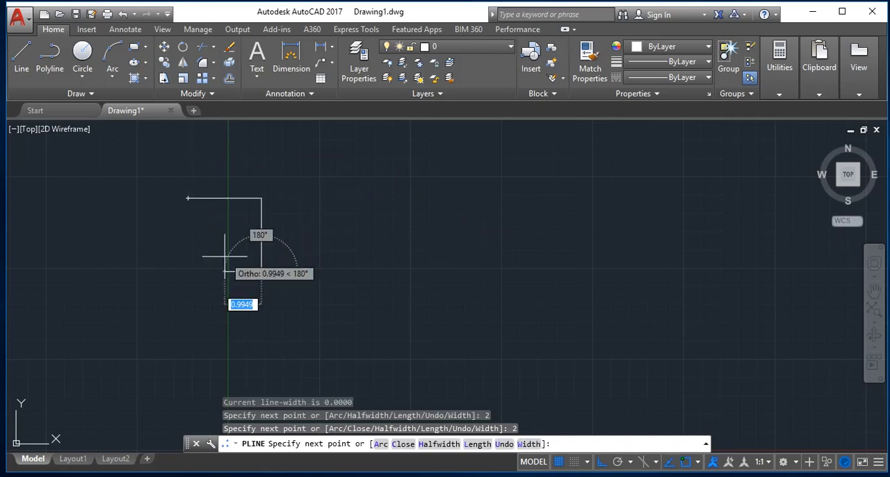
Add a 2-unit segment leftward and close the polyline into a square.
{"action": "type", "text": "2"}
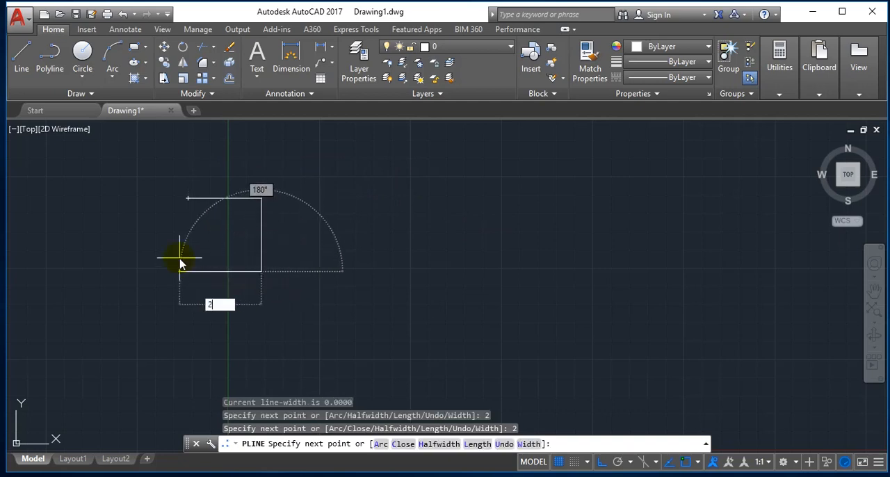
{"action": "key", "text": "Return"}
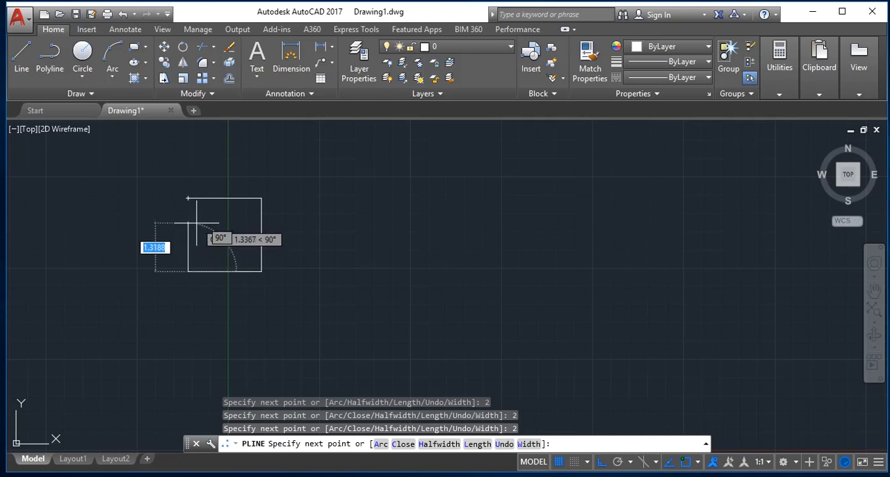
{"action": "type", "text": "x"}
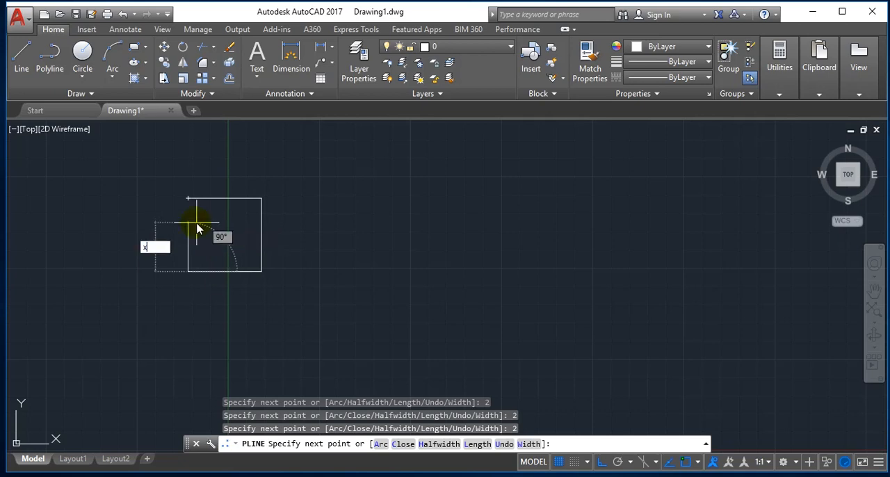
{"action": "type", "text": "c"}
{"action": "key", "text": "Return"}
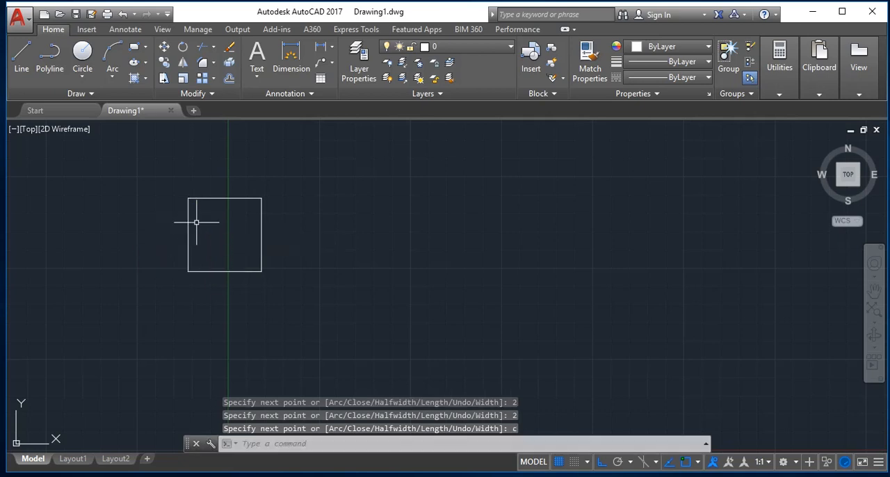
{"action": "key", "text": "Escape"}
Offset the square outward by a distance of .35.
{"action": "type", "text": "o"}
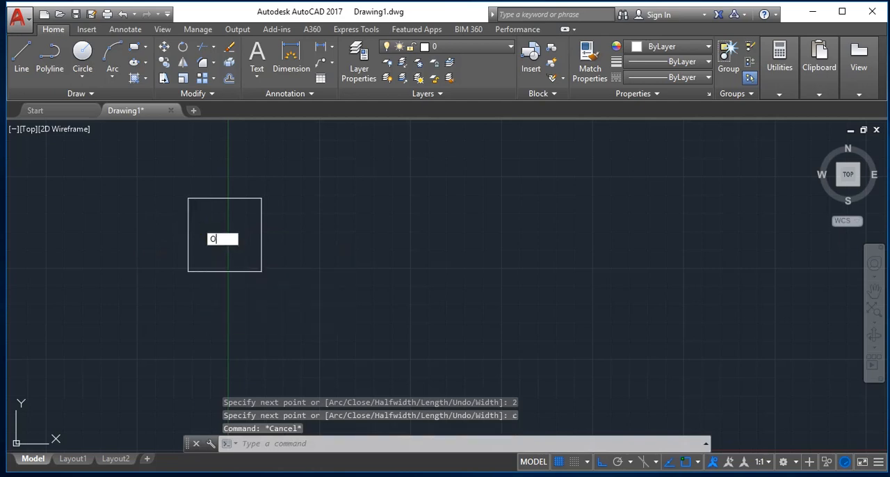
{"action": "key", "text": "Return"}
{"action": "type", "text": ".3"}
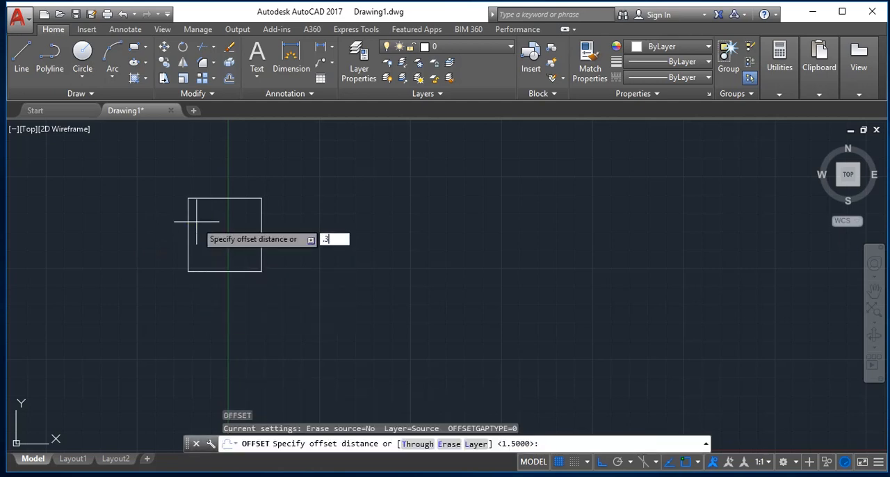
{"action": "type", "text": "5"}
{"action": "key", "text": "Return"}
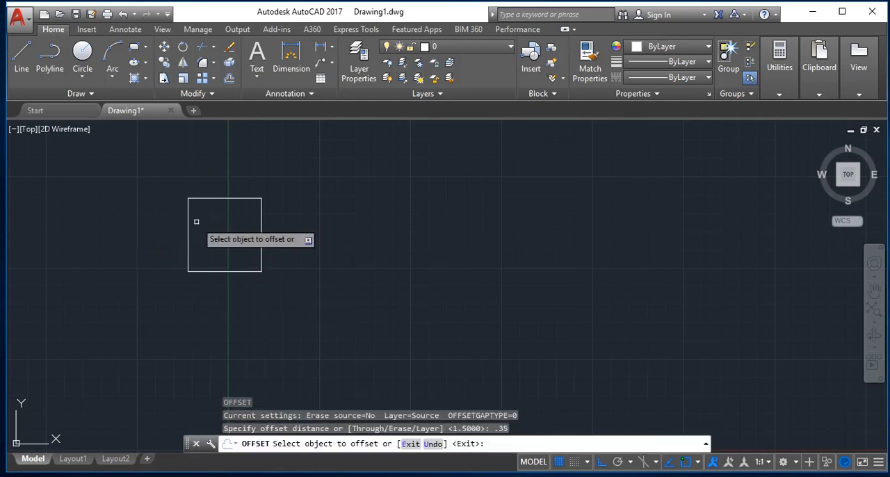
{"action": "left_click", "coordinate": [216, 199]}
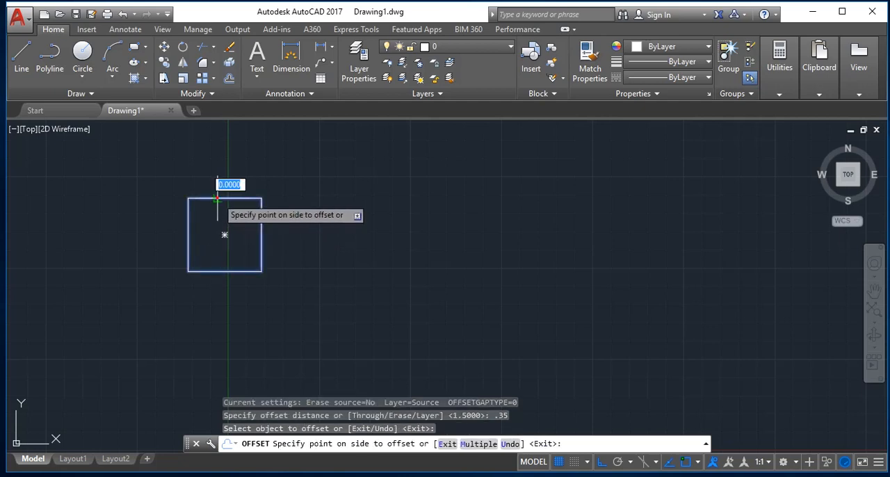
{"action": "left_click", "coordinate": [250, 158]}
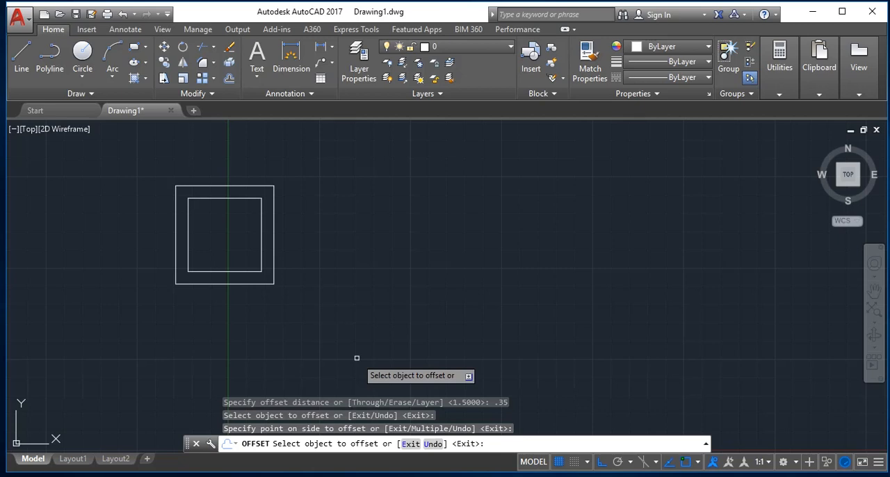
Select both nested squares and delete them.
{"action": "key", "text": "ctrl+a"}
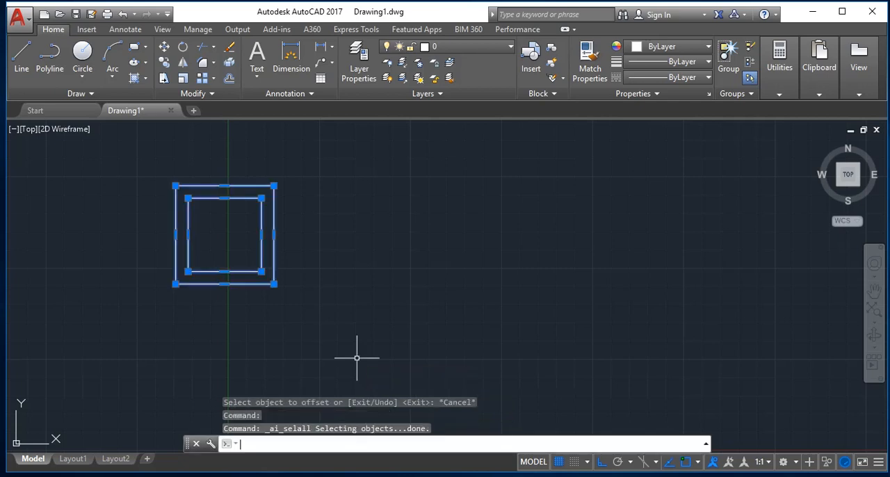
{"action": "key", "text": "Delete"}
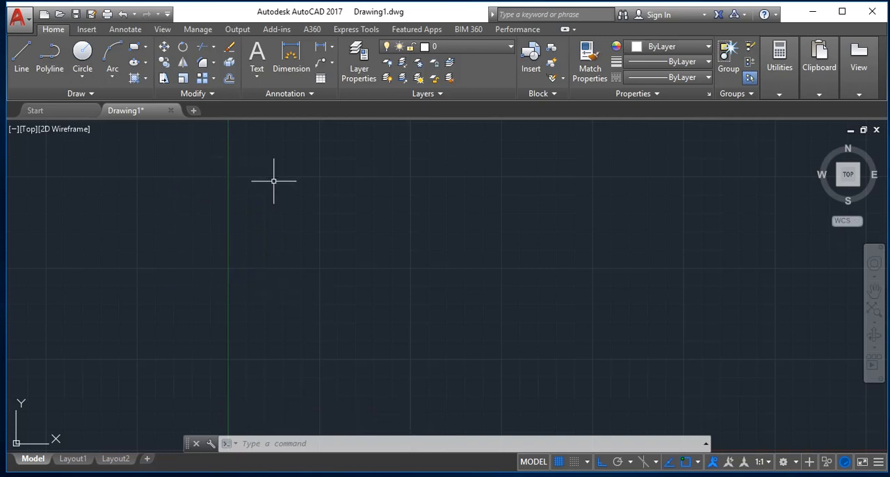
Start a polyline, undo its first freehand horizontal segment, and draw a 3-unit horizontal segment rightward instead.
{"action": "type", "text": "pl"}
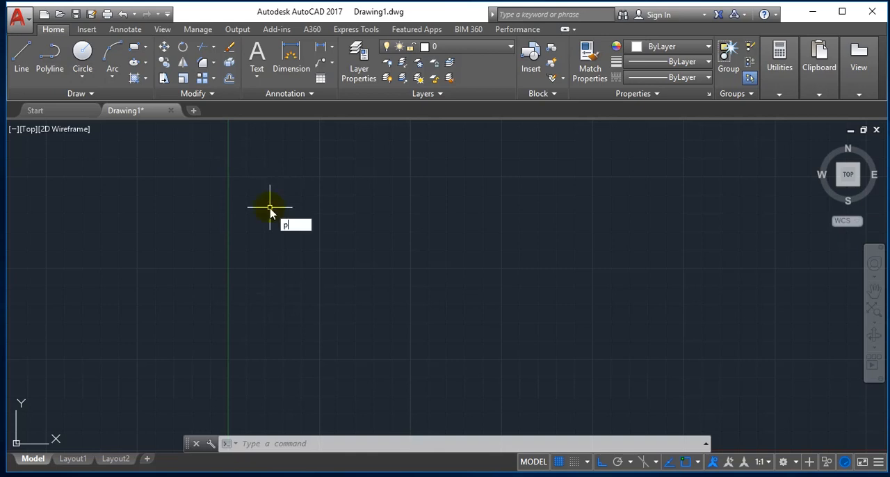
{"action": "key", "text": "Return"}
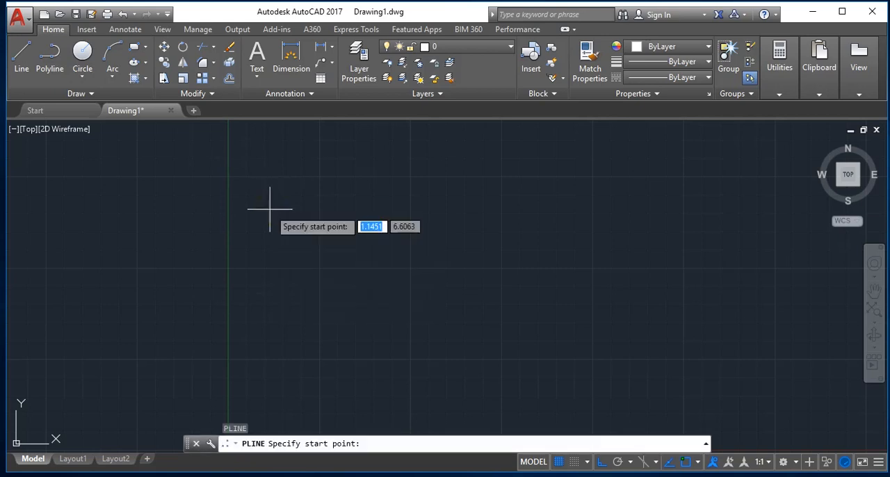
{"action": "left_click", "coordinate": [124, 210]}
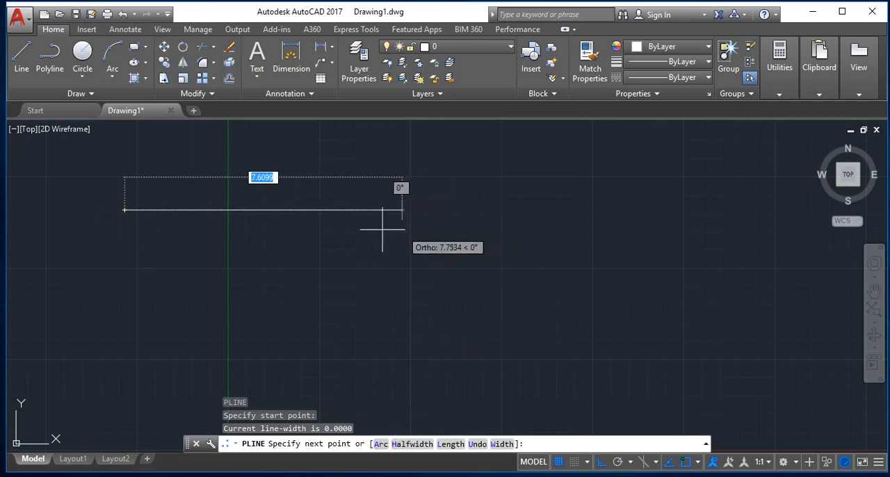
{"action": "left_click", "coordinate": [300, 209]}
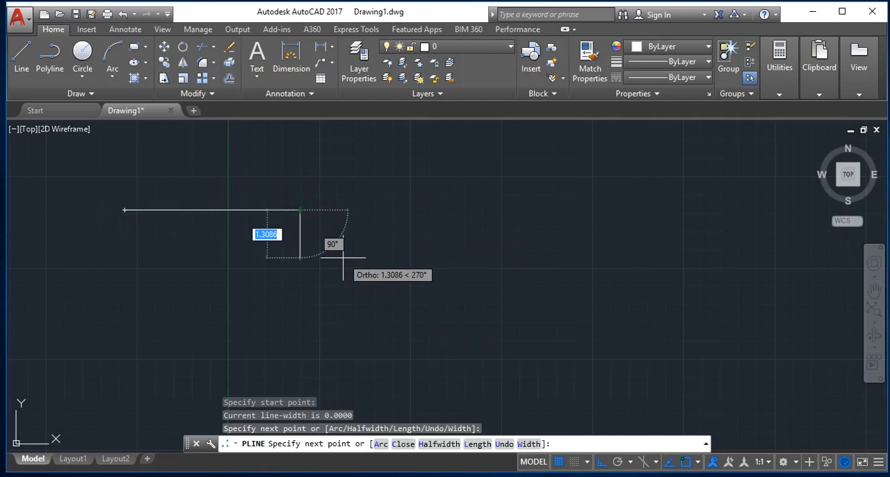
{"action": "type", "text": "u"}
{"action": "key", "text": "Return"}
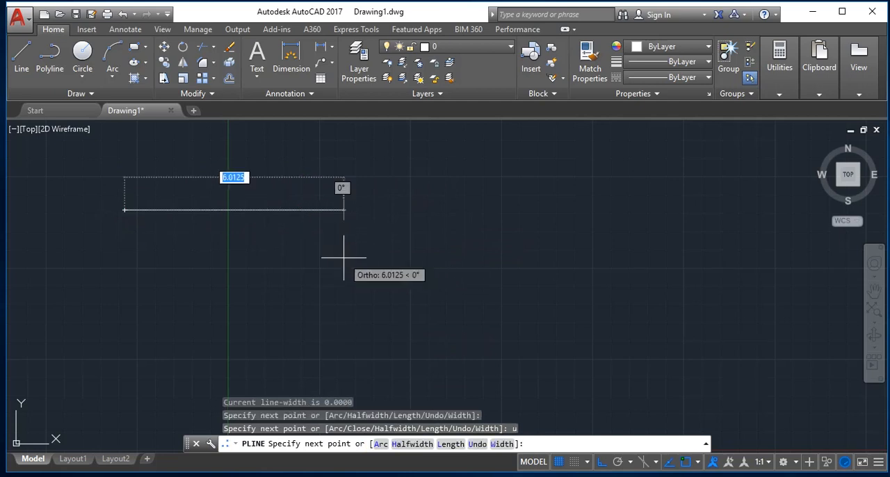
{"action": "type", "text": "3"}
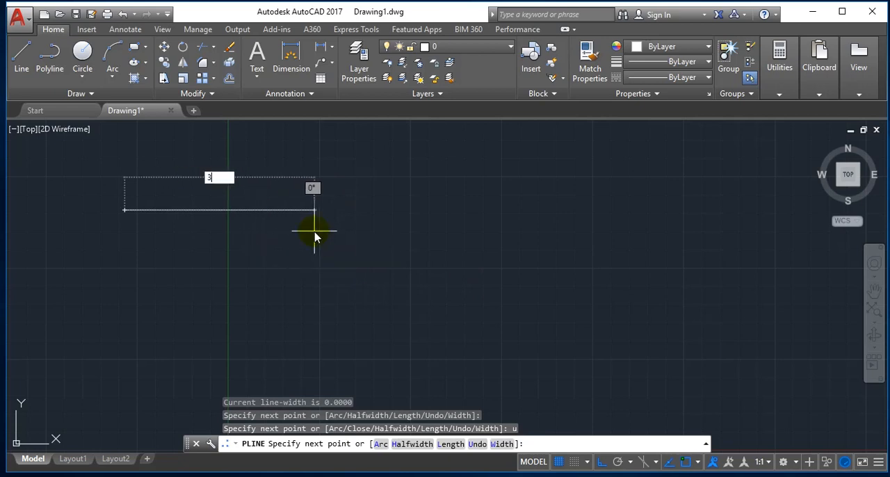
{"action": "key", "text": "Return"}
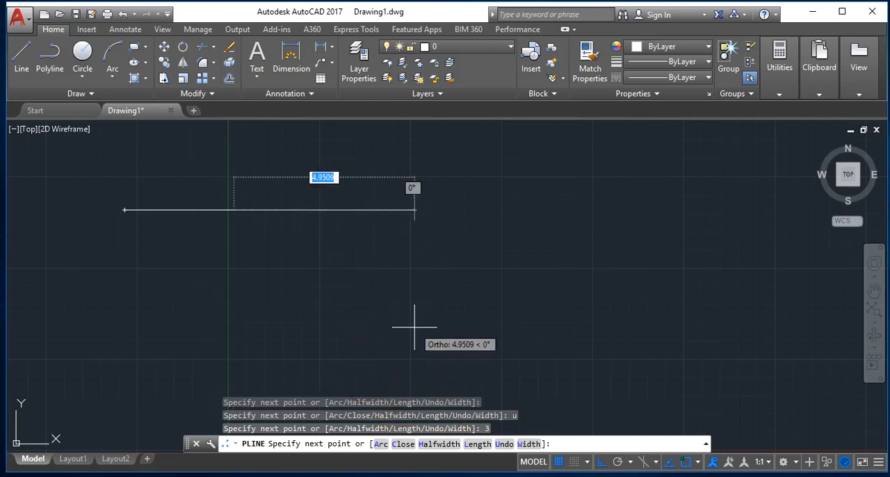
Switch the polyline to arc mode and add a semicircular arc ending 3 units straight below the segment's end, with Ortho on.
{"action": "type", "text": "a"}
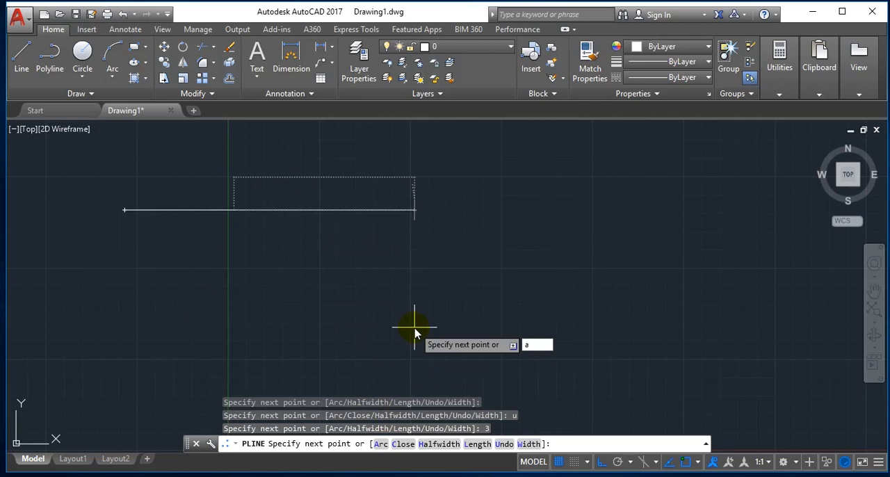
{"action": "key", "text": "Return"}
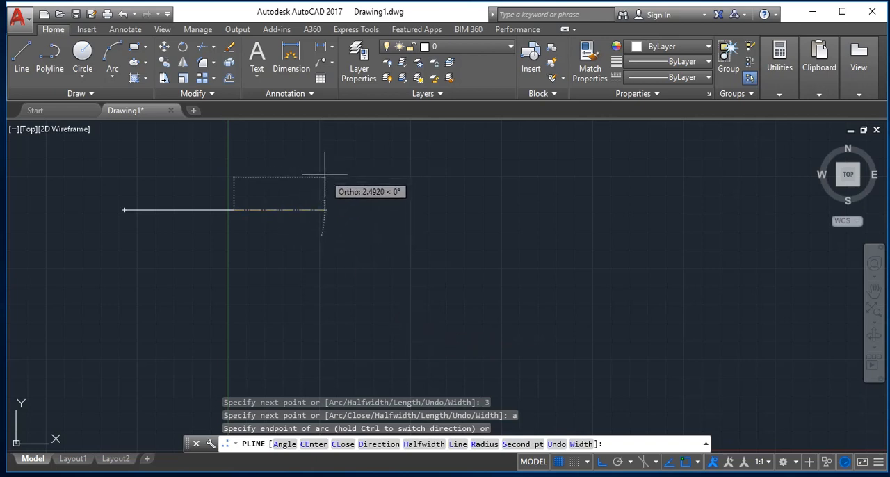
{"action": "key", "text": "F8"}
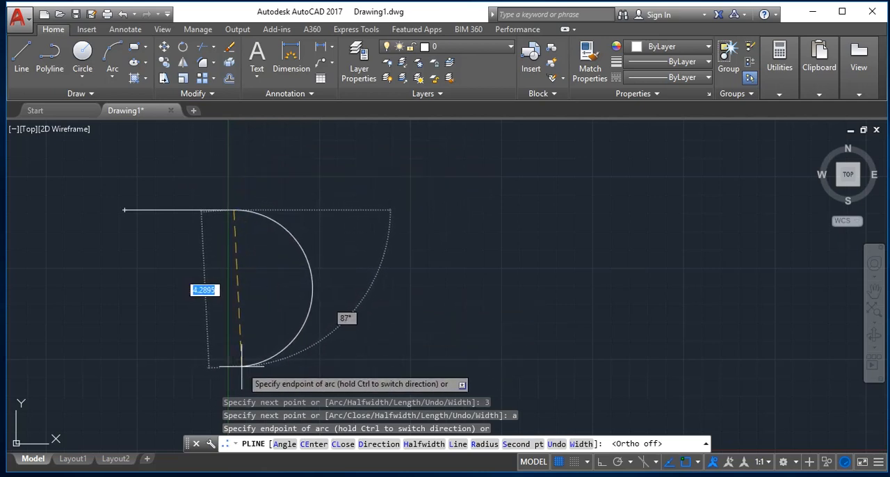
{"action": "key", "text": "F8"}
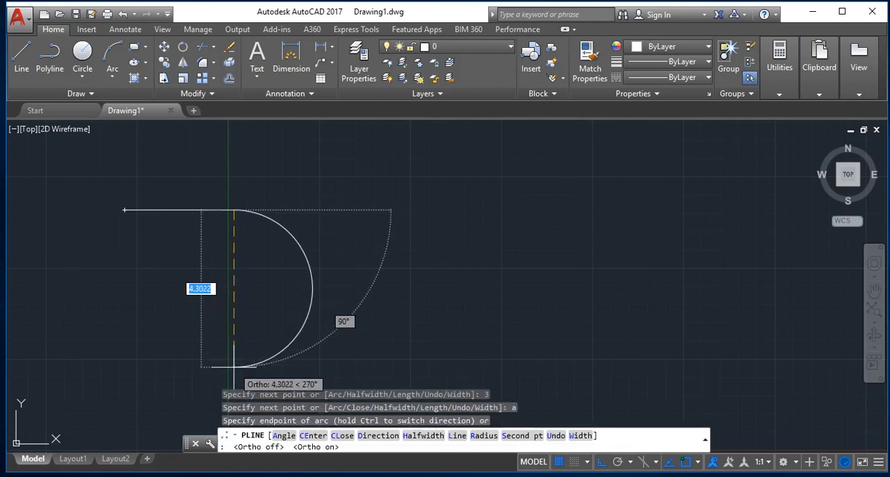
{"action": "type", "text": "3"}
{"action": "key", "text": "Return"}
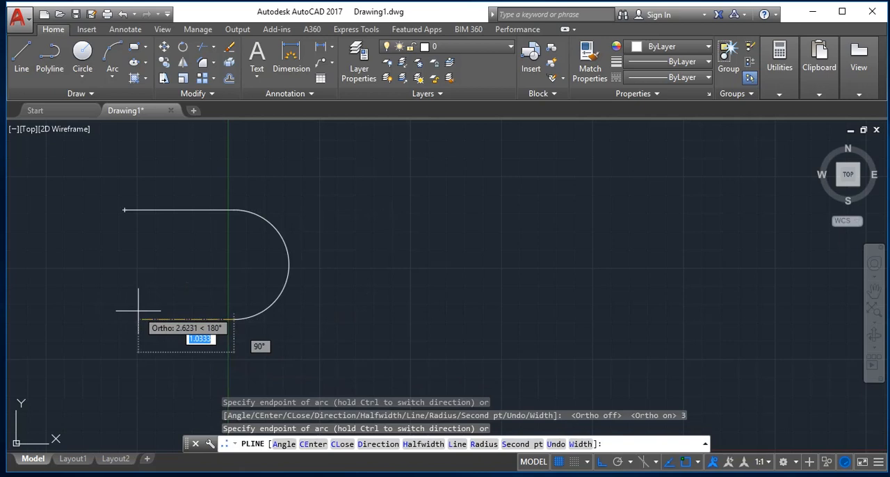
Add a second polyline arc ending 3 units directly below the first one, curving the opposite way, and end the polyline.
{"action": "type", "text": "3"}
{"action": "key", "text": "Return"}
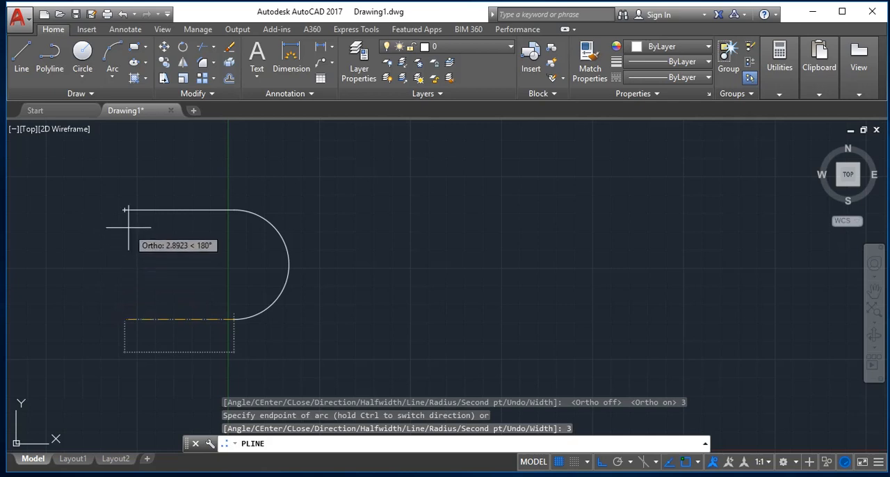
{"action": "left_click", "coordinate": [124, 319]}
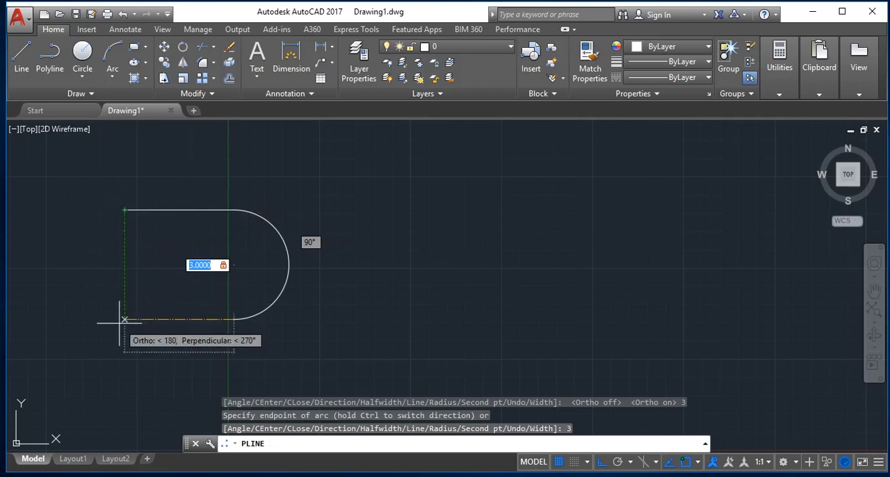
{"action": "key", "text": "Return"}
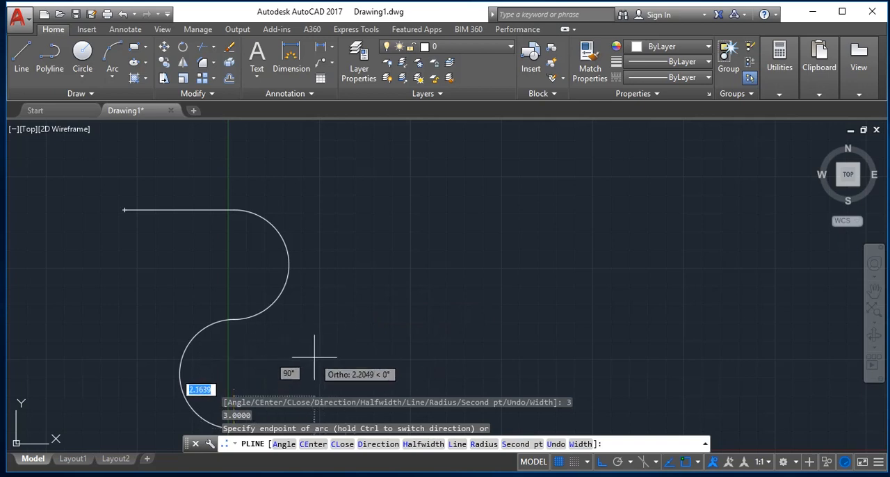
{"action": "key", "text": "Escape"}
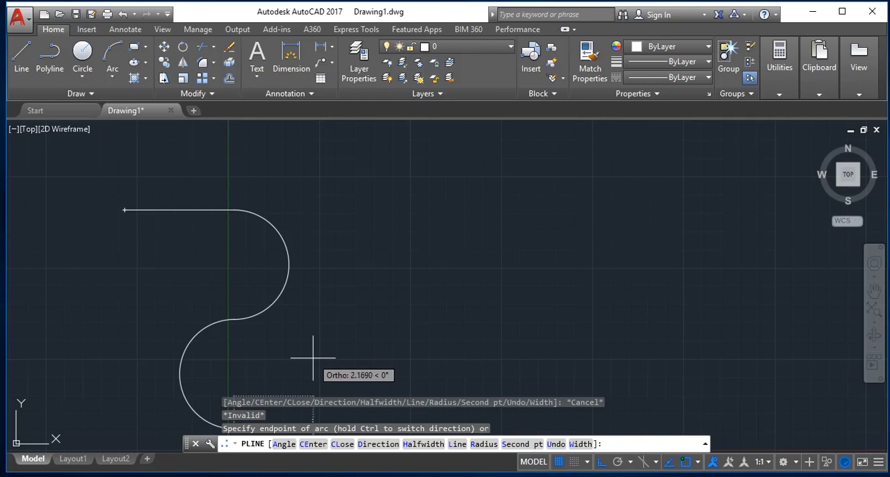
Select the whole S-shaped polyline and delete it.
{"action": "key", "text": "ctrl+a"}
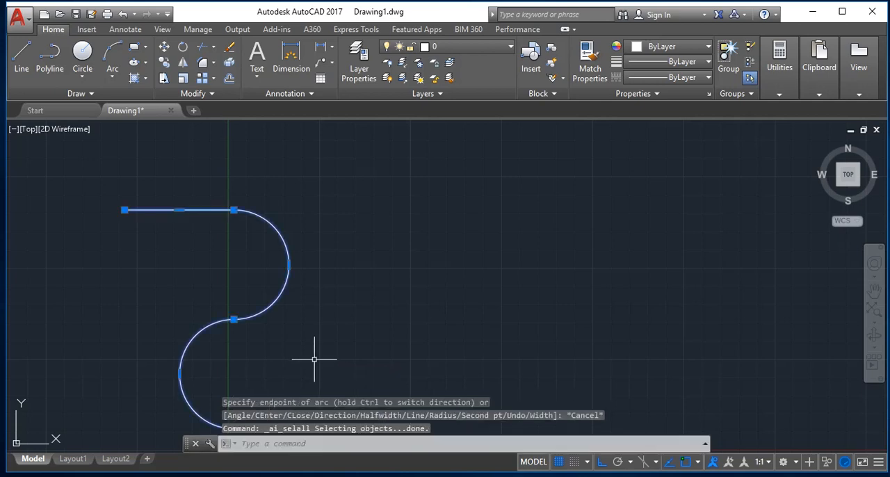
{"action": "key", "text": "Delete"}
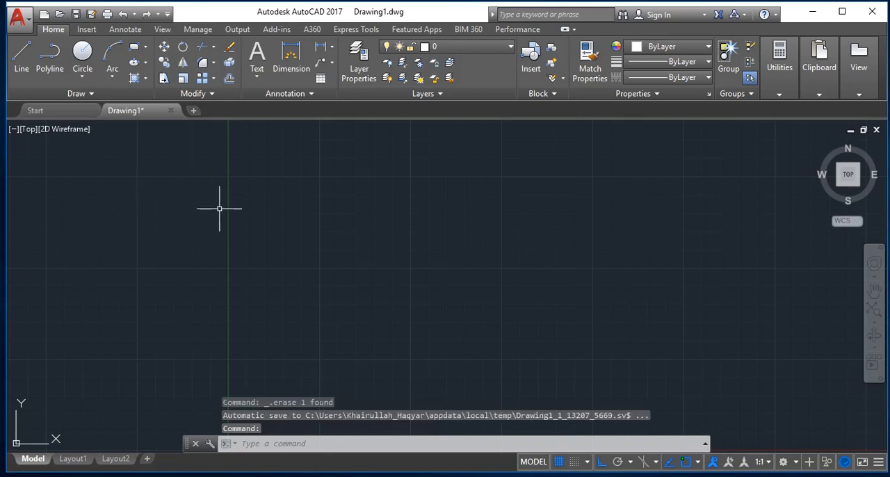
{"action": "key", "text": "Escape"}
Start a new polyline with a freehand horizontal segment rightward in the upper part of the drawing.
{"action": "type", "text": "pl"}
{"action": "key", "text": "Return"}
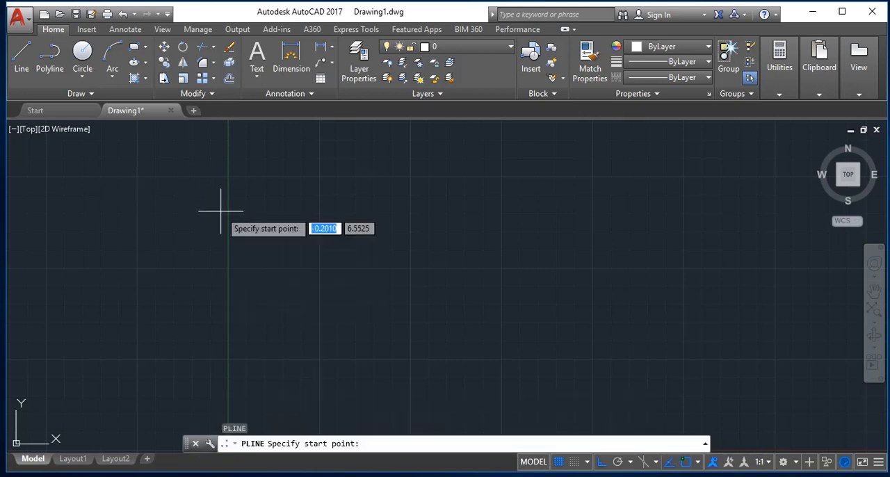
{"action": "left_click", "coordinate": [174, 180]}
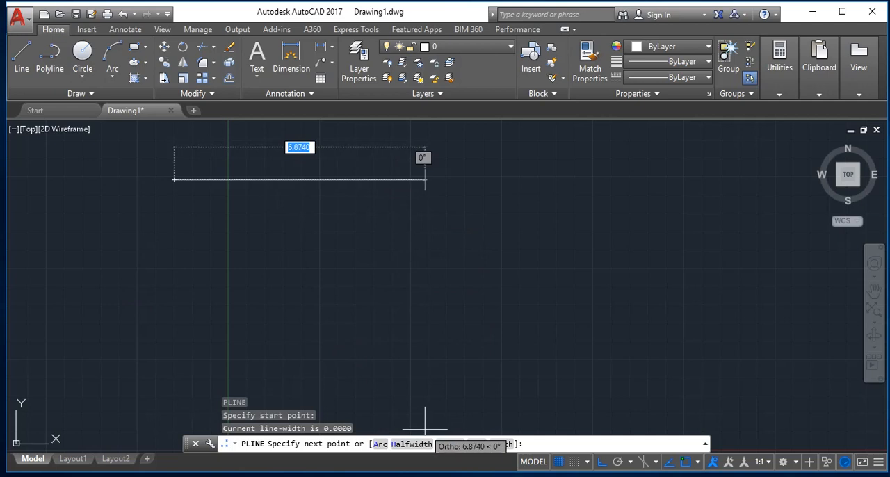
{"action": "left_click", "coordinate": [317, 186]}
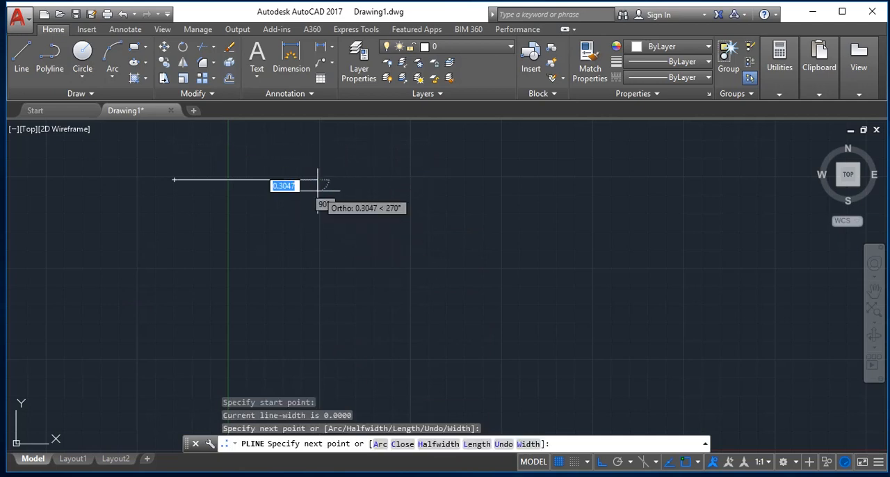
Turn Ortho off and set the polyline's half-width by picking points, about 2.57 at the start and a slightly larger ending half-width.
{"action": "type", "text": "h"}
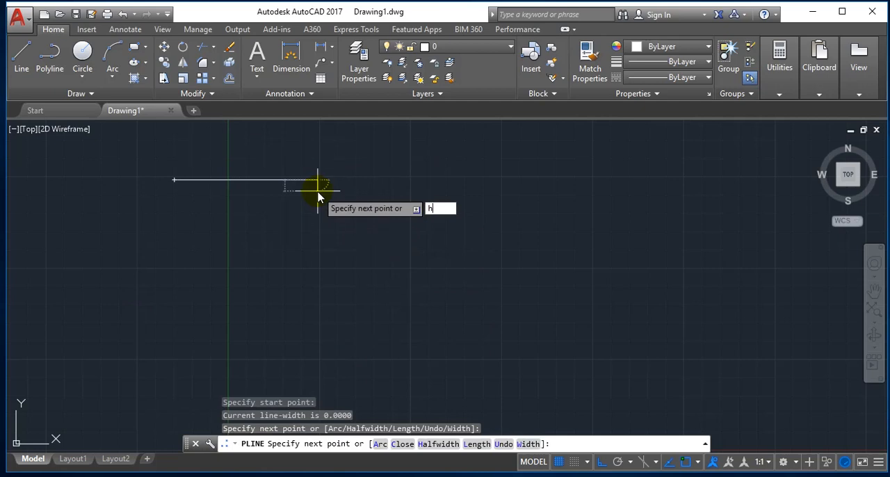
{"action": "key", "text": "Return"}
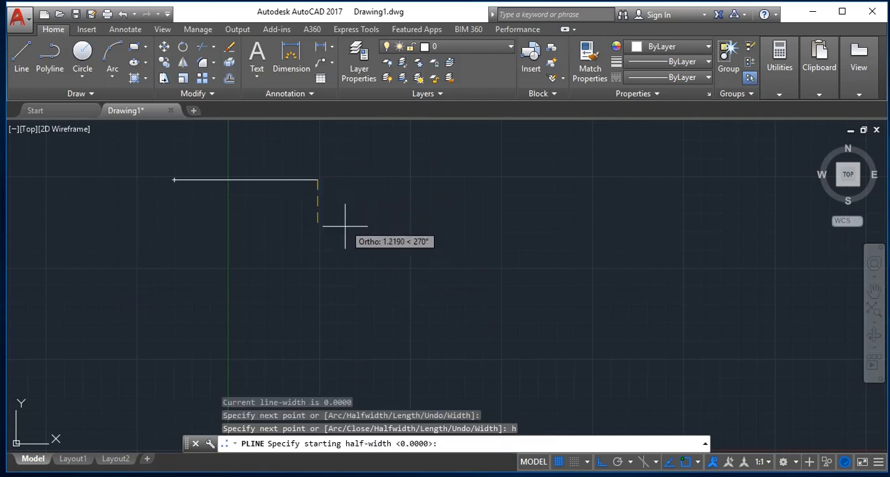
{"action": "key", "text": "F8"}
{"action": "left_click", "coordinate": [377, 251]}
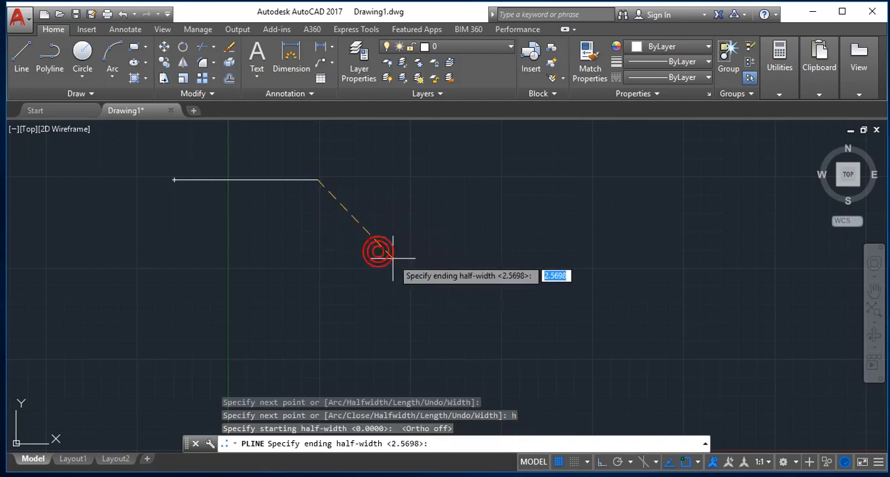
{"action": "left_click", "coordinate": [353, 270]}
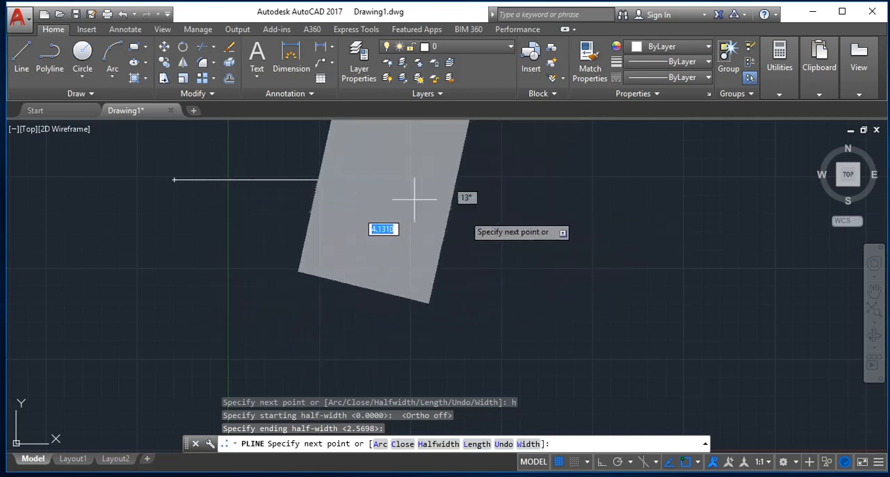
Draw five wide freehand polyline segments in varying directions across the drawing and end the polyline.
{"action": "left_click", "coordinate": [340, 201]}
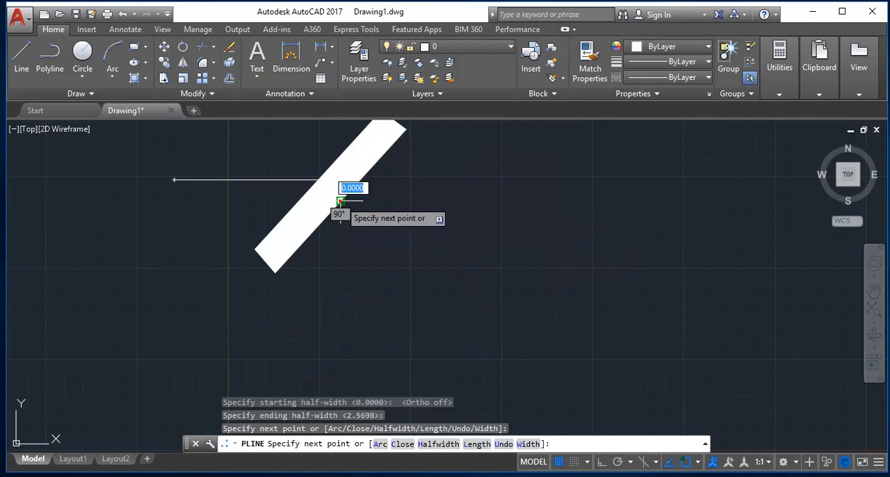
{"action": "left_click", "coordinate": [482, 306]}
{"action": "left_click", "coordinate": [631, 334]}
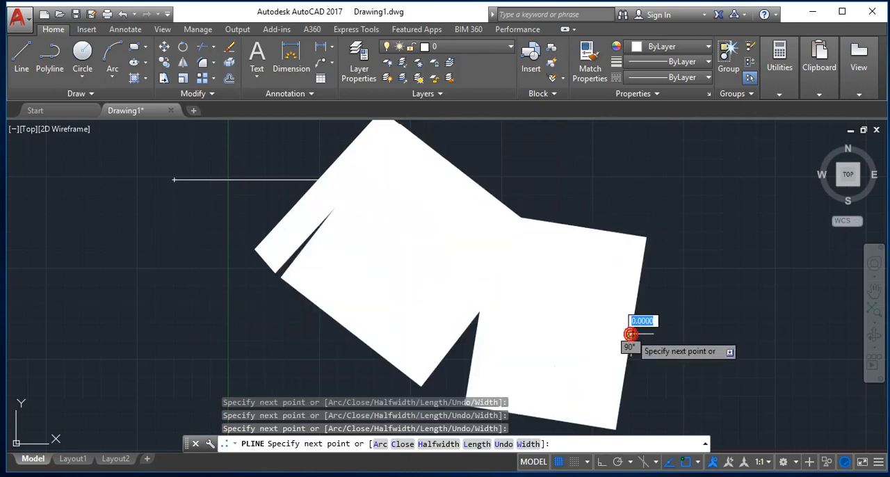
{"action": "left_click", "coordinate": [424, 363]}
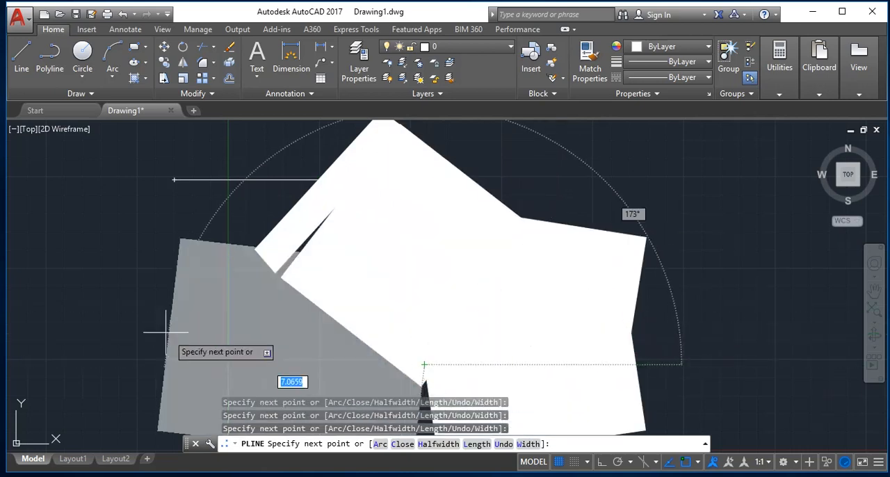
{"action": "left_click", "coordinate": [135, 325]}
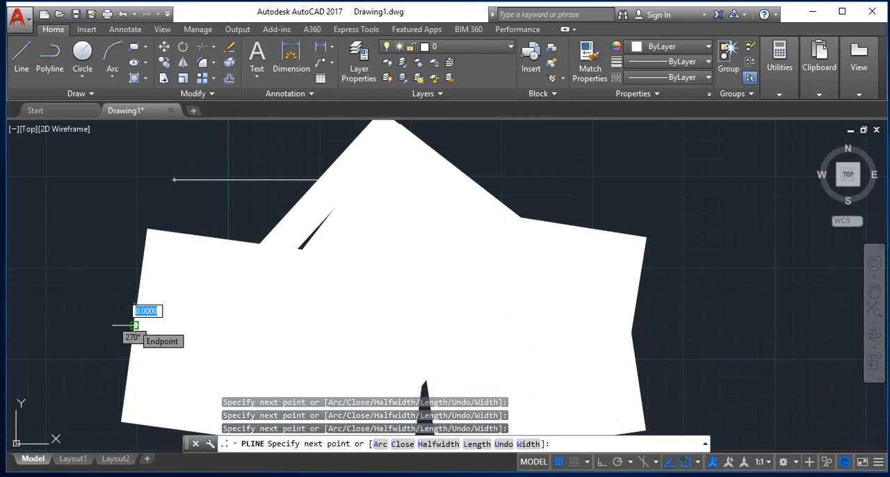
{"action": "key", "text": "Escape"}
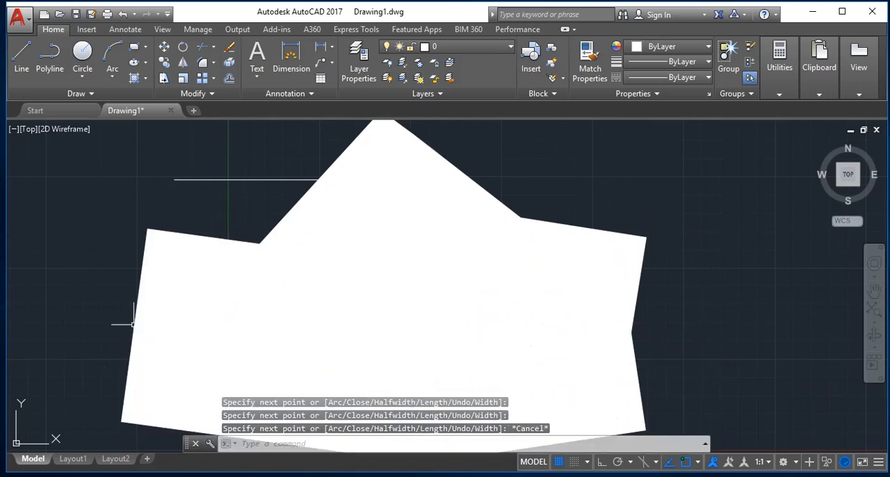
Select everything in the drawing and delete the wide polyline.
{"action": "key", "text": "ctrl+a"}
{"action": "mouse_move", "coordinate": [135, 324]}
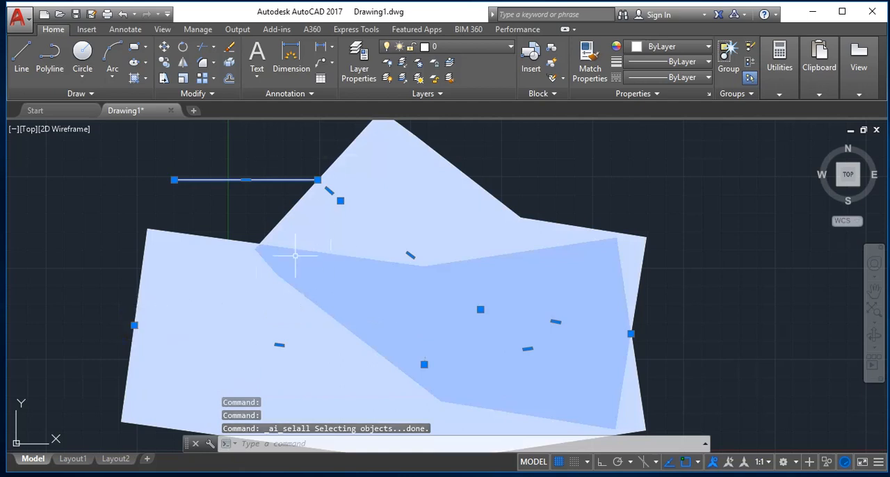
{"action": "key", "text": "Delete"}
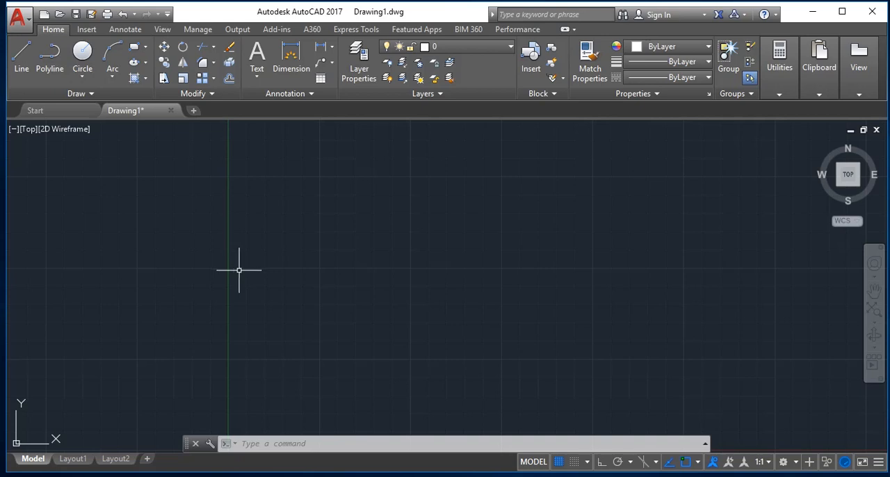
{"action": "key", "text": "Delete"}
{"action": "key", "text": "Escape"}
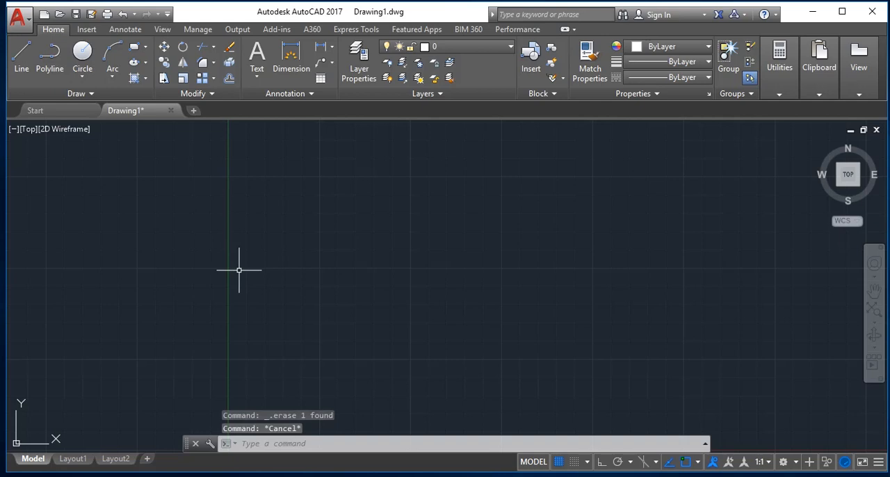
Start a new polyline at a free point in the upper-left area of the drawing and turn Ortho on.
{"action": "type", "text": "pl"}
{"action": "key", "text": "Return"}
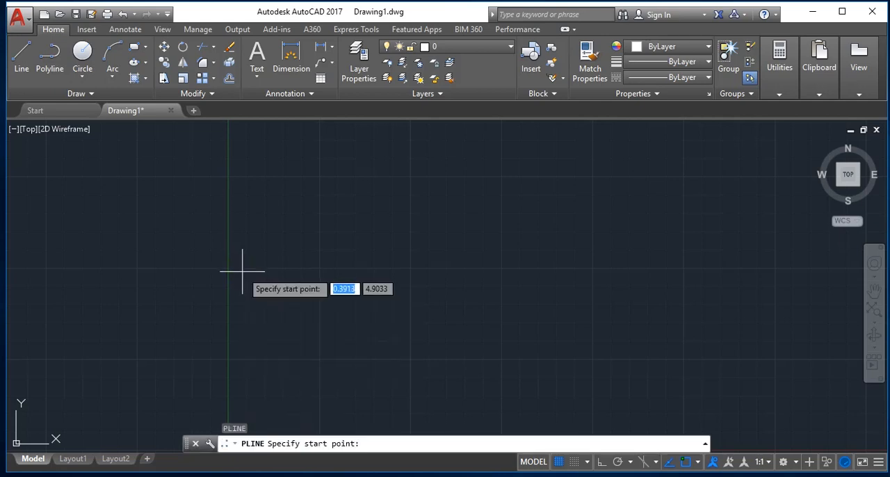
{"action": "left_click", "coordinate": [139, 225]}
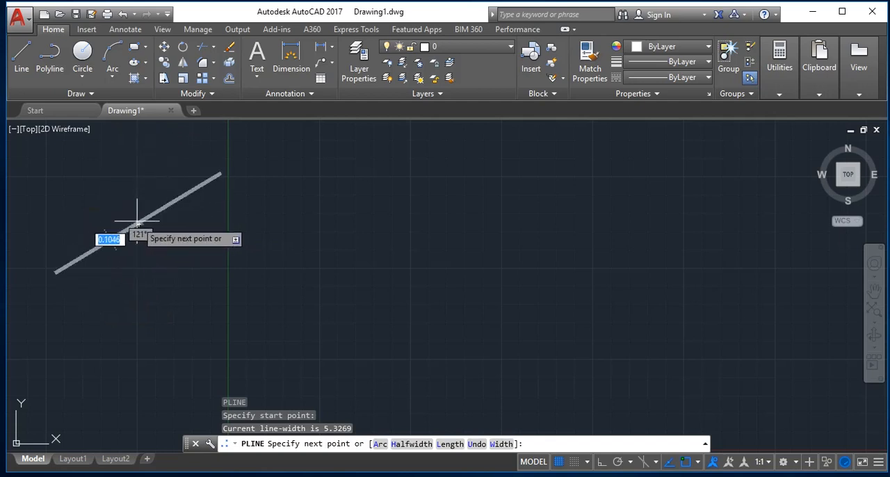
{"action": "key", "text": "F8"}
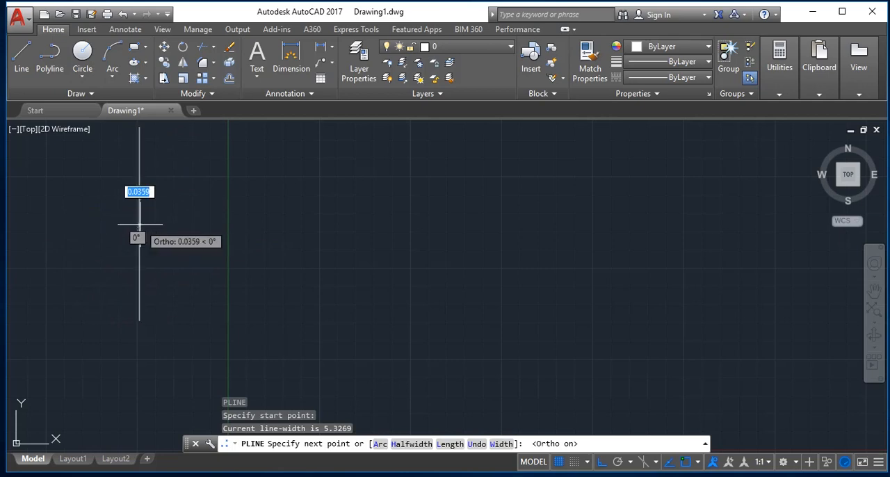
Set the polyline's starting half-width to 4 and its ending half-width to about 0.04.
{"action": "type", "text": "h"}
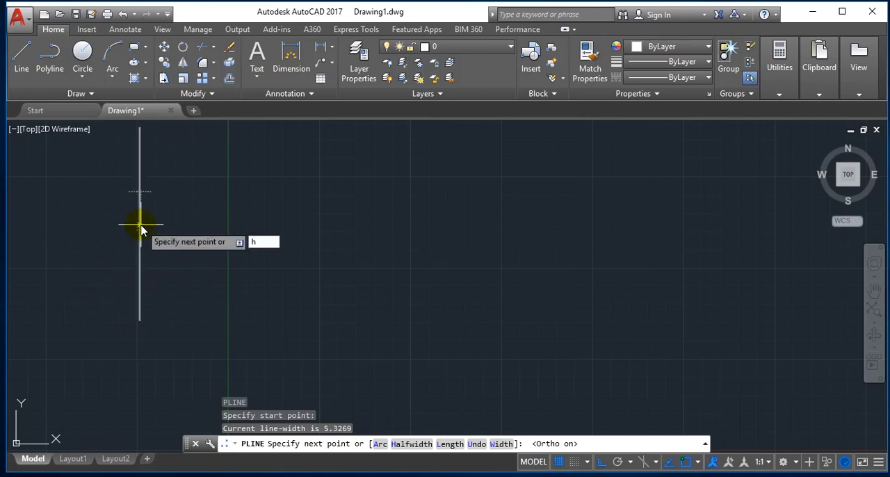
{"action": "key", "text": "Return"}
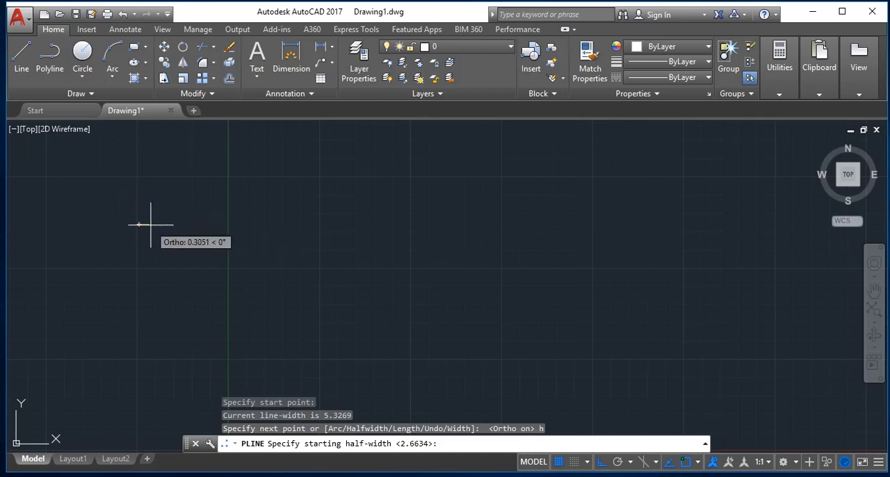
{"action": "type", "text": "0"}
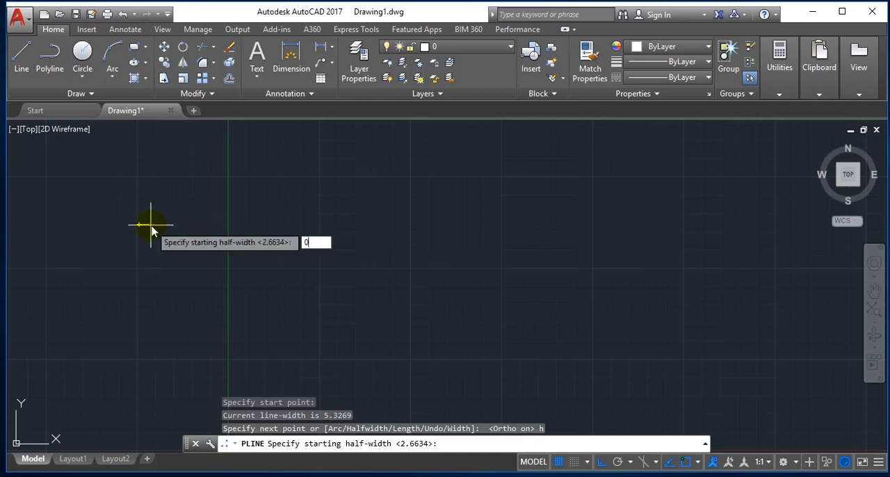
{"action": "key", "text": "BackSpace"}
{"action": "type", "text": "4"}
{"action": "key", "text": "Return"}
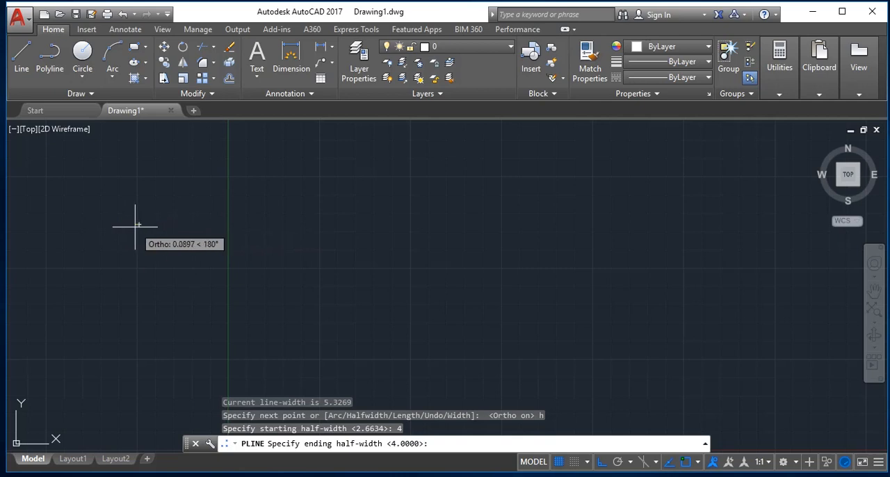
{"action": "key", "text": "Return"}
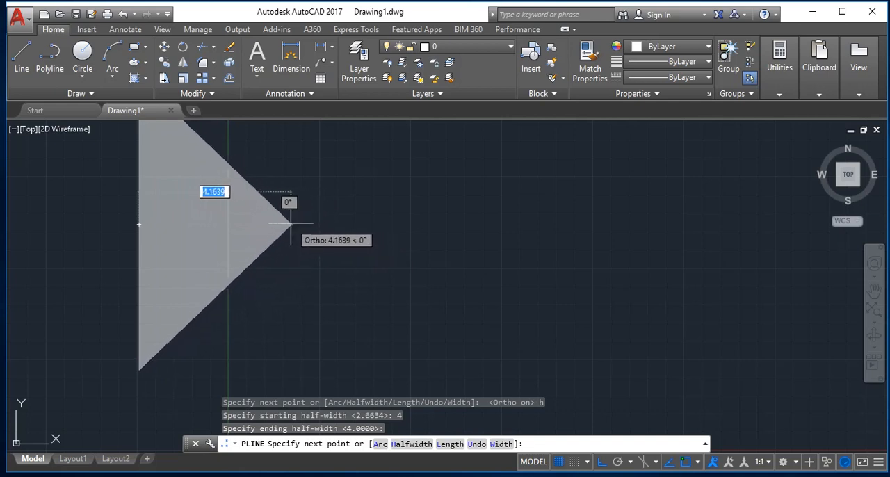
Set the half-width to 4 at the start and about 4.24 at the end, and draw a horizontal segment about 6.7 units long rightward.
{"action": "type", "text": "h"}
{"action": "key", "text": "Return"}
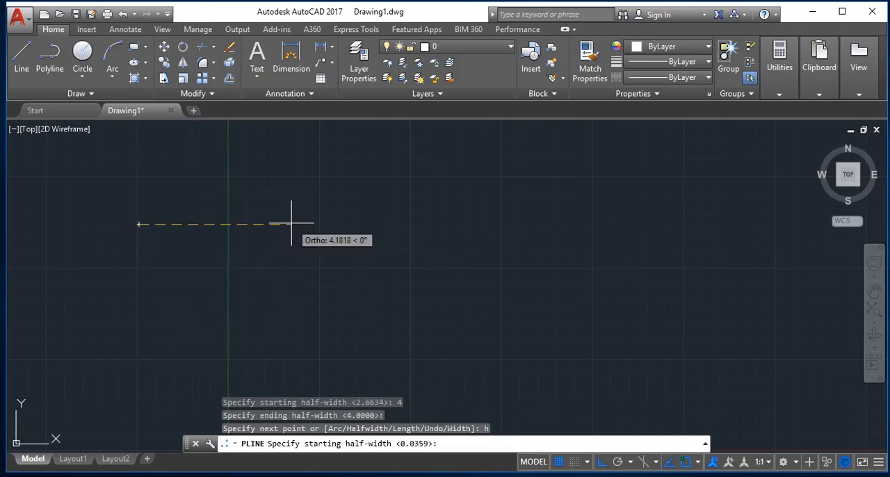
{"action": "type", "text": "4"}
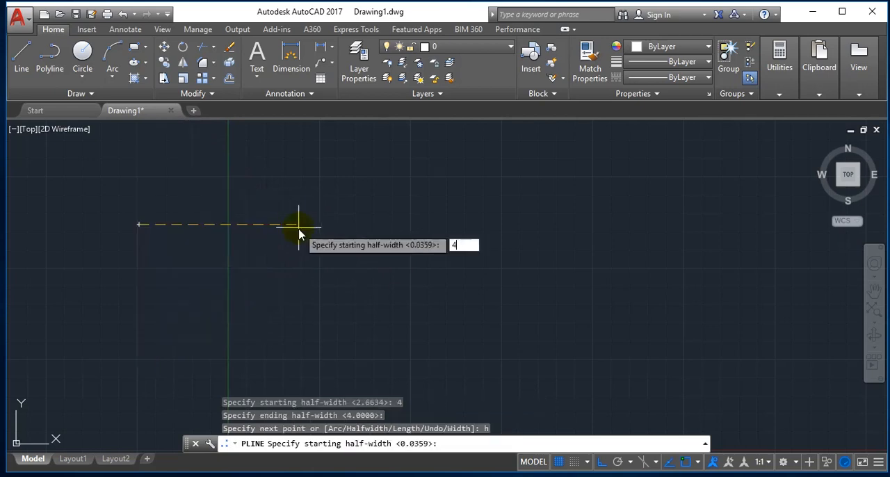
{"action": "key", "text": "Return"}
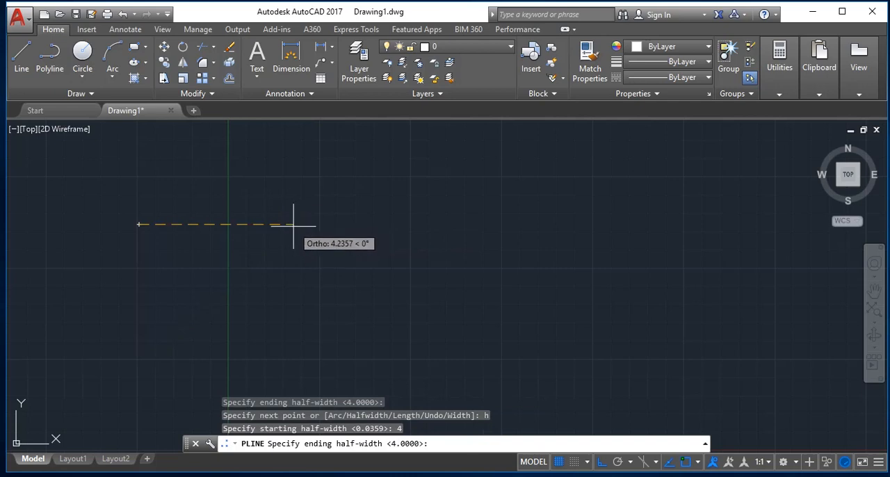
{"action": "key", "text": "Return"}
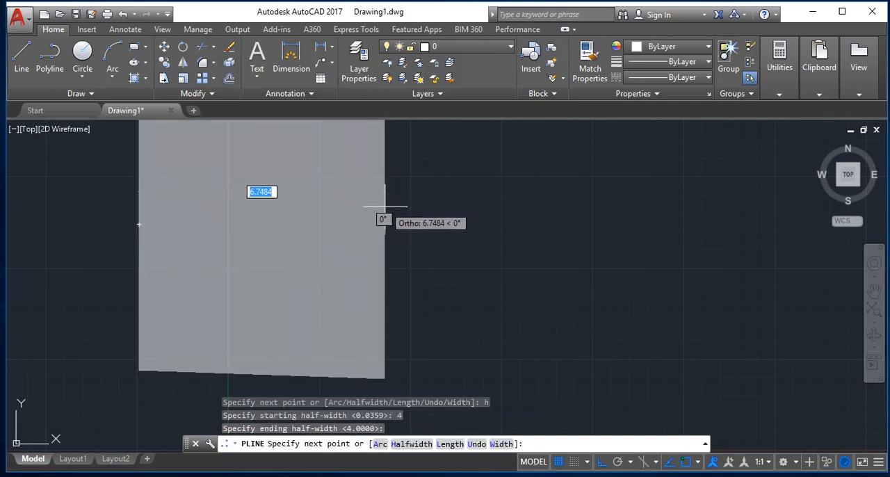
{"action": "left_click", "coordinate": [382, 223]}
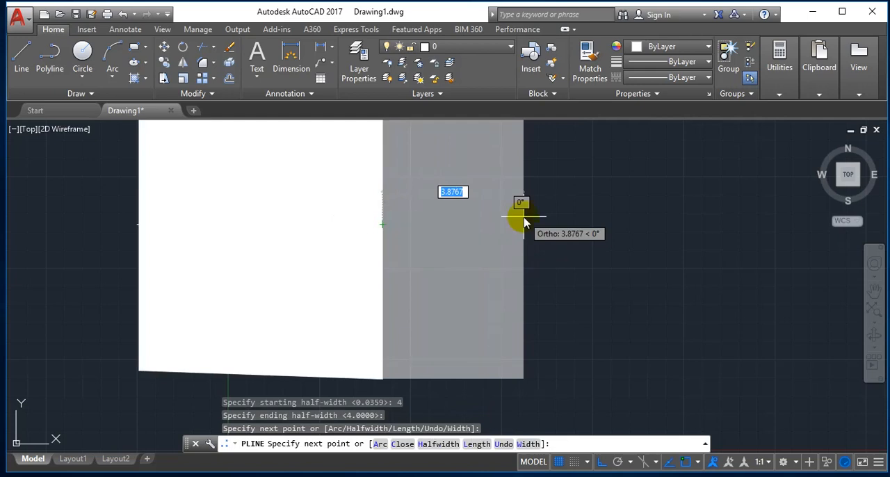
Continue the polyline with starting half-width 3, ending half-width about 3.43 and a horizontal segment about 7.9 units long, and end it.
{"action": "type", "text": "h"}
{"action": "key", "text": "Return"}
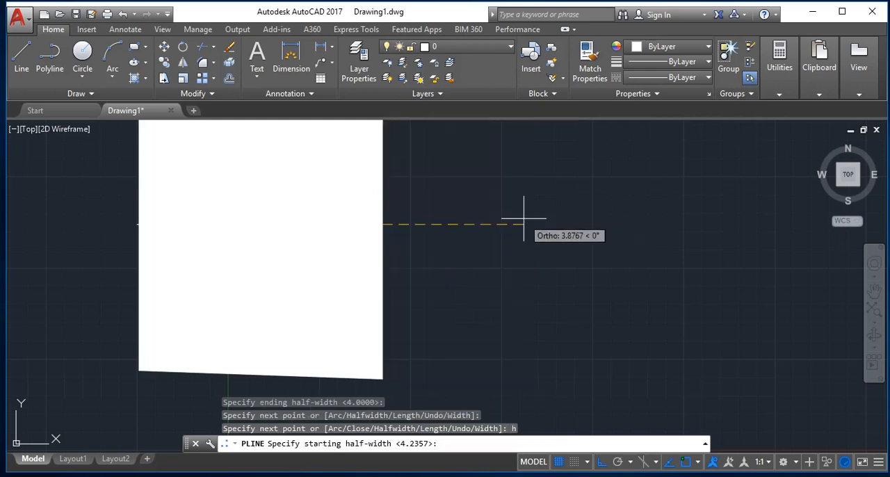
{"action": "type", "text": "3"}
{"action": "key", "text": "Return"}
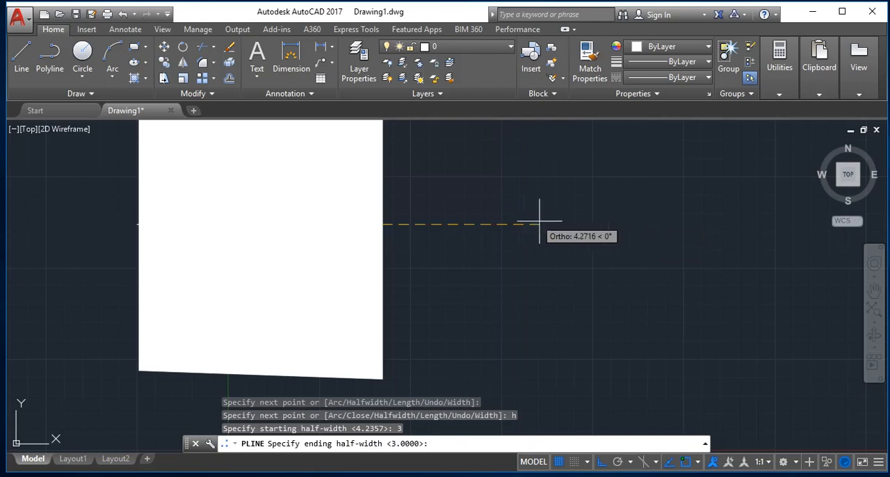
{"action": "key", "text": "Return"}
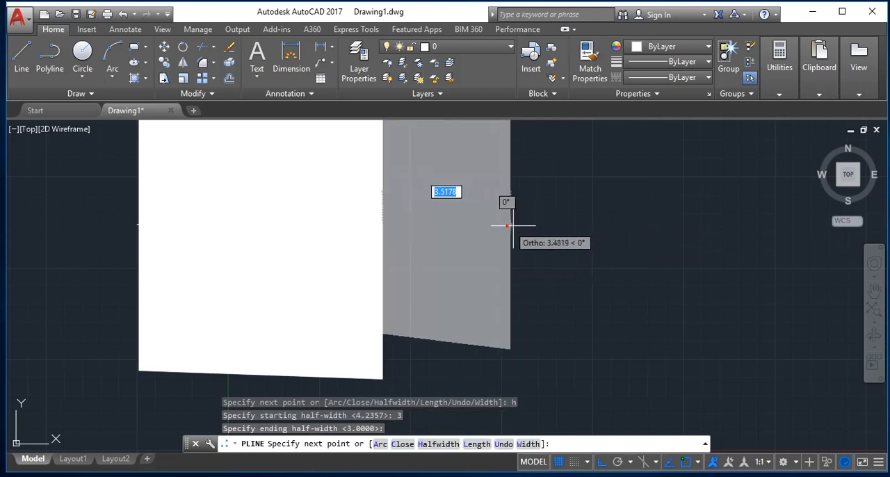
{"action": "left_click", "coordinate": [670, 264]}
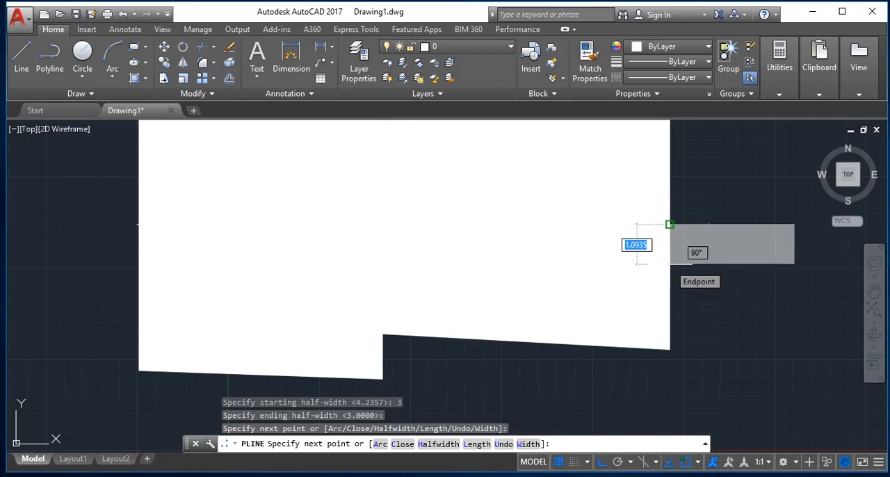
{"action": "key", "text": "Escape"}
Select everything in the drawing and delete the two-segment wide polyline.
{"action": "key", "text": "ctrl+a"}
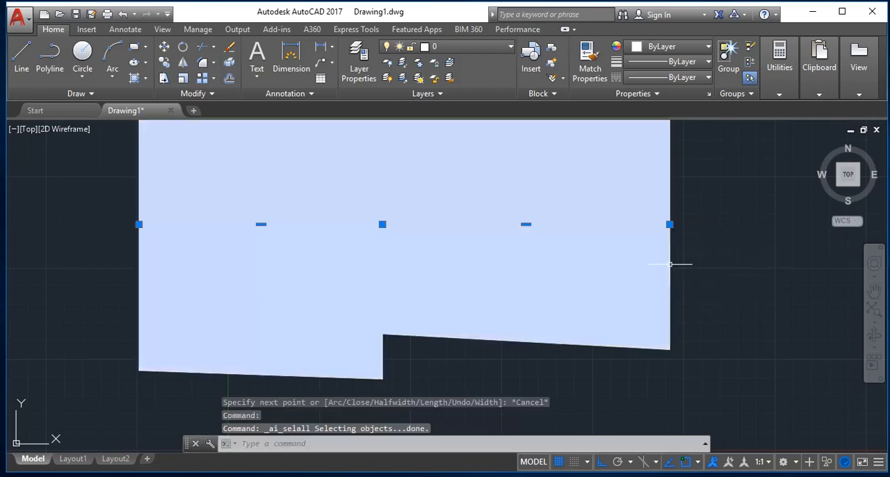
{"action": "key", "text": "Delete"}
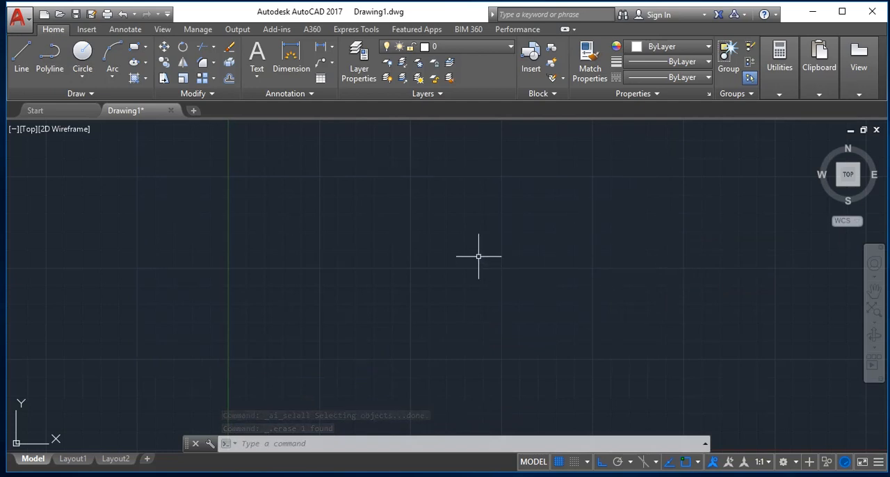
{"action": "key", "text": "Escape"}
Start a new polyline near the vertical axis with starting half-width 0 and a picked ending half-width of about 3.25.
{"action": "type", "text": "pl"}
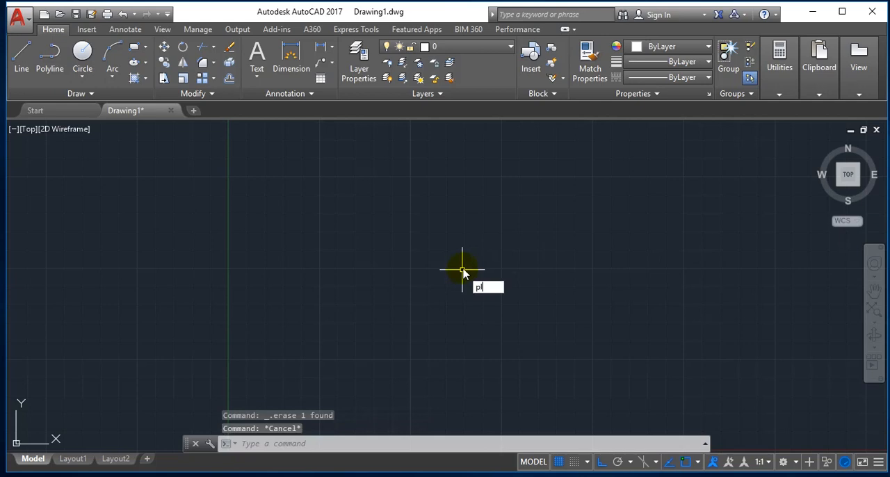
{"action": "key", "text": "Return"}
{"action": "left_click", "coordinate": [223, 229]}
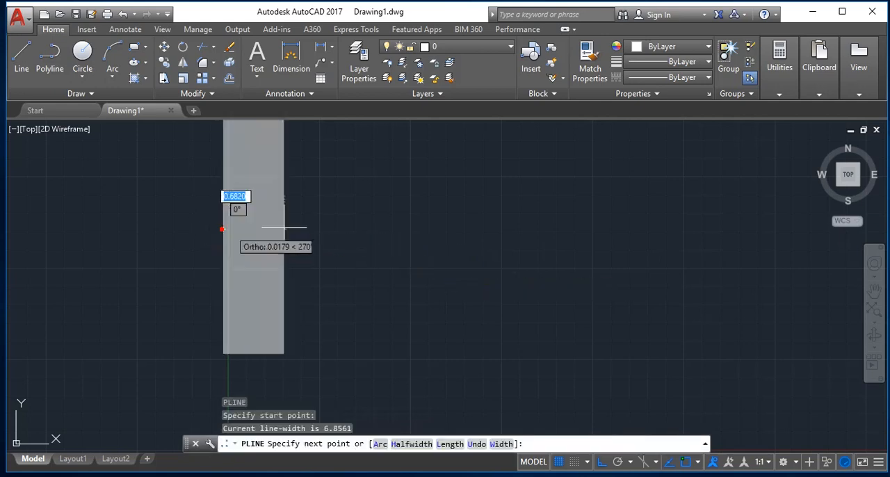
{"action": "type", "text": "h"}
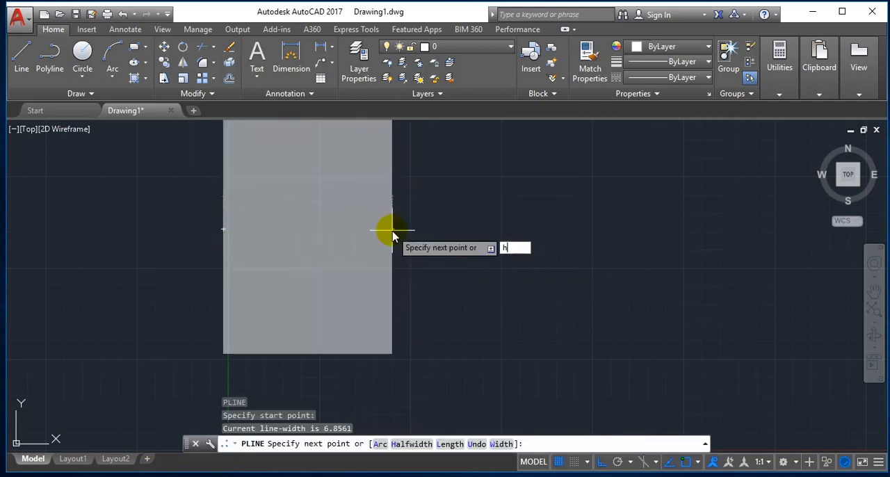
{"action": "key", "text": "Return"}
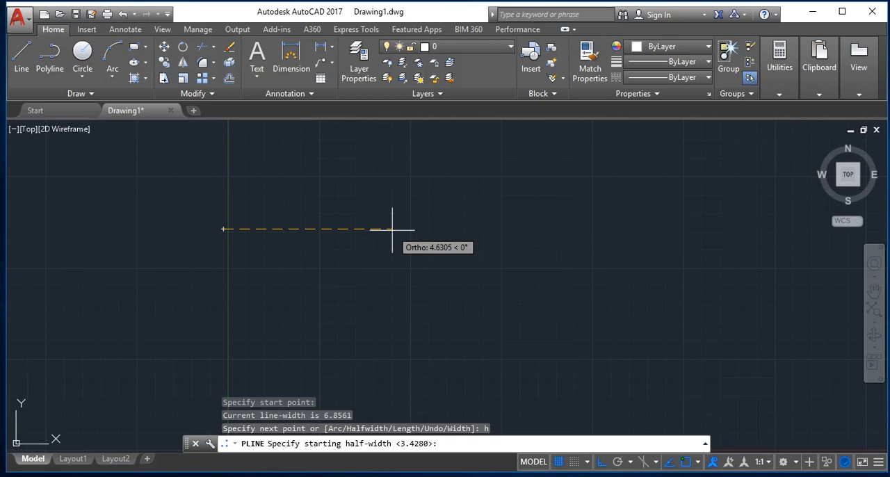
{"action": "type", "text": "0"}
{"action": "key", "text": "Return"}
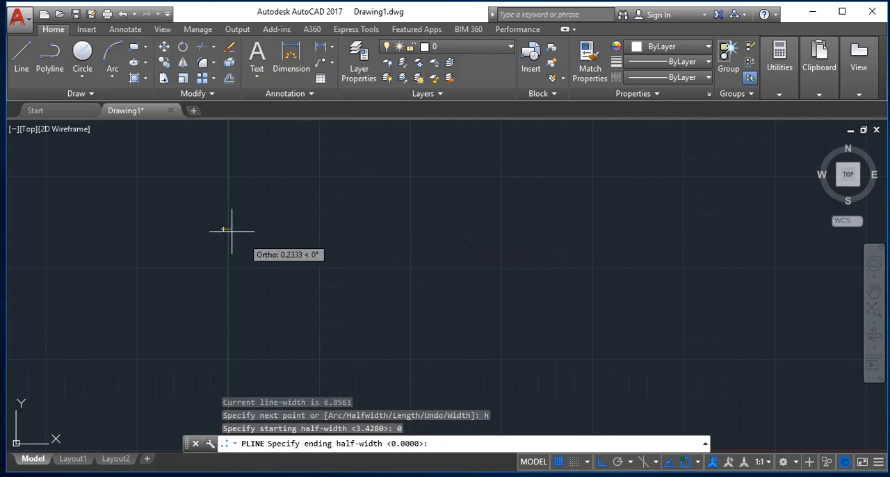
{"action": "left_click", "coordinate": [338, 229]}
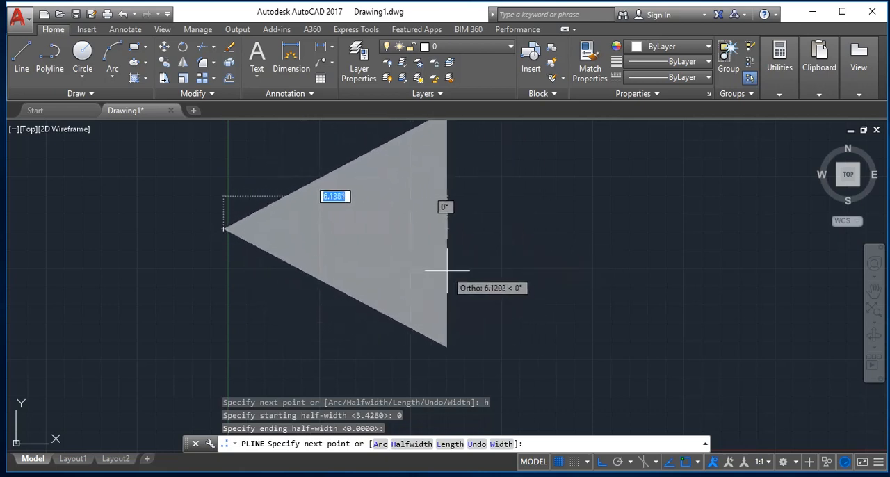
Draw the tapered segment about 6 units long rightward, extend it with two wide horizontal segments, and end the polyline.
{"action": "left_click", "coordinate": [452, 270]}
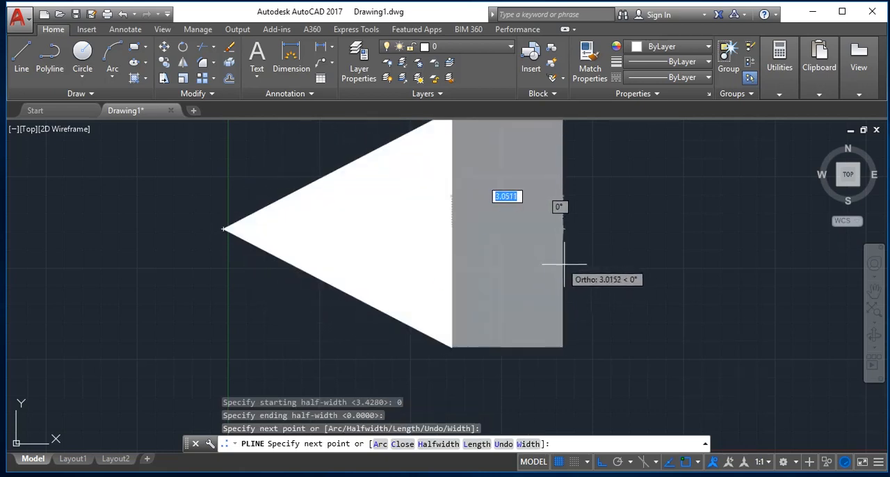
{"action": "left_click", "coordinate": [564, 264]}
{"action": "left_click", "coordinate": [707, 253]}
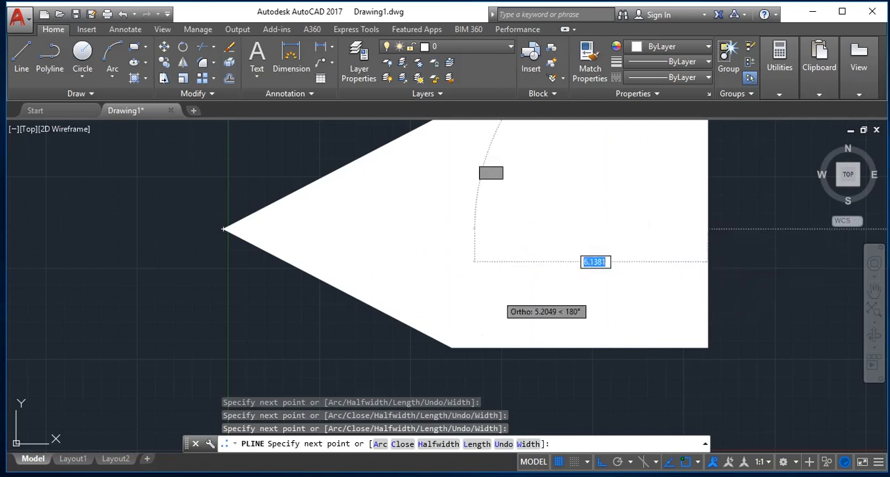
{"action": "key", "text": "Return"}
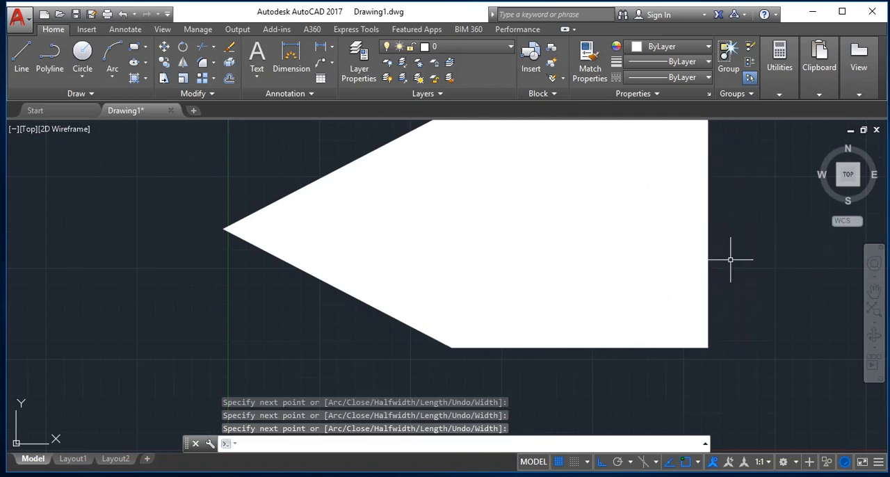
Select all objects and delete the pointed polyline.
{"action": "key", "text": "ctrl+a"}
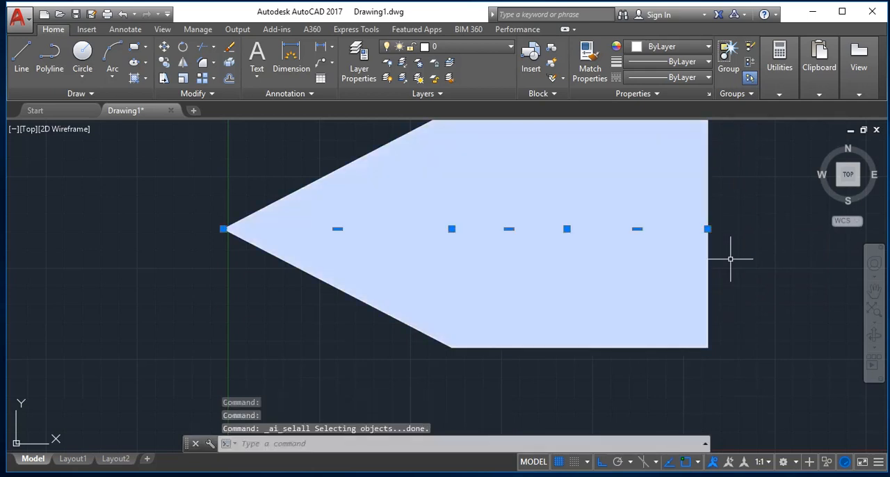
{"action": "key", "text": "Delete"}
Start another polyline, draw a 6-unit horizontal segment with the Length option, and add a second freehand segment rightward.
{"action": "type", "text": "pl"}
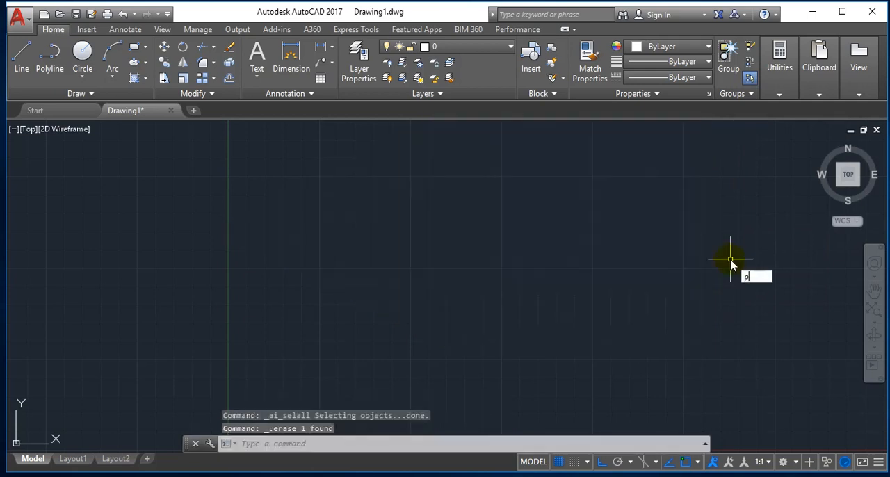
{"action": "key", "text": "Return"}
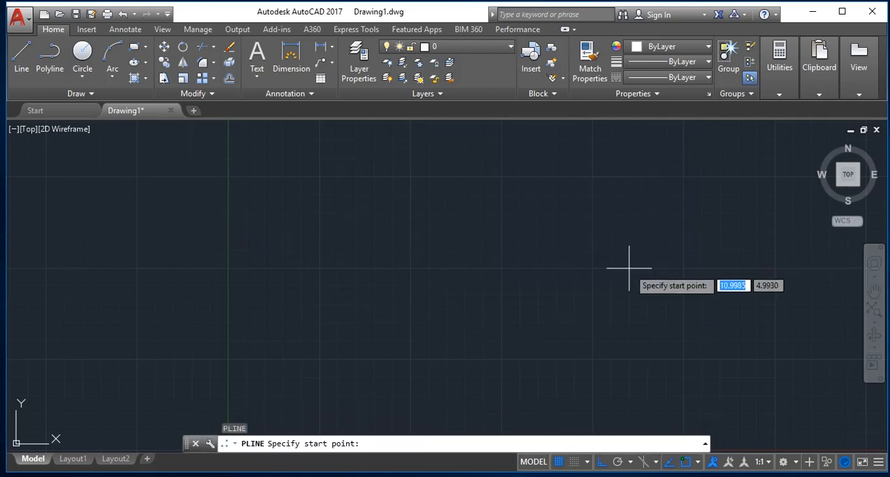
{"action": "left_click", "coordinate": [184, 241]}
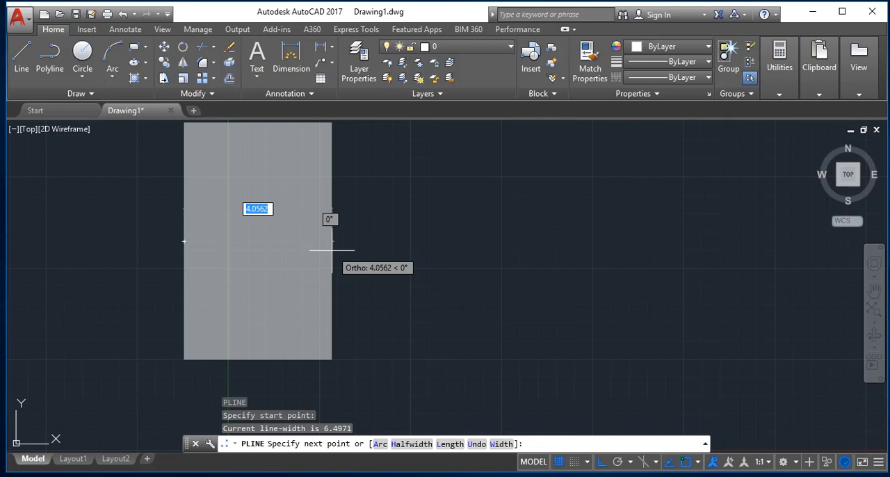
{"action": "left_click", "coordinate": [331, 250]}
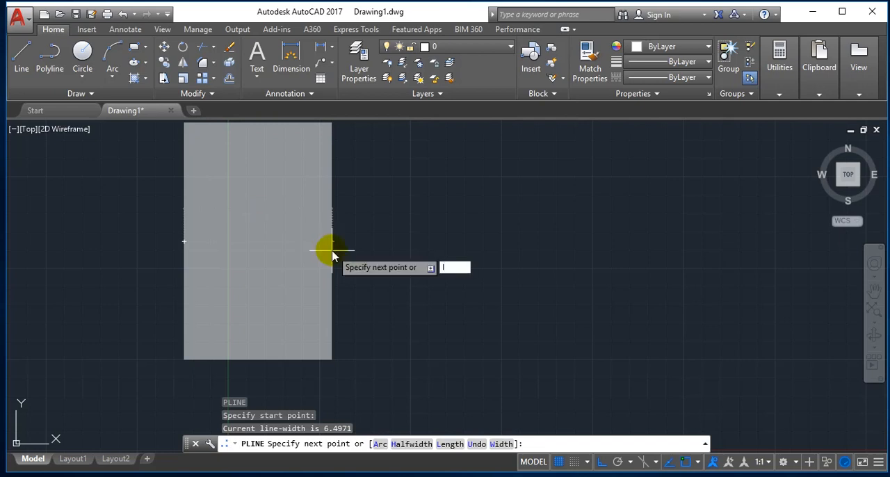
{"action": "type", "text": "l"}
{"action": "key", "text": "Return"}
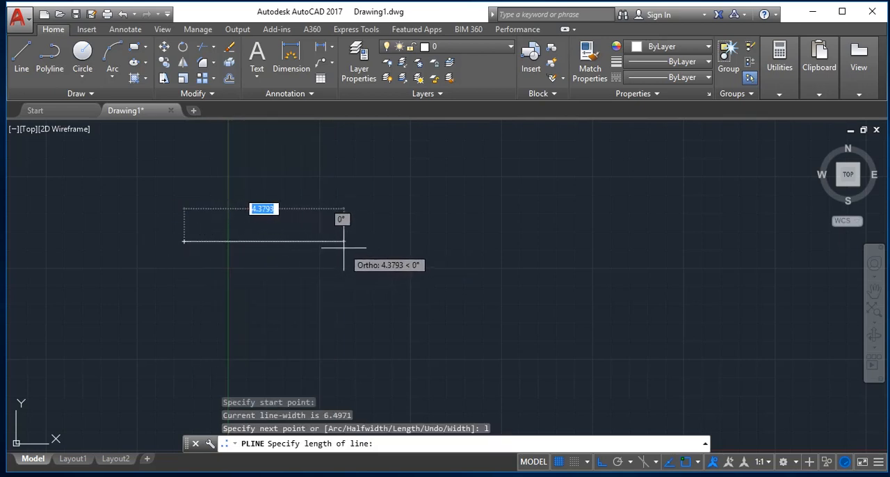
{"action": "type", "text": "6"}
{"action": "key", "text": "Return"}
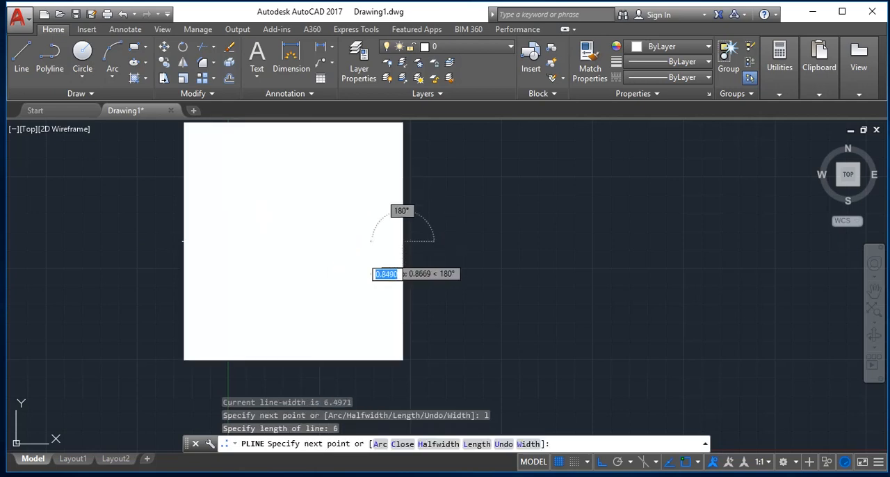
{"action": "left_click", "coordinate": [593, 241]}
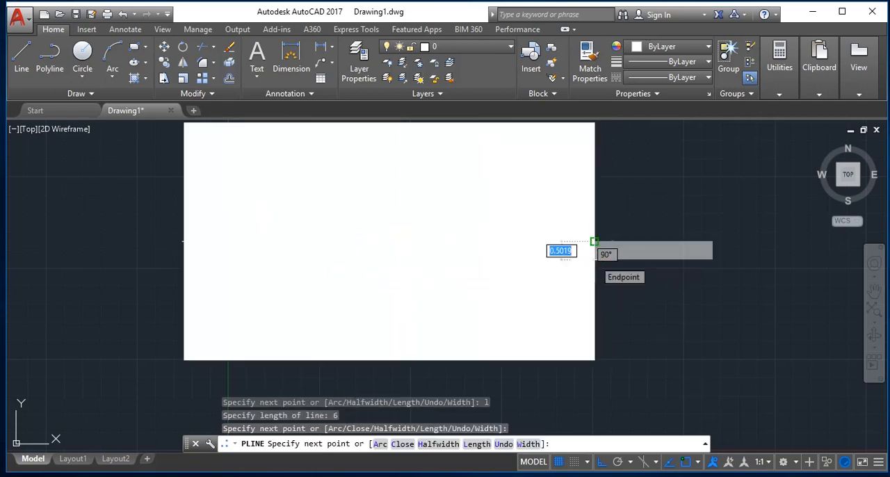
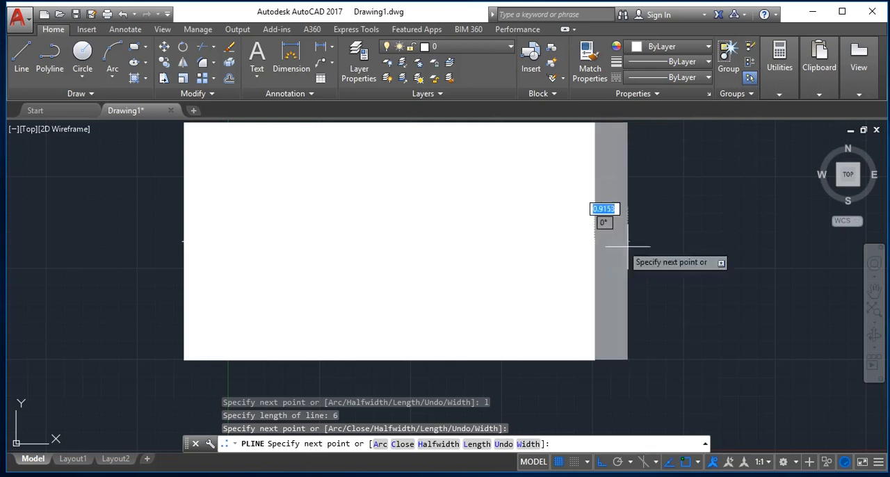
Add two more horizontal segments rightward to the wide polyline, the last about 2.5 units long, and end it.
{"action": "left_click", "coordinate": [666, 244]}
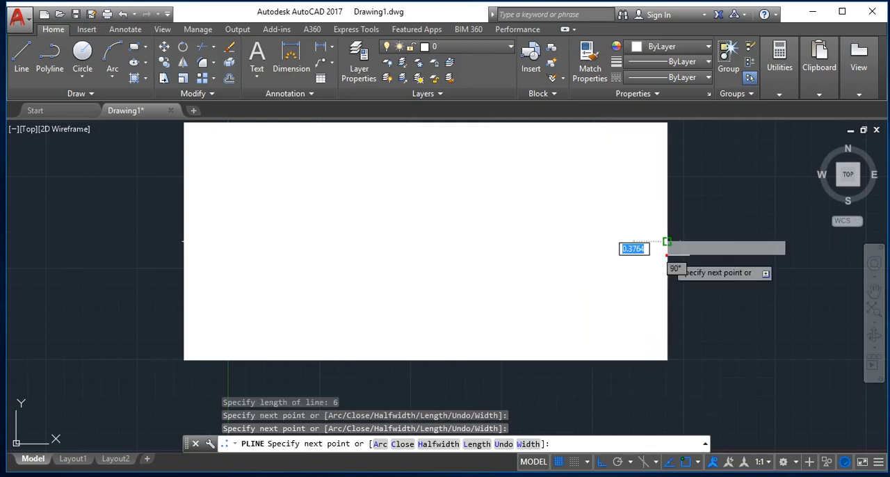
{"action": "left_click", "coordinate": [761, 312]}
{"action": "key", "text": "Return"}
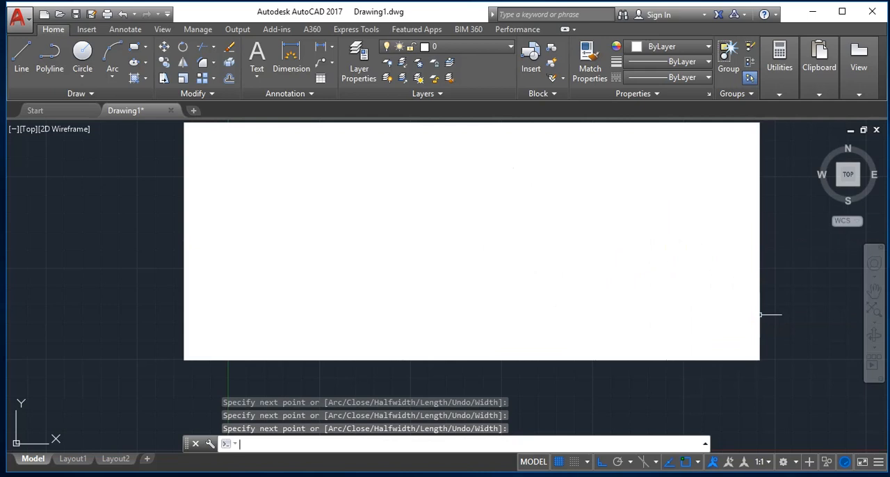
Select all objects and delete the wide four-segment polyline.
{"action": "key", "text": "ctrl+a"}
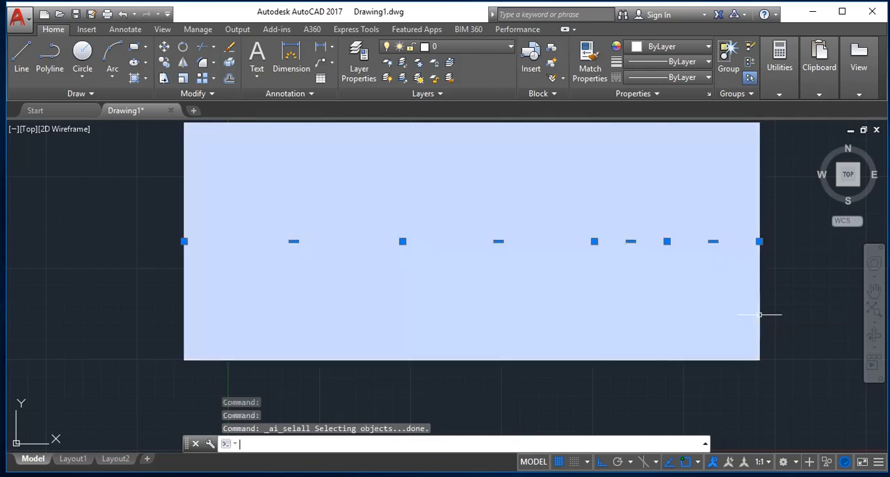
{"action": "key", "text": "Delete"}
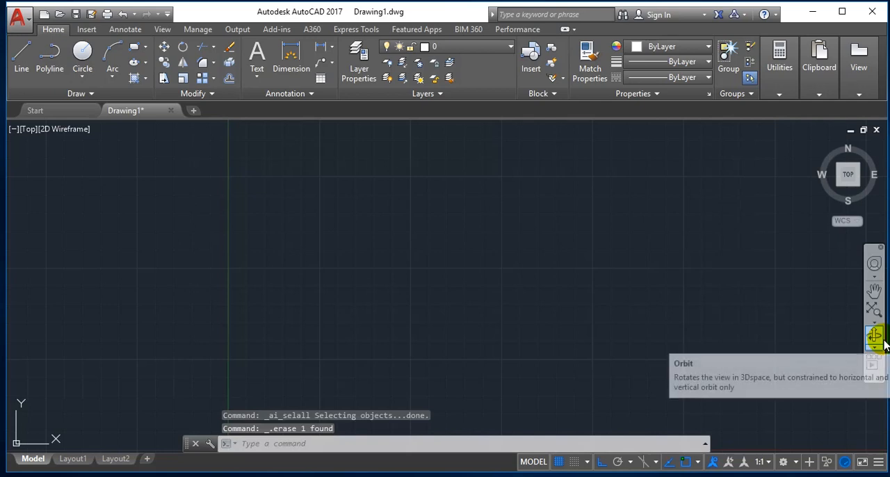
{"action": "key", "text": "Escape"}
{"action": "key", "text": "Escape"}
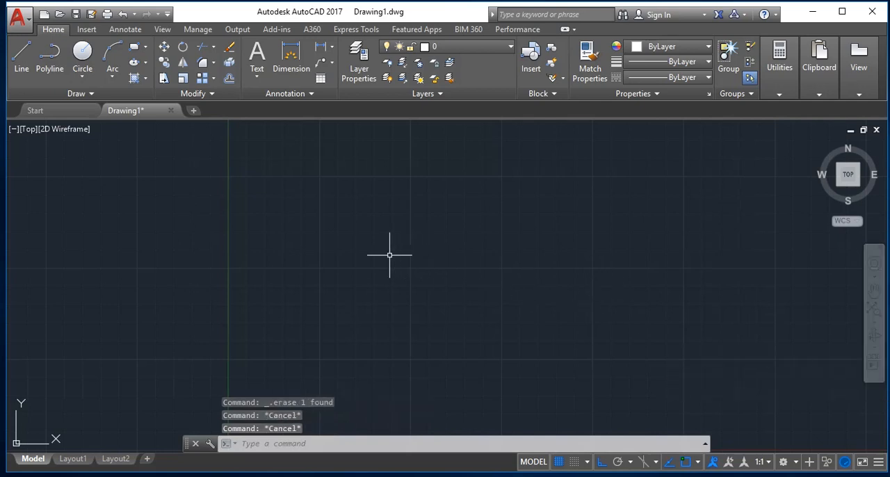
Start a polyline just left of the vertical axis, draw a horizontal segment about 8.2 units long, and undo it with the Undo option.
{"action": "type", "text": "pl"}
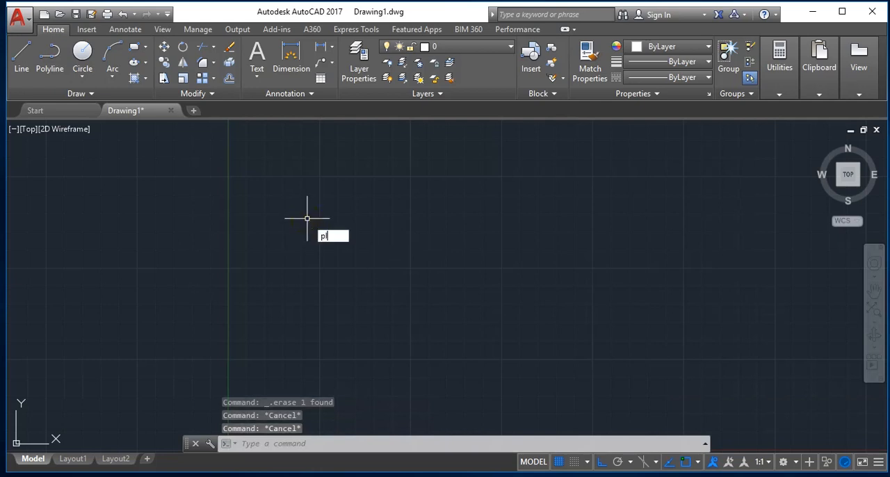
{"action": "key", "text": "Return"}
{"action": "left_click", "coordinate": [195, 203]}
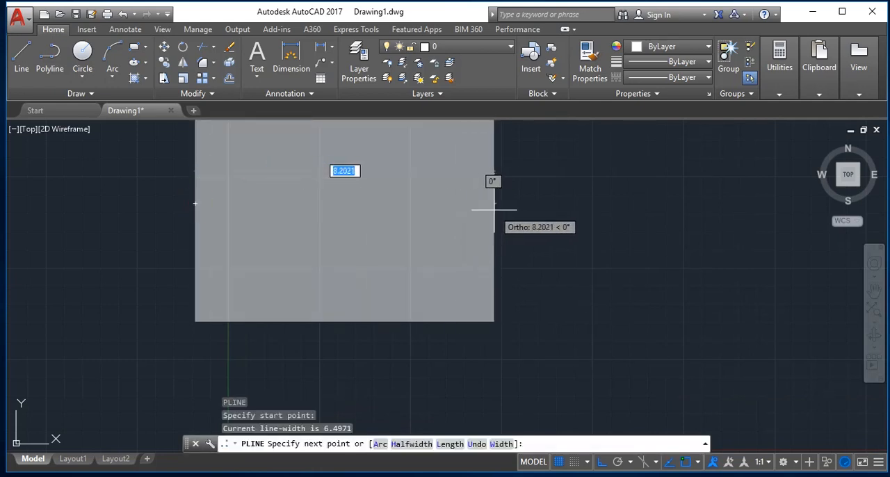
{"action": "left_click", "coordinate": [494, 209]}
{"action": "type", "text": "u"}
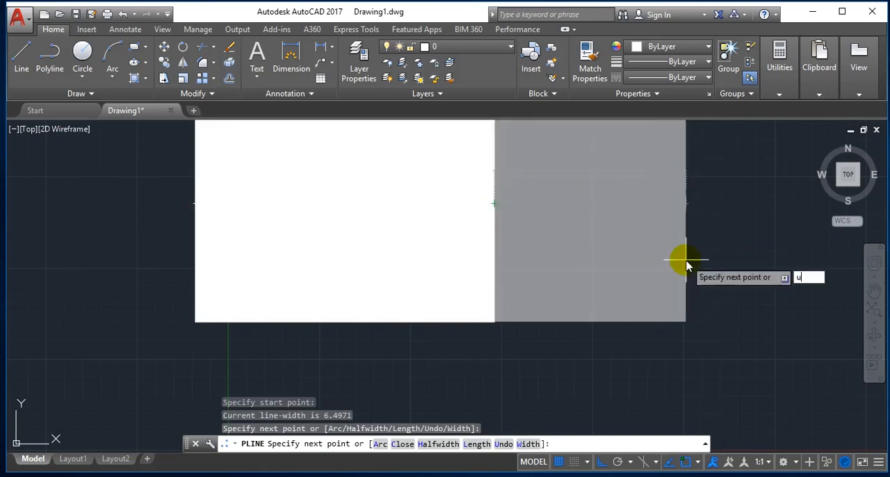
{"action": "key", "text": "Return"}
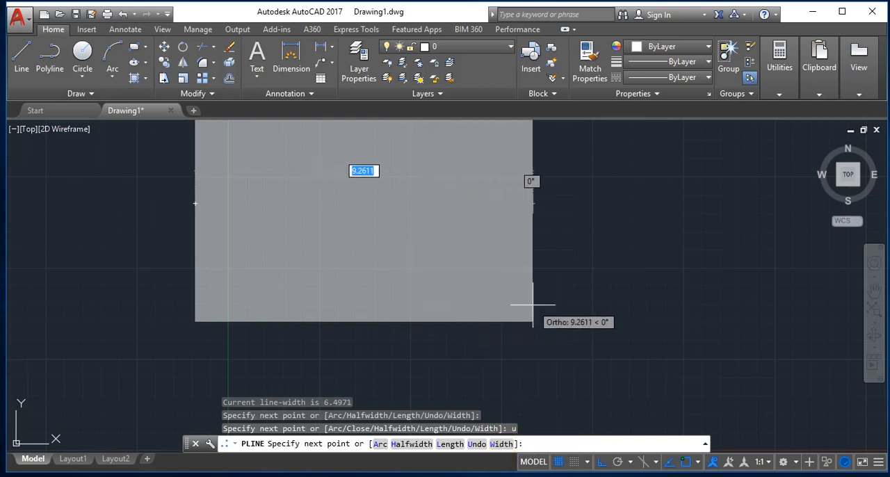
Use the polyline's Width option to set the starting width to 0 and pick an ending width of about 9.31.
{"action": "type", "text": "w"}
{"action": "key", "text": "Return"}
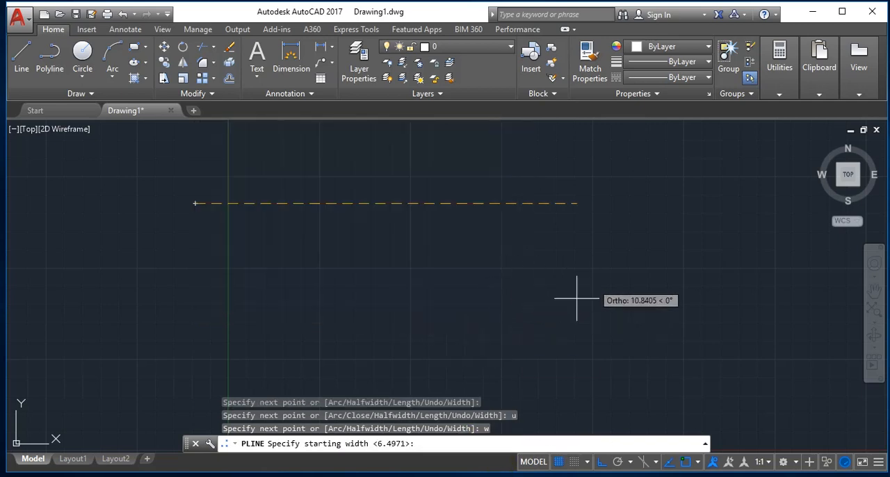
{"action": "type", "text": "0"}
{"action": "key", "text": "Return"}
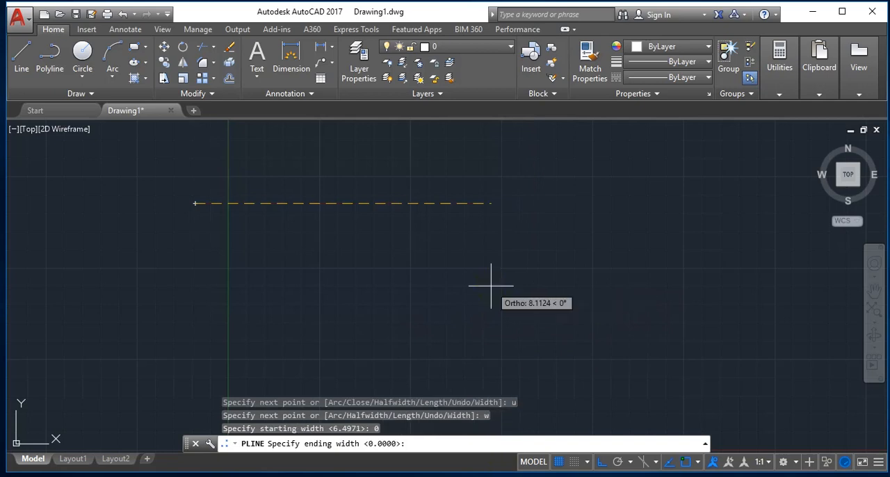
{"action": "left_click", "coordinate": [532, 209]}
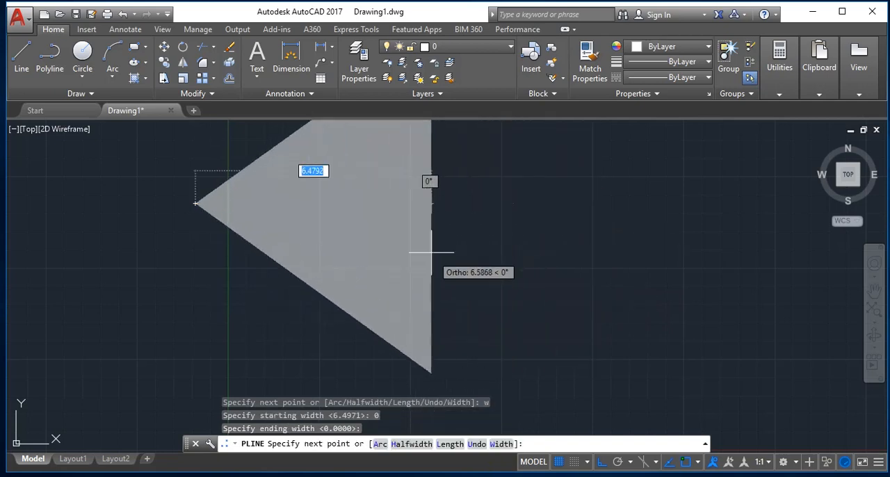
Draw a short tapered segment rightward, extend it with one full-width horizontal segment, and end the polyline.
{"action": "left_click", "coordinate": [258, 204]}
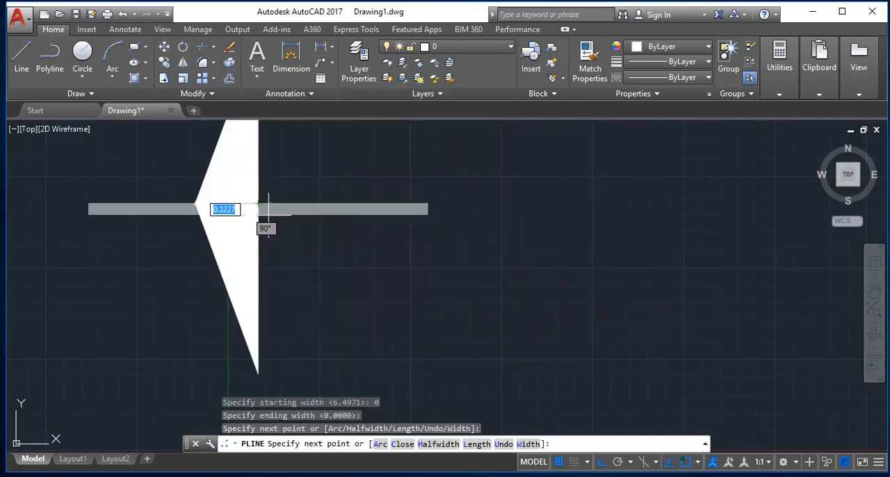
{"action": "left_click", "coordinate": [356, 212]}
{"action": "key", "text": "Return"}
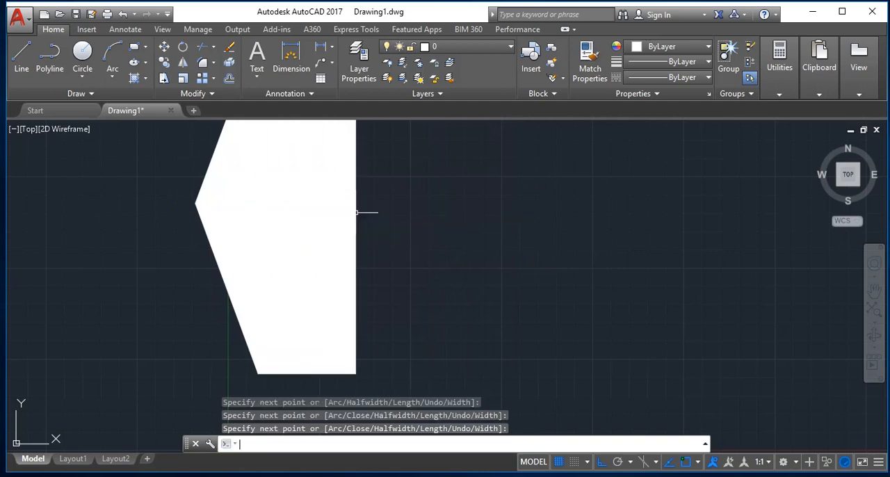
Select all objects, delete the tapered polyline, and zoom to the drawing extents.
{"action": "key", "text": "ctrl+a"}
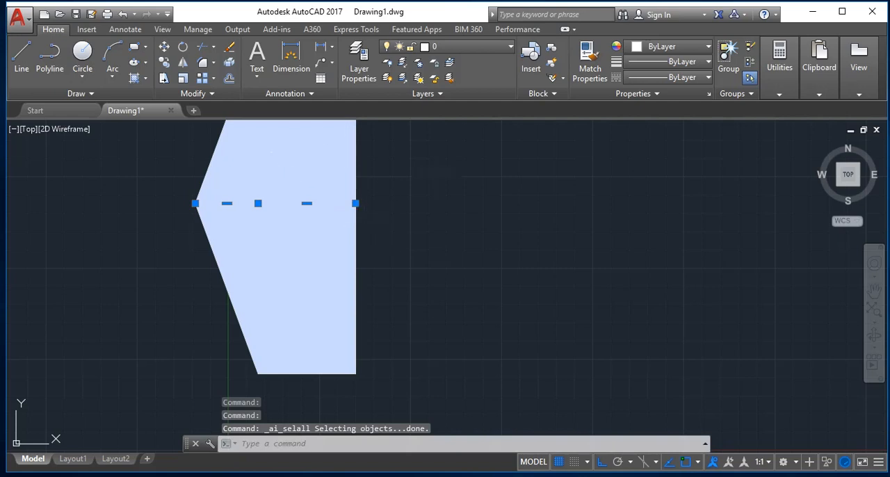
{"action": "key", "text": "Delete"}
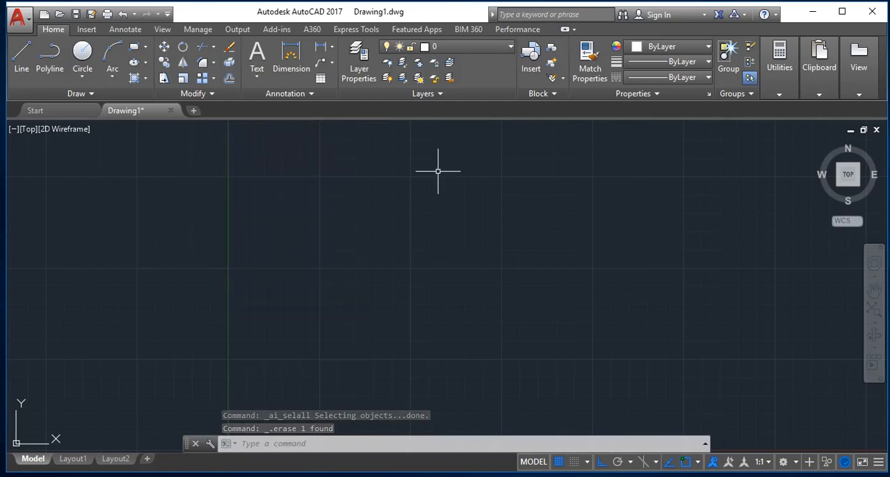
{"action": "key", "text": "Escape"}
{"action": "key", "text": "Escape"}
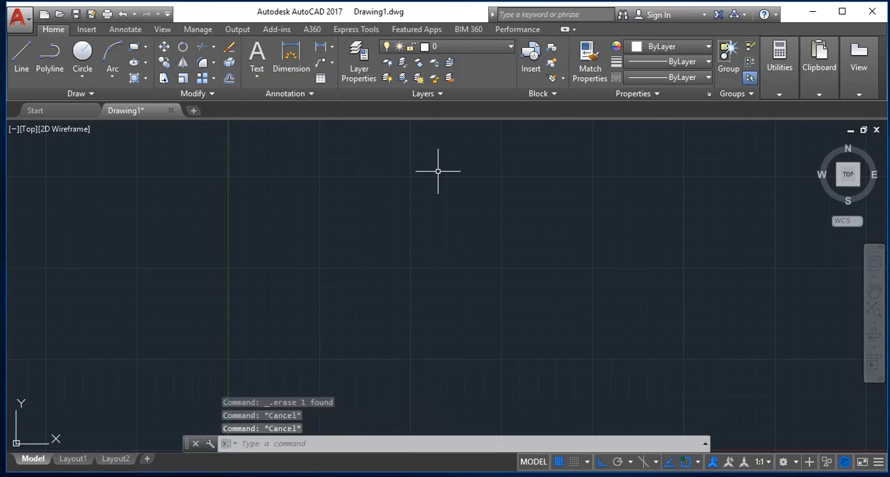
{"action": "type", "text": "z"}
{"action": "key", "text": "Return"}
{"action": "type", "text": "e"}
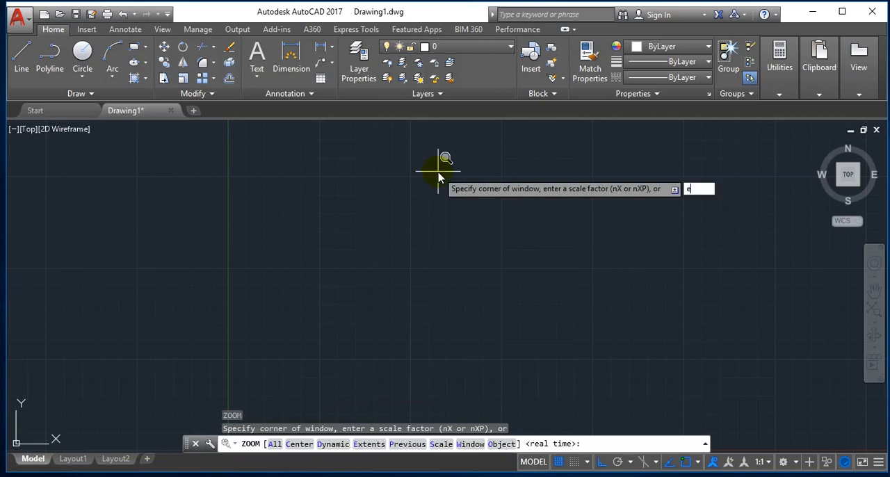
{"action": "key", "text": "Return"}
{"action": "key", "text": "Escape"}
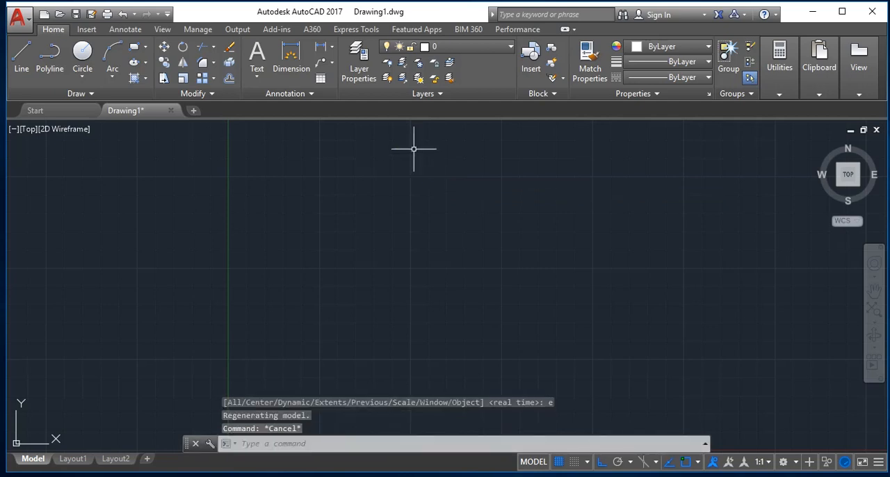
Start a polyline left of the vertical axis, add a segment about 4.3 units long with the Length option, and undo that segment.
{"action": "left_click", "coordinate": [50, 59]}
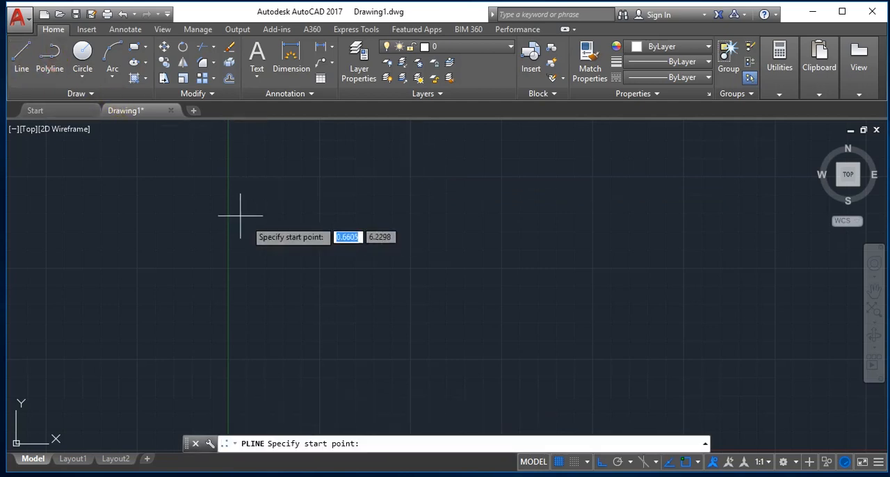
{"action": "left_click", "coordinate": [176, 182]}
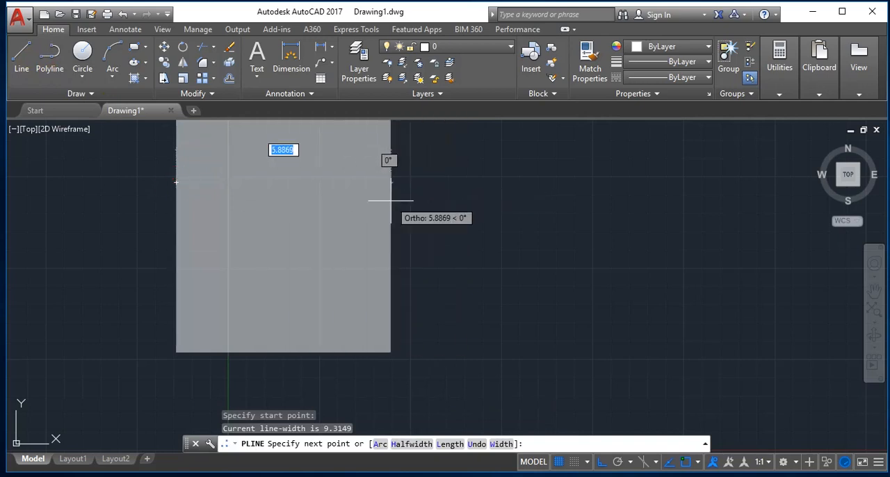
{"action": "left_click", "coordinate": [391, 201]}
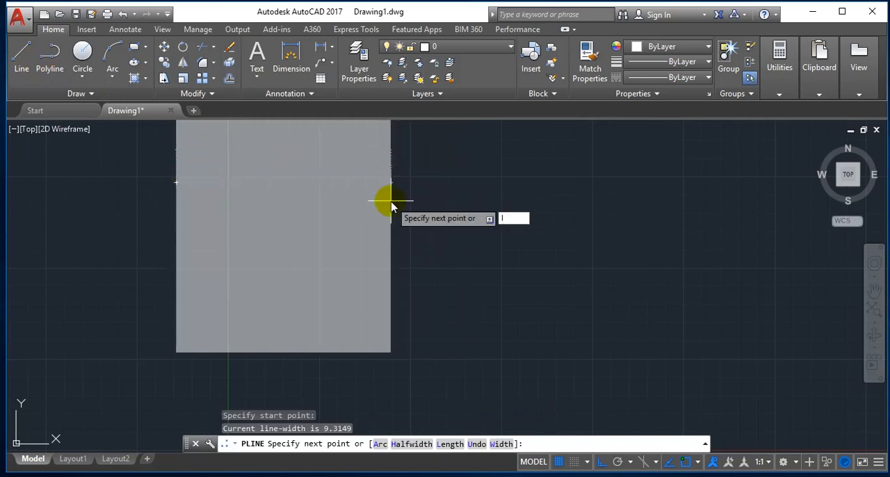
{"action": "type", "text": "l"}
{"action": "key", "text": "Return"}
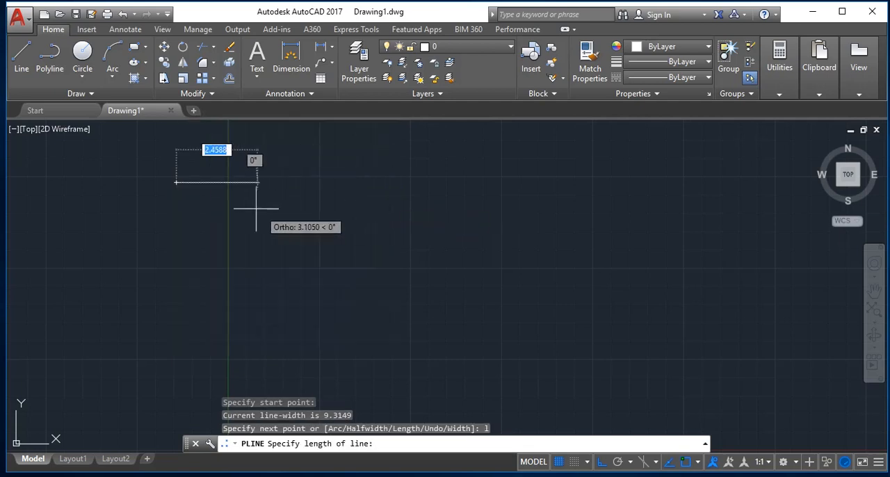
{"action": "left_click", "coordinate": [334, 192]}
{"action": "key", "text": "ctrl+z"}
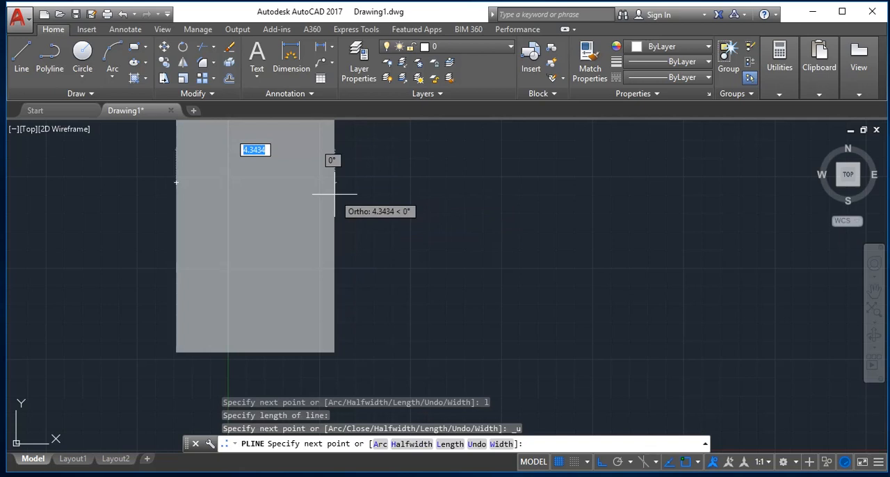
Set the polyline's starting and ending half-widths to 0.
{"action": "type", "text": "h"}
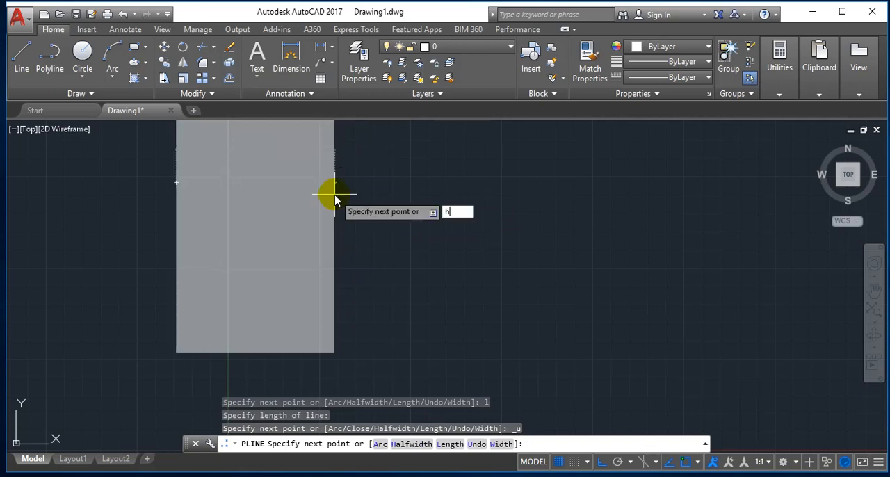
{"action": "key", "text": "Return"}
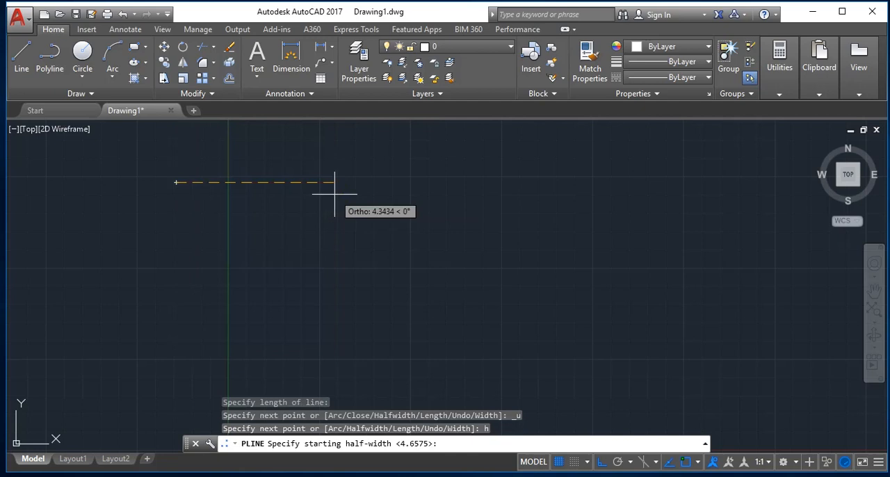
{"action": "type", "text": "1"}
{"action": "type", "text": "0"}
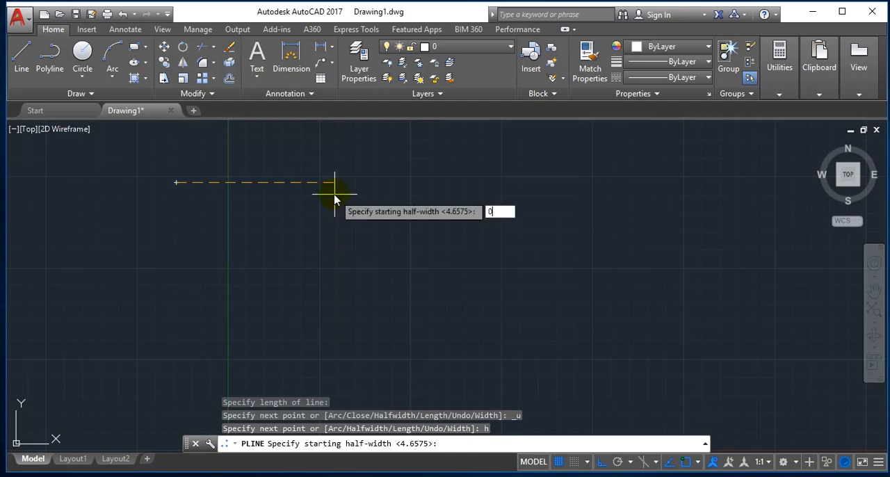
{"action": "key", "text": "Return"}
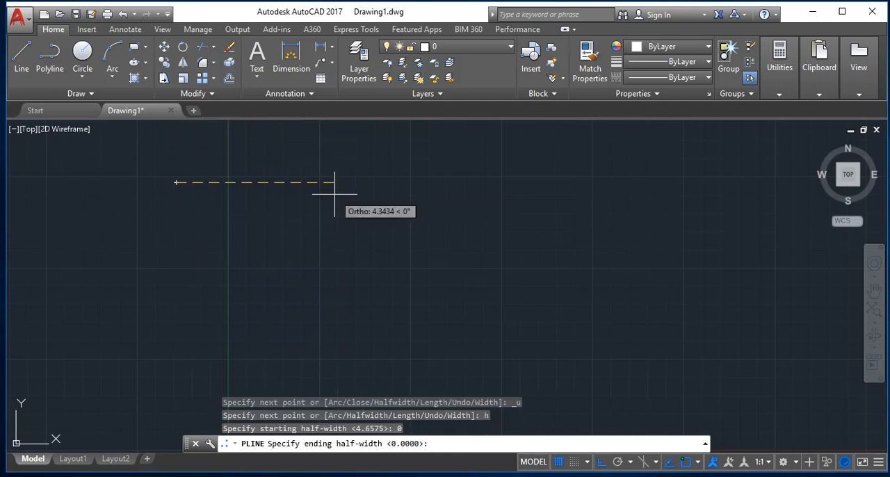
{"action": "type", "text": "0"}
{"action": "key", "text": "Return"}
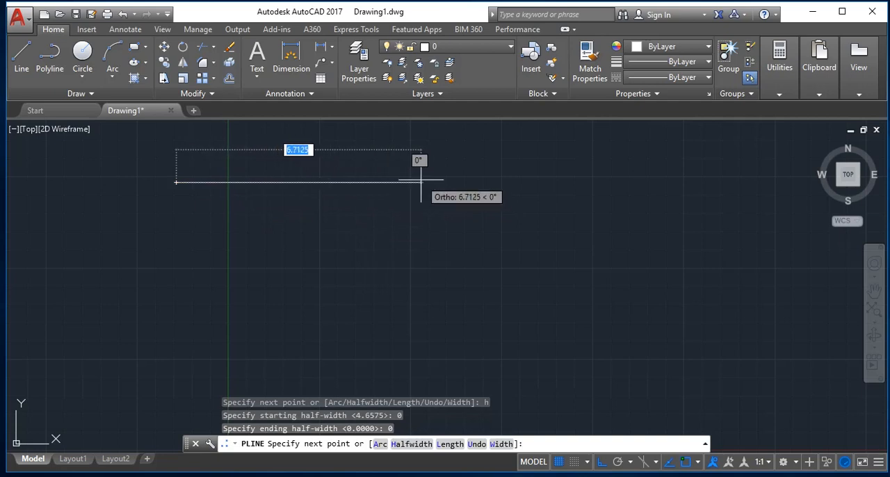
Draw a rectangle with segments 10 units rightward, 5 units downward and 10 units leftward, and close the polyline.
{"action": "type", "text": "1"}
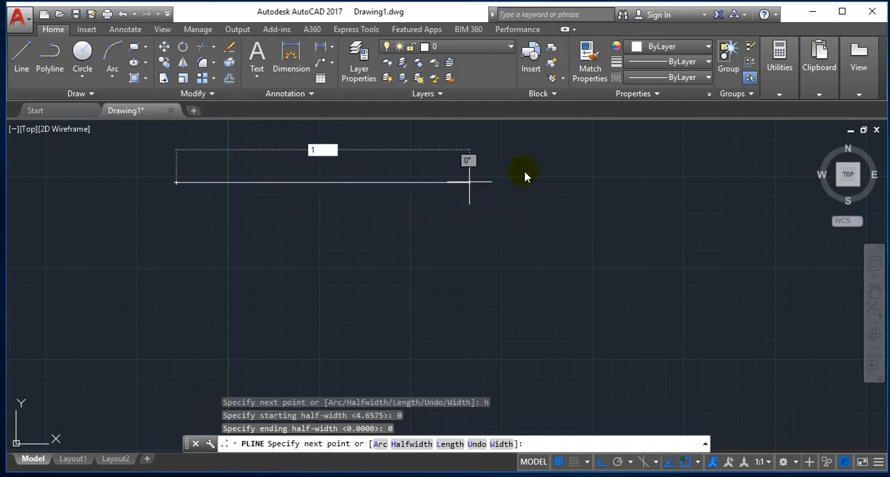
{"action": "type", "text": "0"}
{"action": "key", "text": "Return"}
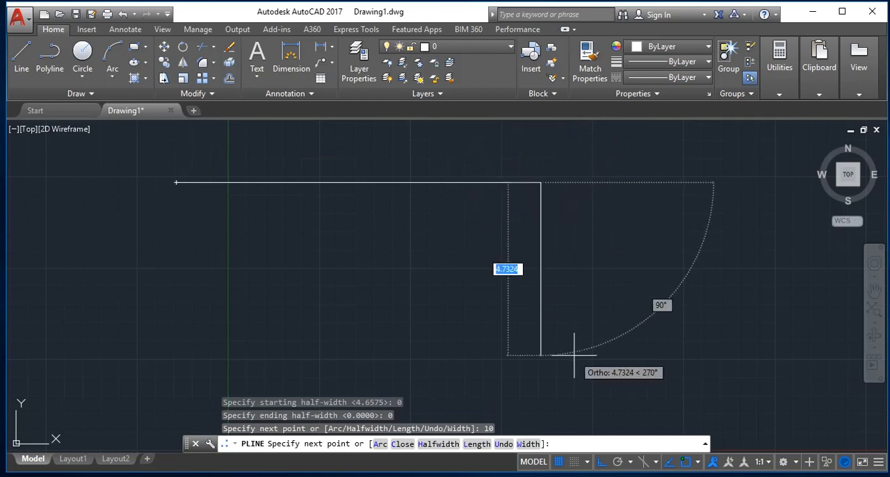
{"action": "type", "text": "5"}
{"action": "key", "text": "Return"}
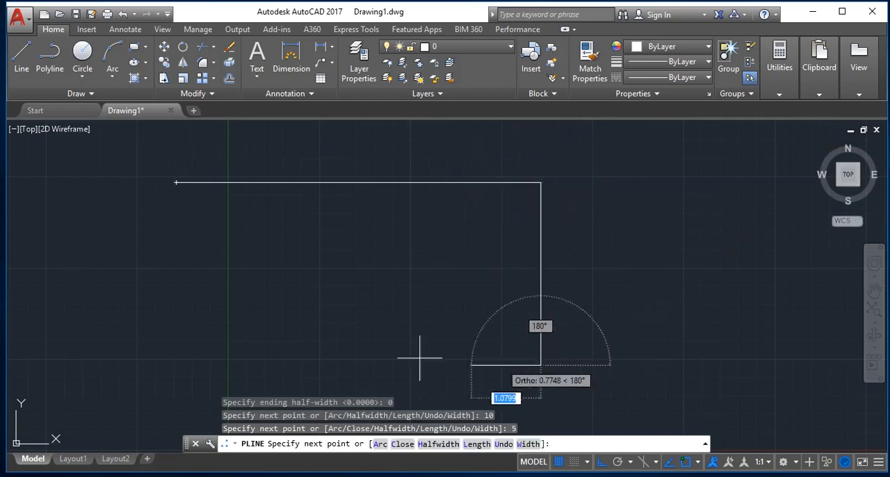
{"action": "type", "text": "10"}
{"action": "key", "text": "Return"}
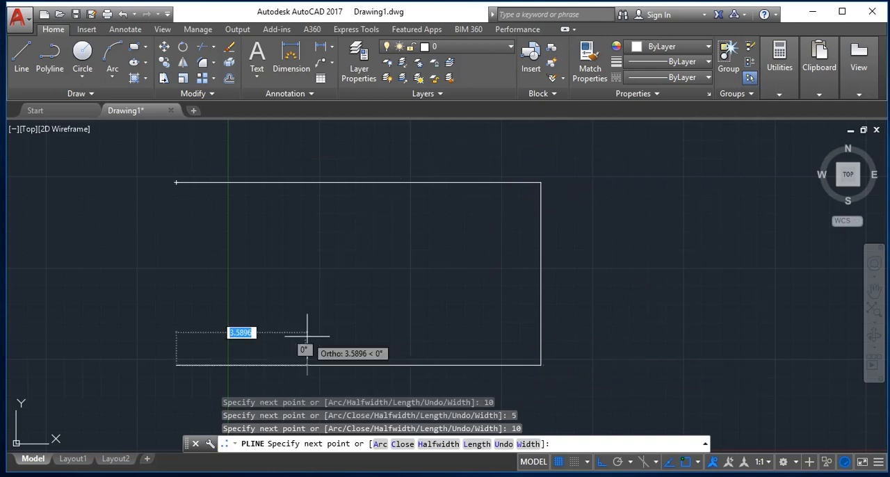
{"action": "type", "text": "c"}
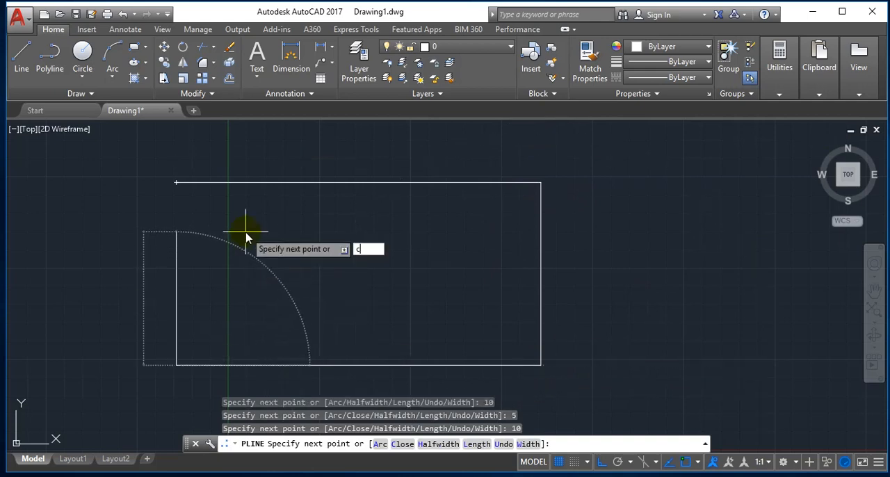
{"action": "key", "text": "Return"}
Offset the closed rectangle outward by 0.35 to form the outer wall line.
{"action": "type", "text": "o"}
{"action": "key", "text": "Return"}
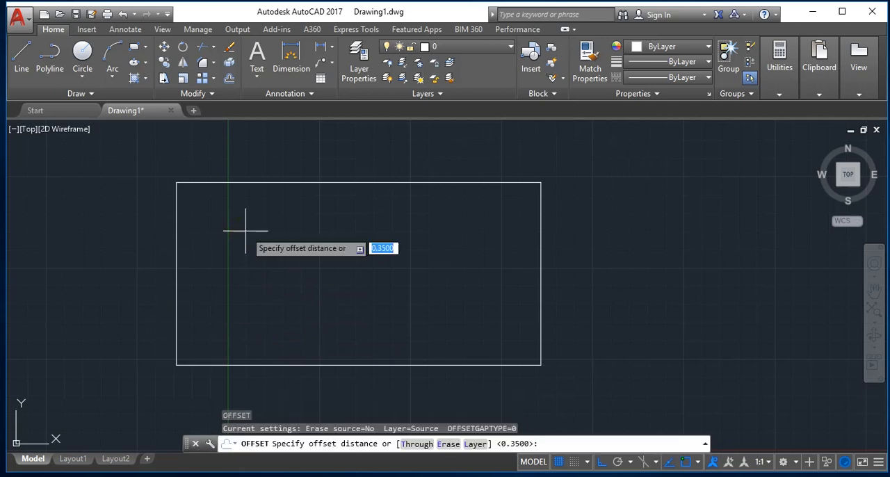
{"action": "key", "text": "Return"}
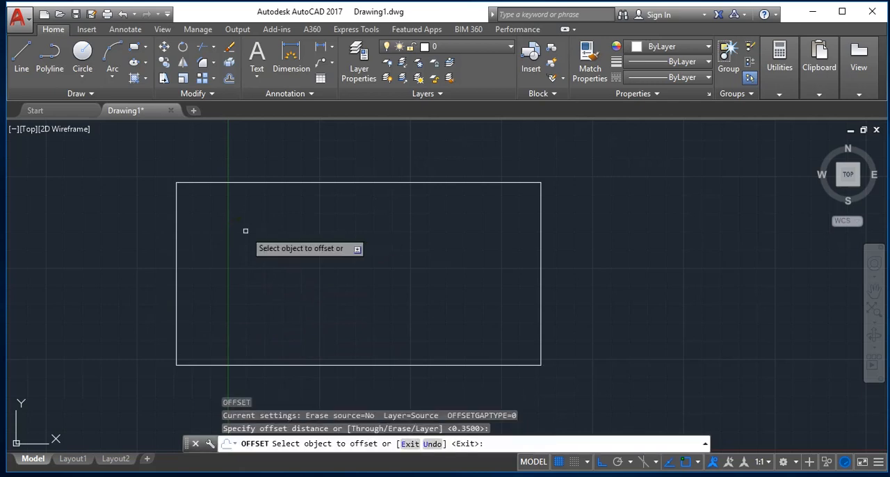
{"action": "left_click", "coordinate": [276, 183]}
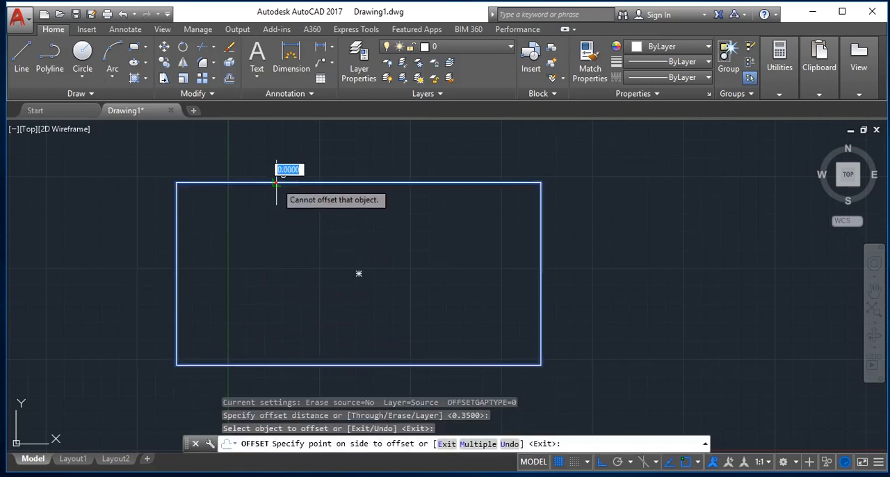
{"action": "left_click", "coordinate": [285, 150]}
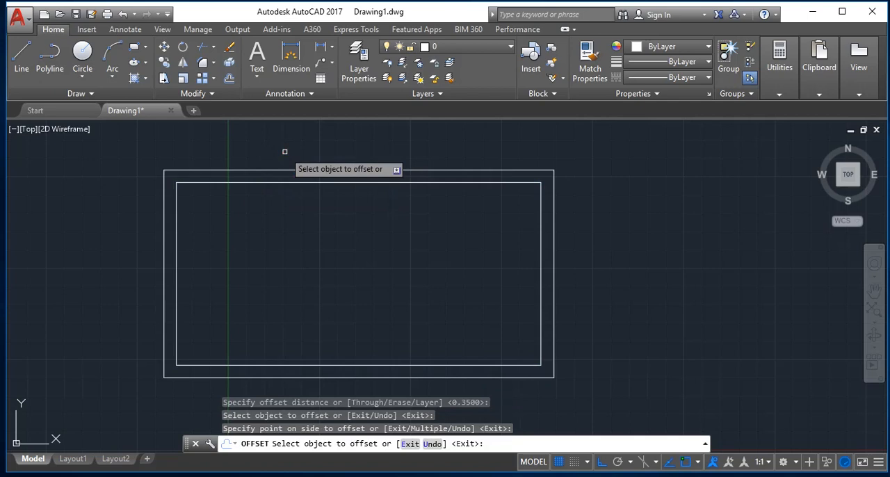
{"action": "key", "text": "Escape"}
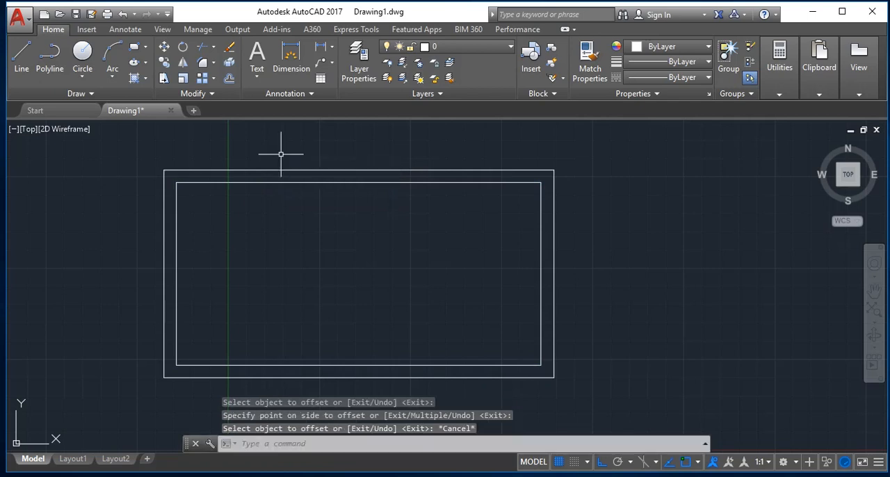
Explode the inner rectangle into separate lines.
{"action": "type", "text": "EX"}
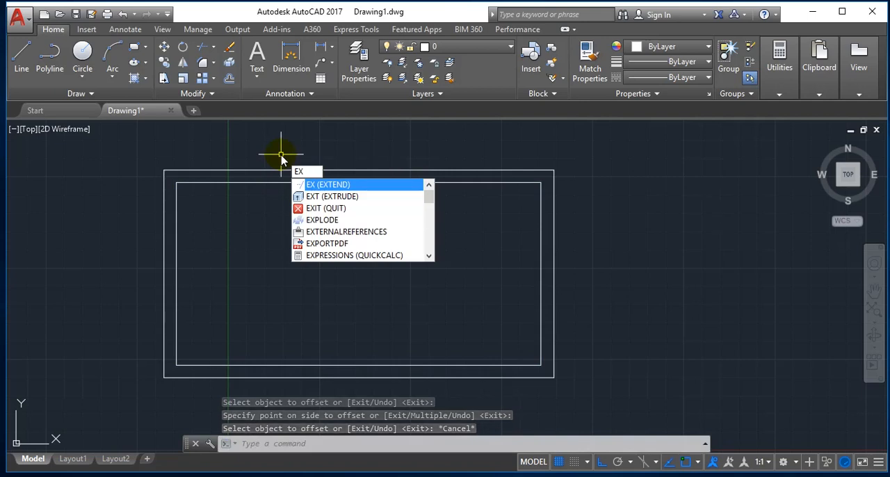
{"action": "type", "text": "P"}
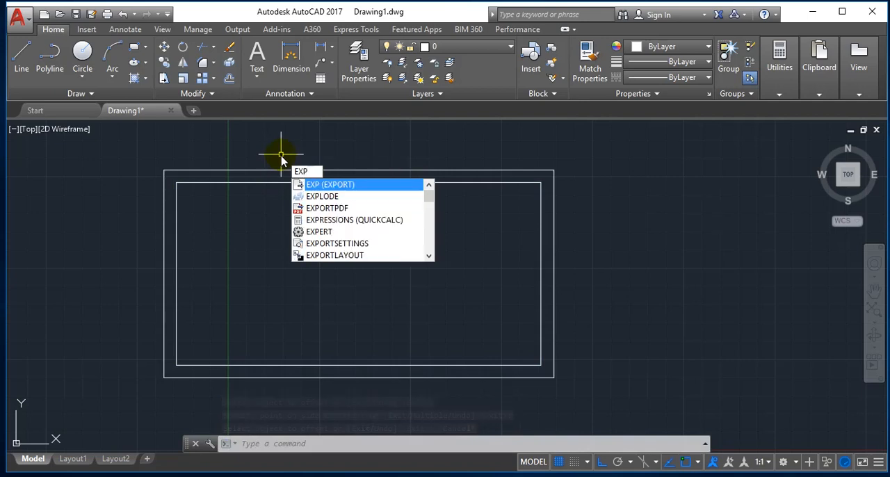
{"action": "type", "text": "LODE"}
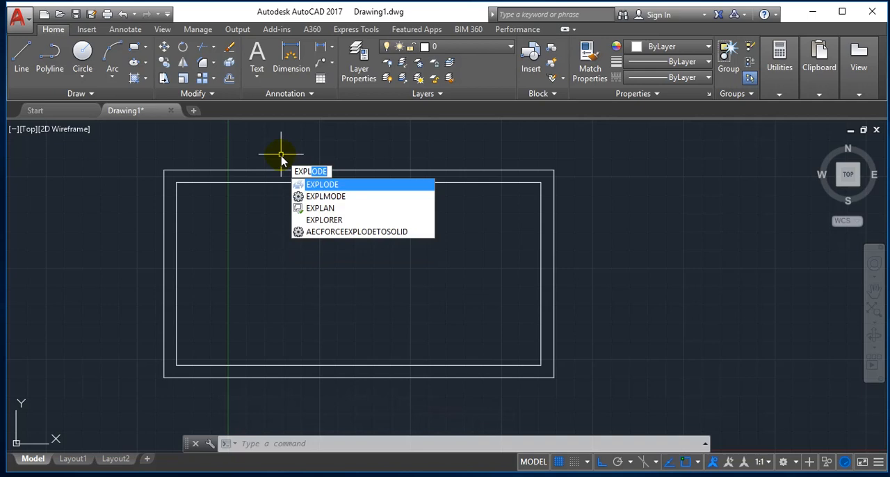
{"action": "key", "text": "Return"}
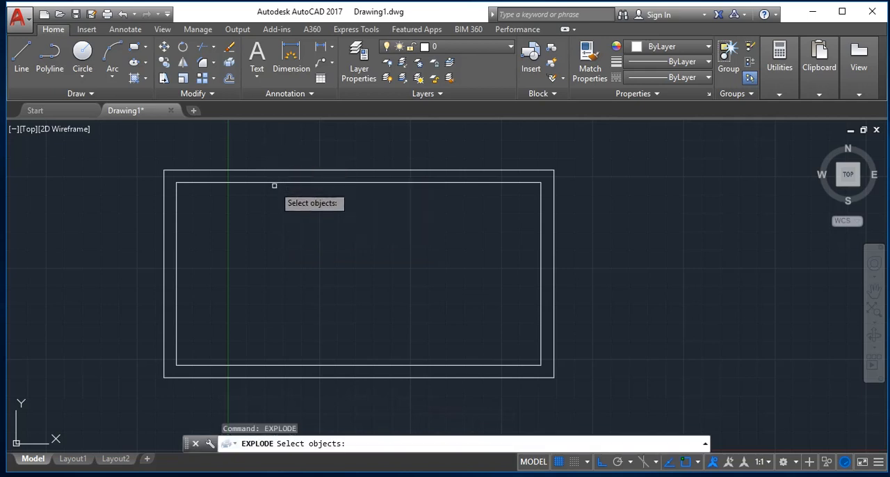
{"action": "left_click", "coordinate": [273, 186]}
{"action": "left_click", "coordinate": [266, 175]}
{"action": "key", "text": "Return"}
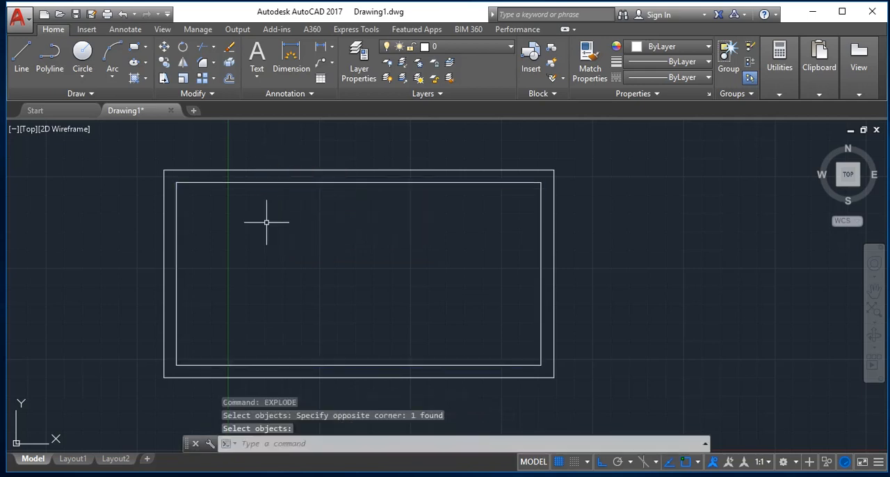
{"action": "key", "text": "Escape"}
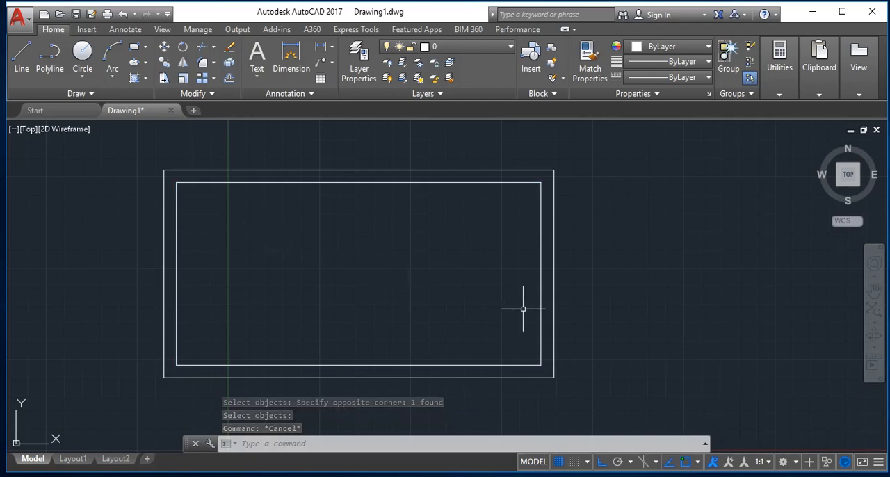
Offset the inner rectangle's right side 1 unit leftward into the room.
{"action": "type", "text": "o"}
{"action": "key", "text": "Return"}
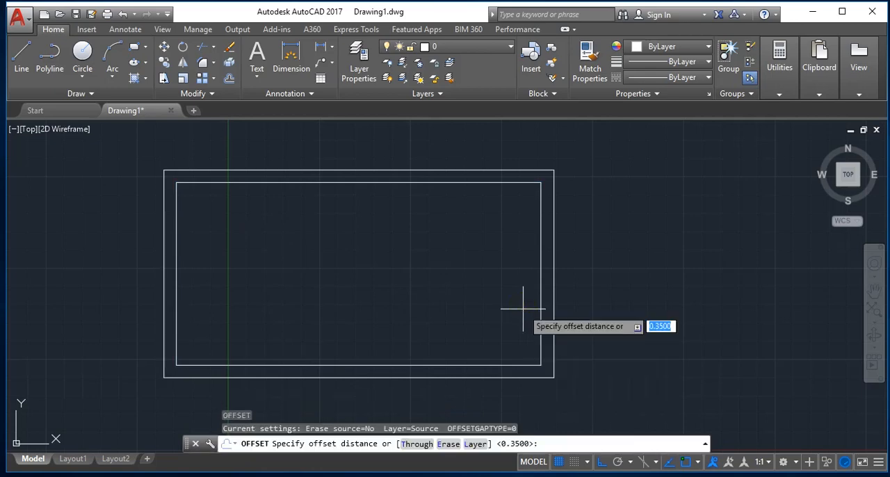
{"action": "type", "text": "1"}
{"action": "key", "text": "Return"}
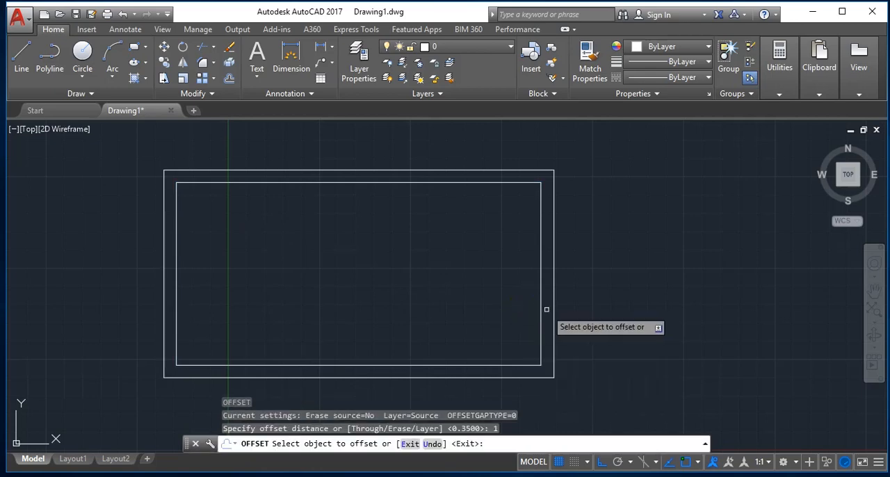
{"action": "left_click", "coordinate": [541, 308]}
{"action": "left_click", "coordinate": [446, 310]}
{"action": "key", "text": "Return"}
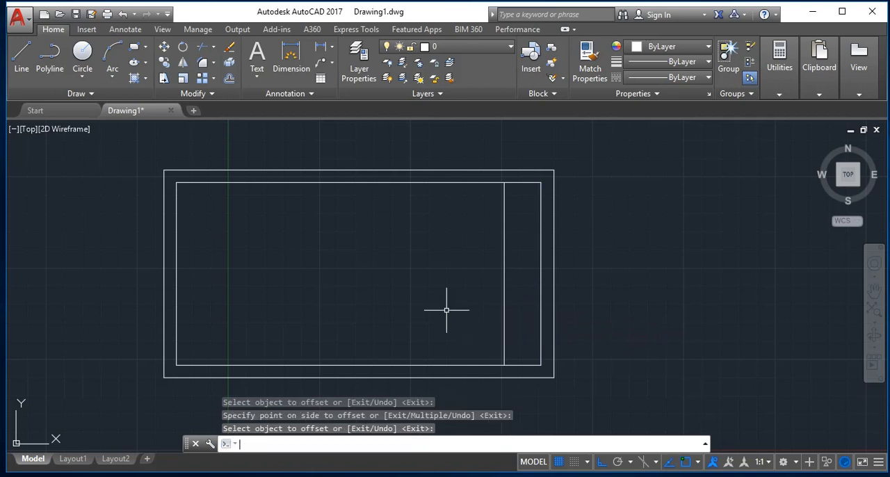
Offset the new vertical line inside the room 2.5 units leftward.
{"action": "key", "text": "Return"}
{"action": "type", "text": "2.5"}
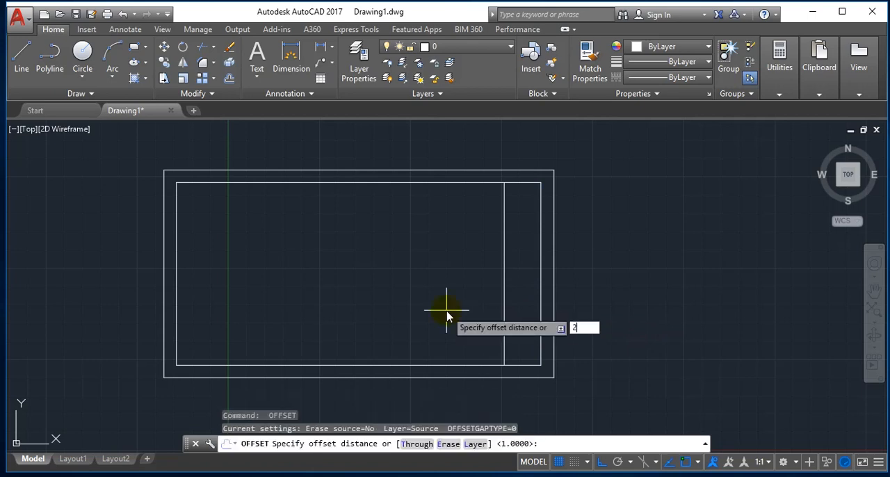
{"action": "key", "text": "Return"}
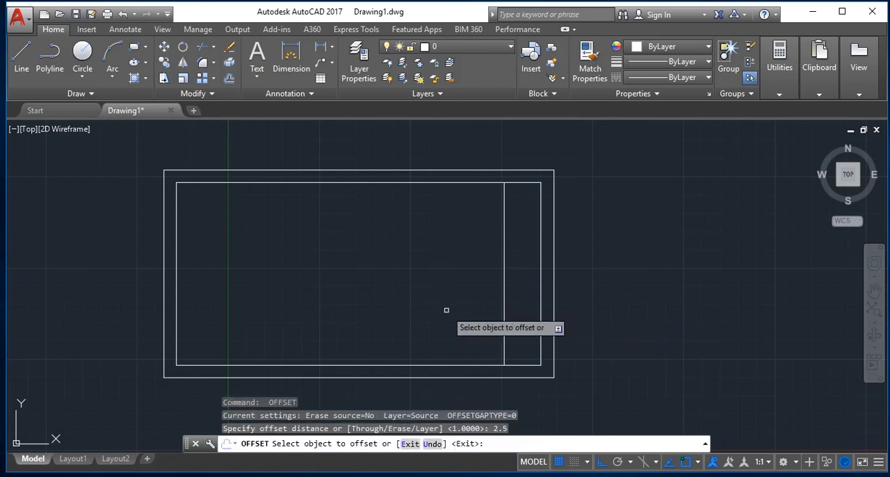
{"action": "left_click", "coordinate": [504, 321]}
{"action": "left_click", "coordinate": [386, 328]}
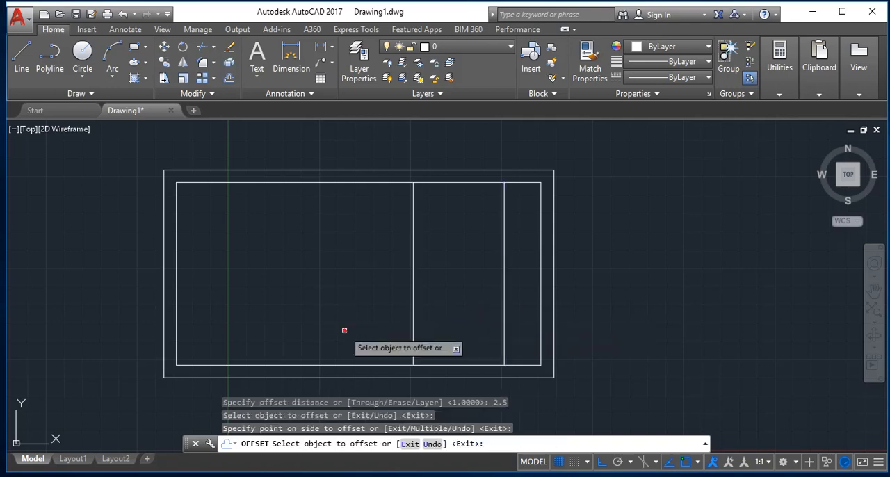
{"action": "key", "text": "Return"}
{"action": "key", "text": "Return"}
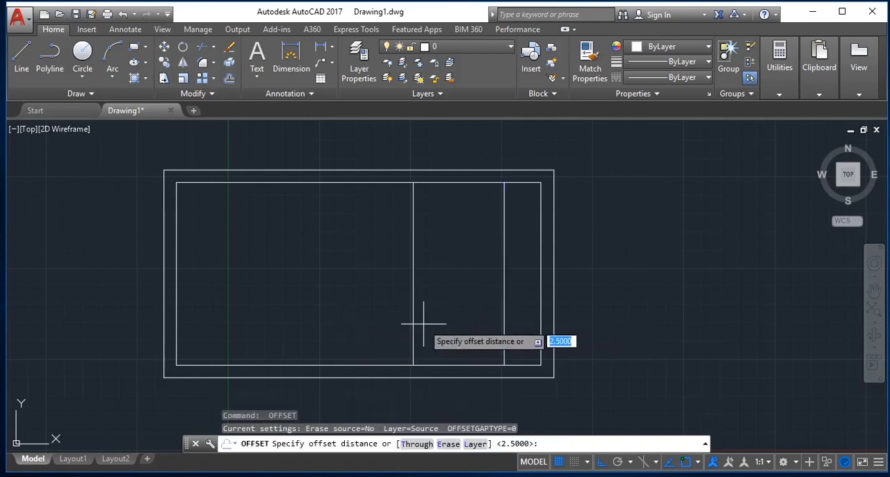
Offset the leftmost interior vertical line 1 unit leftward to add a third interior line.
{"action": "type", "text": "1"}
{"action": "key", "text": "Return"}
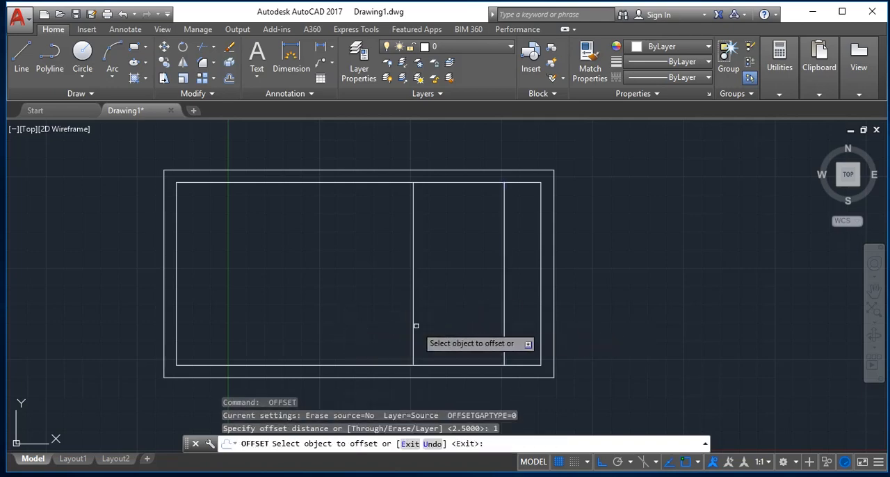
{"action": "left_click", "coordinate": [414, 326]}
{"action": "left_click", "coordinate": [329, 330]}
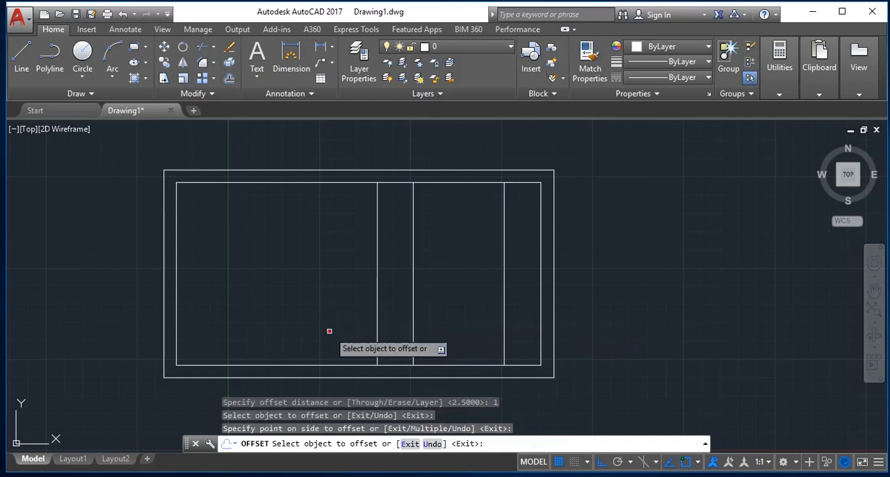
{"action": "key", "text": "Return"}
{"action": "key", "text": "Return"}
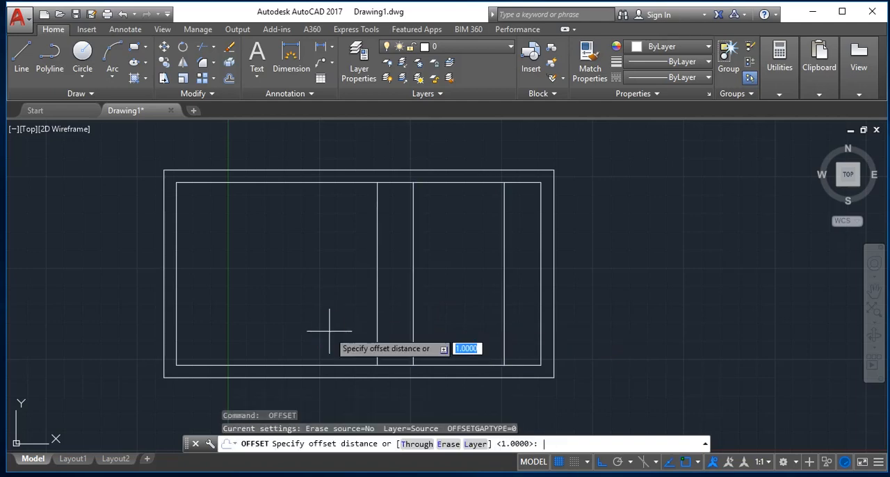
Offset the third interior vertical line 2.5 units leftward to add a fourth one.
{"action": "type", "text": "2.5"}
{"action": "key", "text": "Return"}
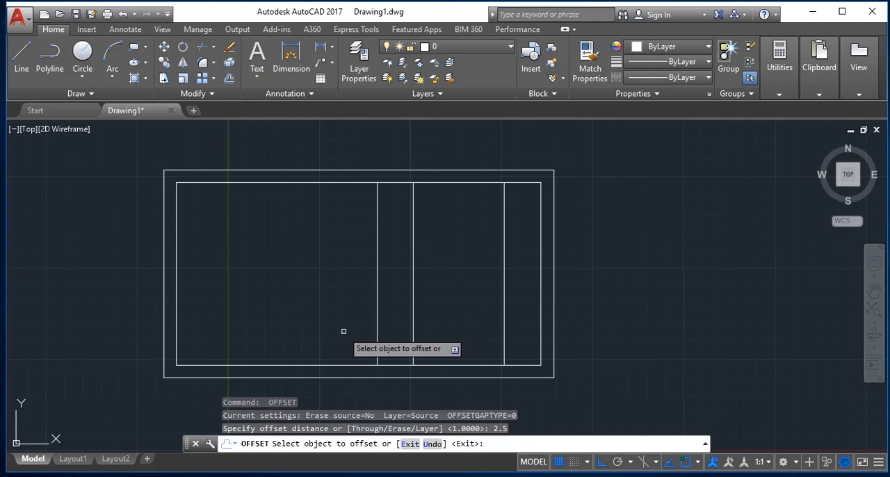
{"action": "left_click", "coordinate": [377, 324]}
{"action": "left_click", "coordinate": [237, 318]}
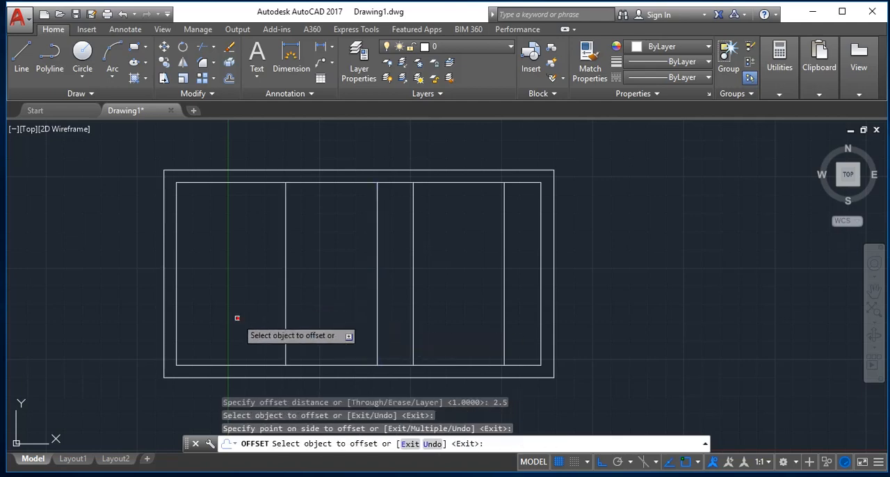
{"action": "key", "text": "Escape"}
{"action": "type", "text": "ext"}
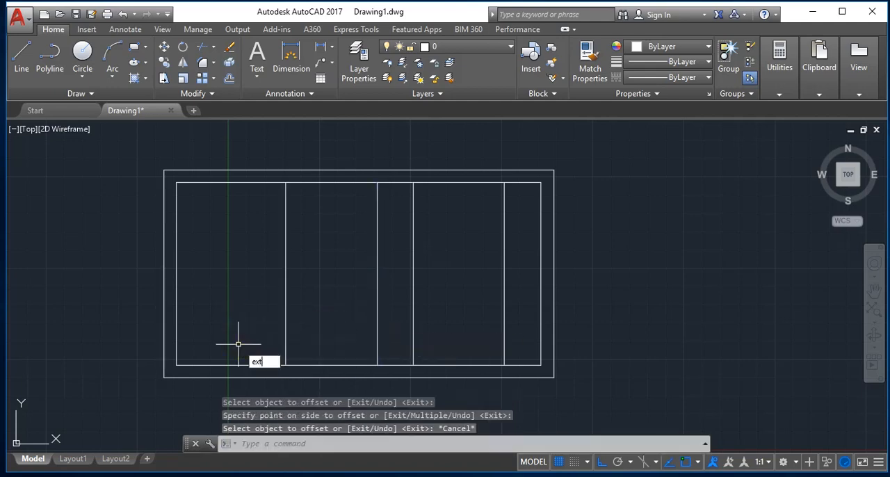
{"action": "key", "text": "Return"}
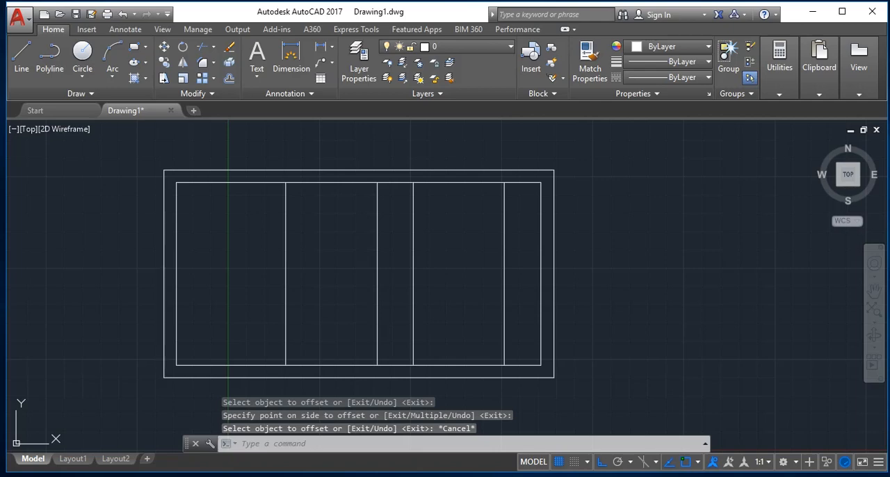
{"action": "key", "text": "Escape"}
{"action": "key", "text": "Return"}
{"action": "type", "text": "ex"}
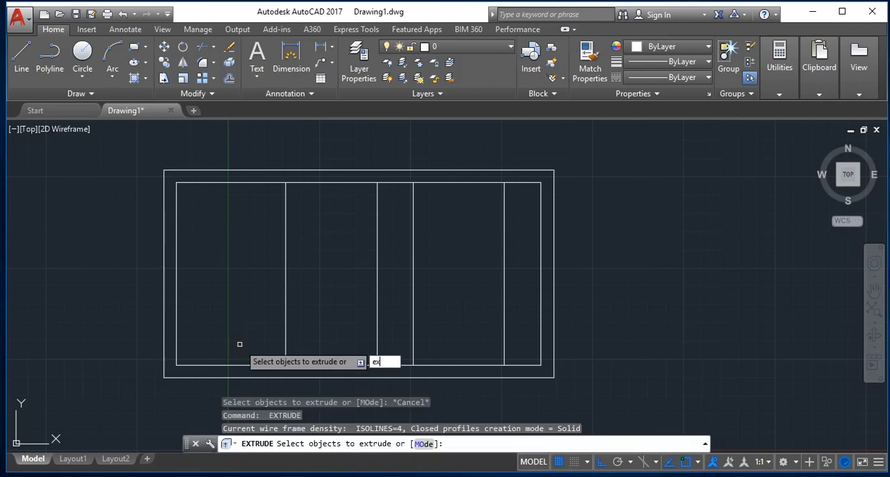
{"action": "key", "text": "Return"}
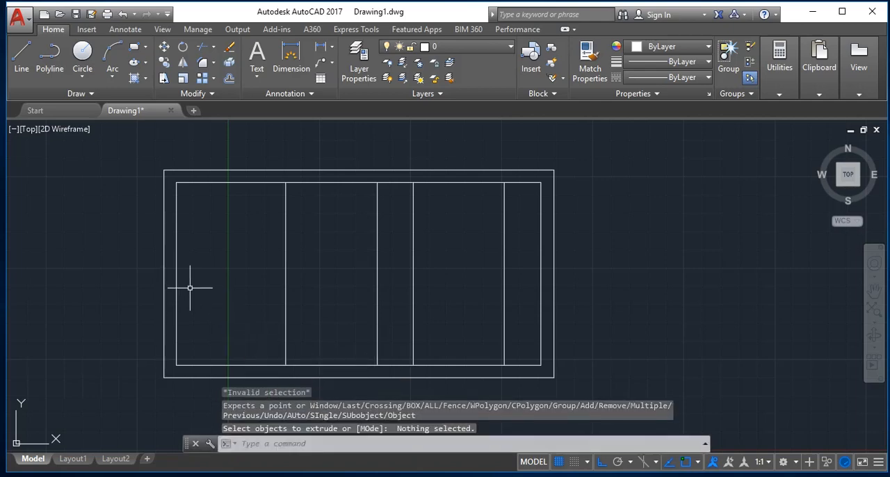
{"action": "key", "text": "Escape"}
Extend the four interior vertical lines down to the outer rectangle's lower edge, using all objects as boundaries.
{"action": "type", "text": "EX"}
{"action": "key", "text": "Return"}
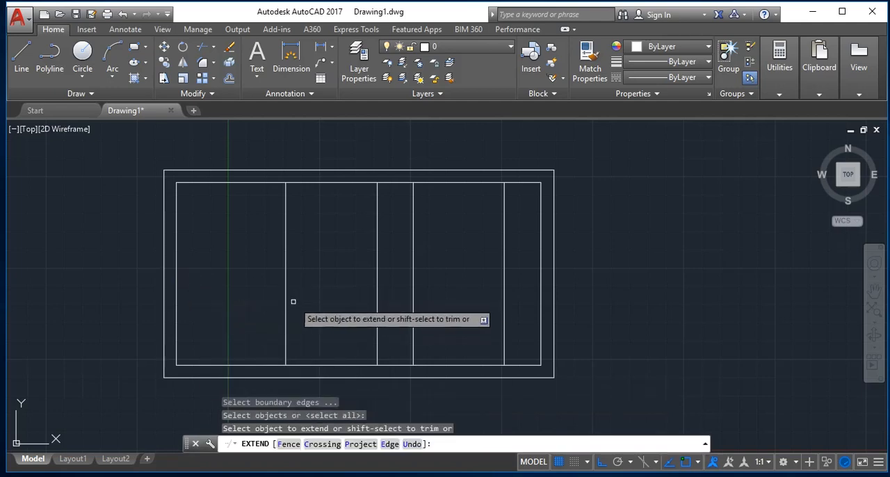
{"action": "left_click", "coordinate": [285, 303]}
{"action": "left_click", "coordinate": [327, 318]}
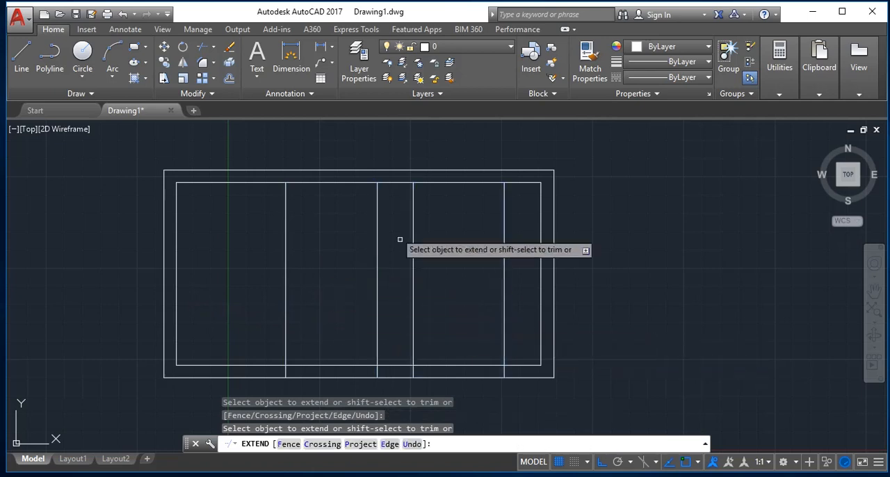
{"action": "key", "text": "Escape"}
Trim the four vertical lines inside the room, leaving only their short pieces within the lower wall.
{"action": "type", "text": "tr"}
{"action": "key", "text": "Return"}
{"action": "key", "text": "Return"}
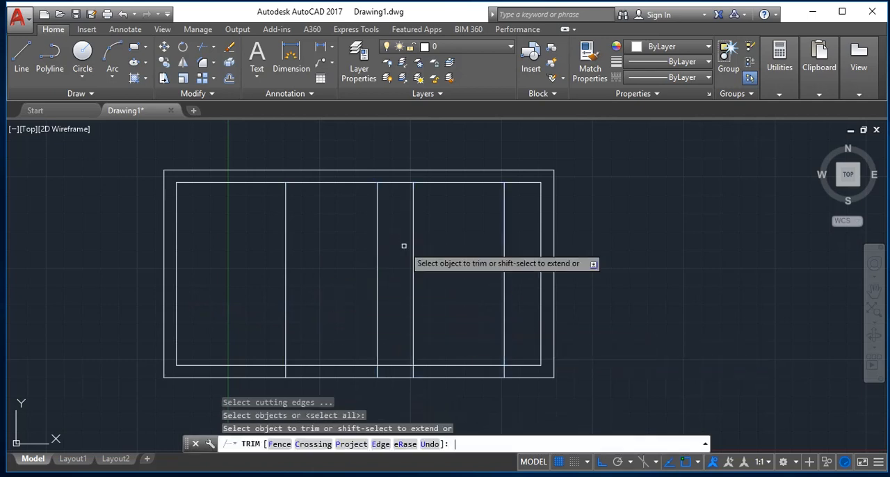
{"action": "left_click", "coordinate": [519, 297]}
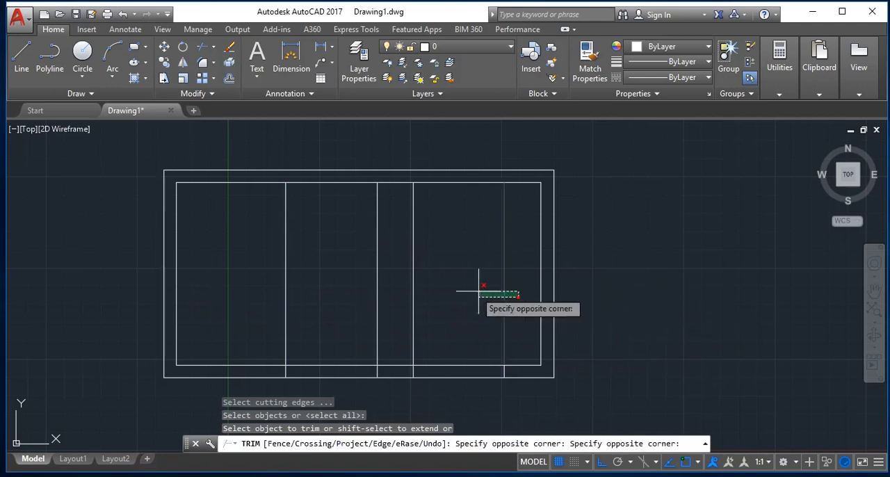
{"action": "left_click", "coordinate": [234, 282]}
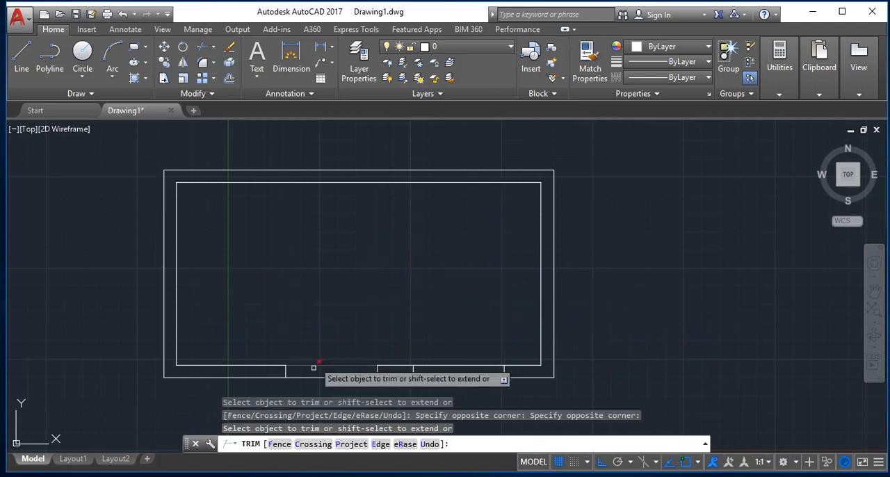
Trim both lower wall lines between the vertical end pieces to cut two 2.5-unit-wide openings.
{"action": "left_click", "coordinate": [315, 389]}
{"action": "left_click", "coordinate": [312, 359]}
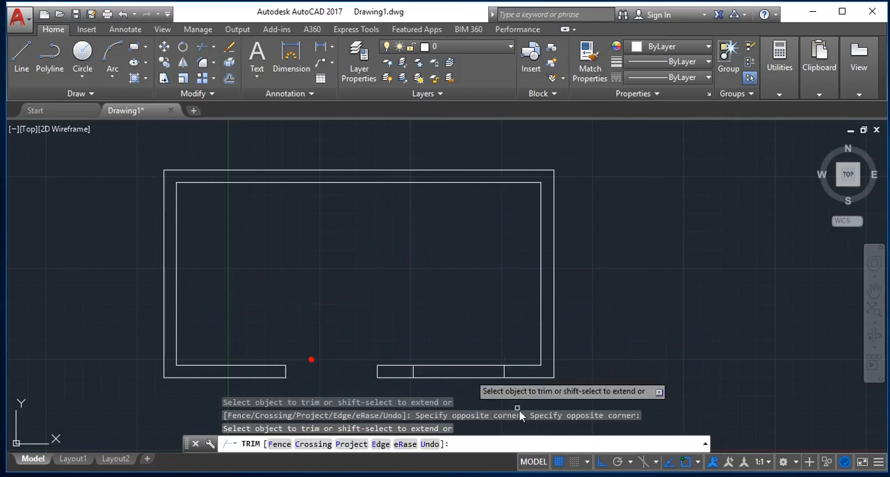
{"action": "left_click", "coordinate": [471, 389]}
{"action": "left_click", "coordinate": [454, 356]}
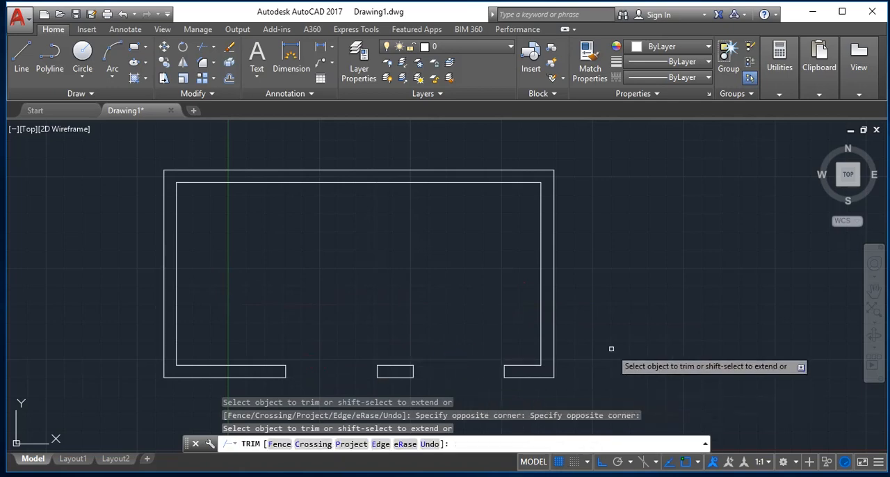
{"action": "key", "text": "Escape"}
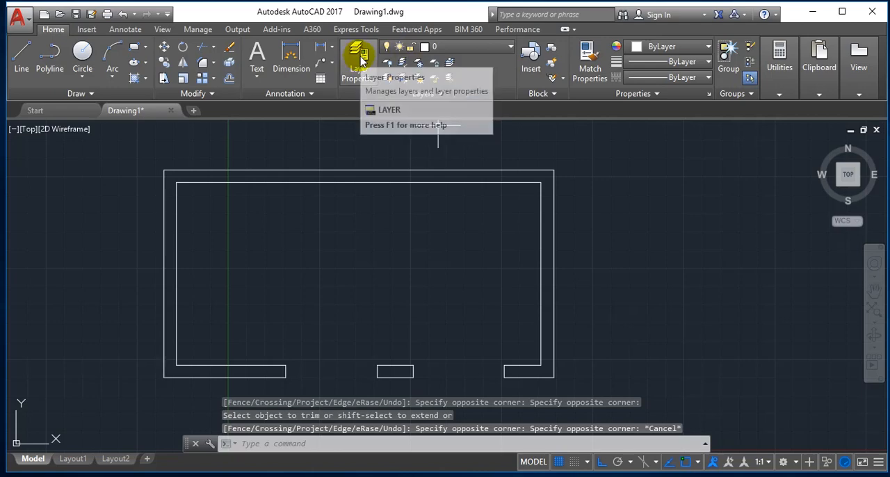
Create two new layers, Layer1 and Layer2, in the drawing's layer list.
{"action": "left_click", "coordinate": [360, 61]}
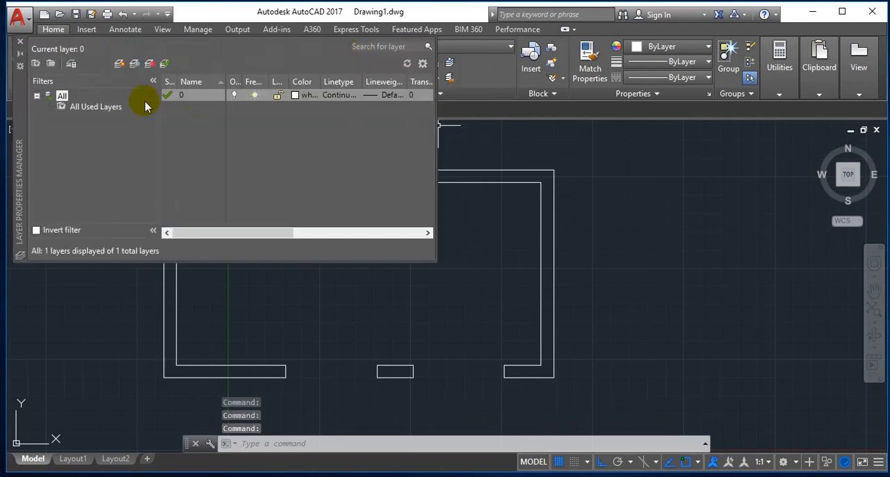
{"action": "left_click", "coordinate": [121, 64]}
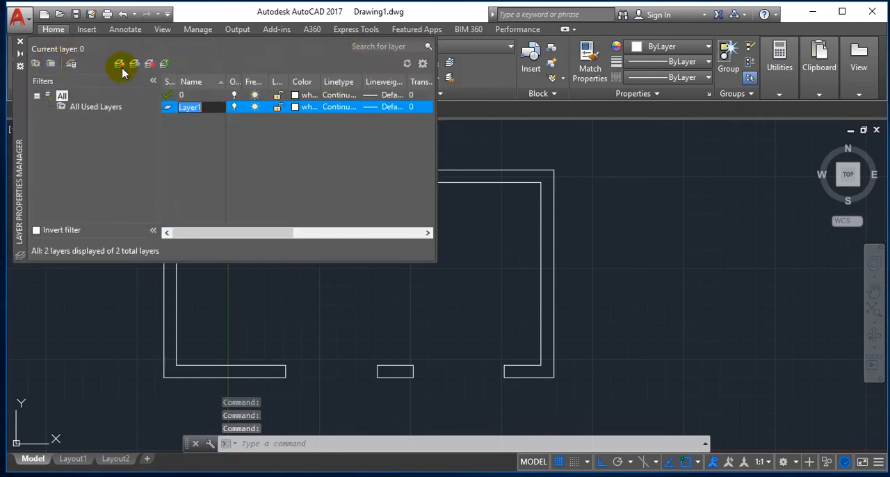
{"action": "left_click", "coordinate": [120, 64]}
{"action": "double_click", "coordinate": [189, 108]}
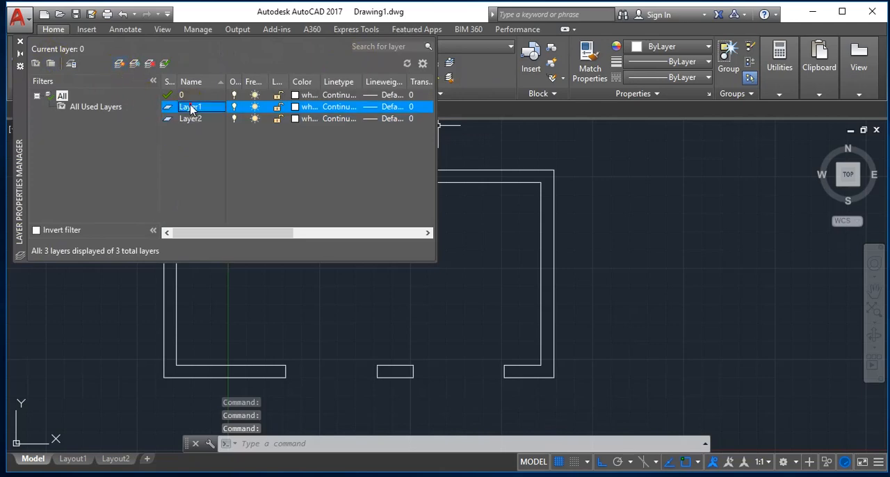
Assign index colour 31 to Layer1 and index colour 137 to Layer2.
{"action": "left_click", "coordinate": [297, 108]}
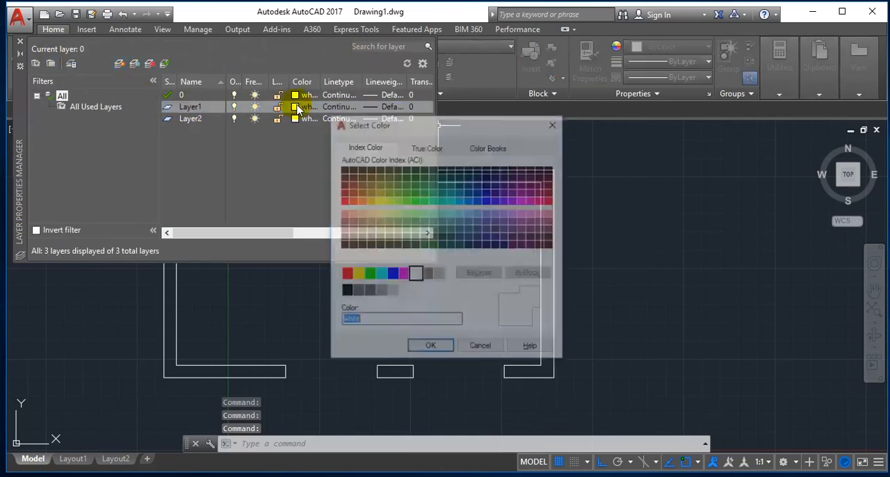
{"action": "left_click", "coordinate": [361, 213]}
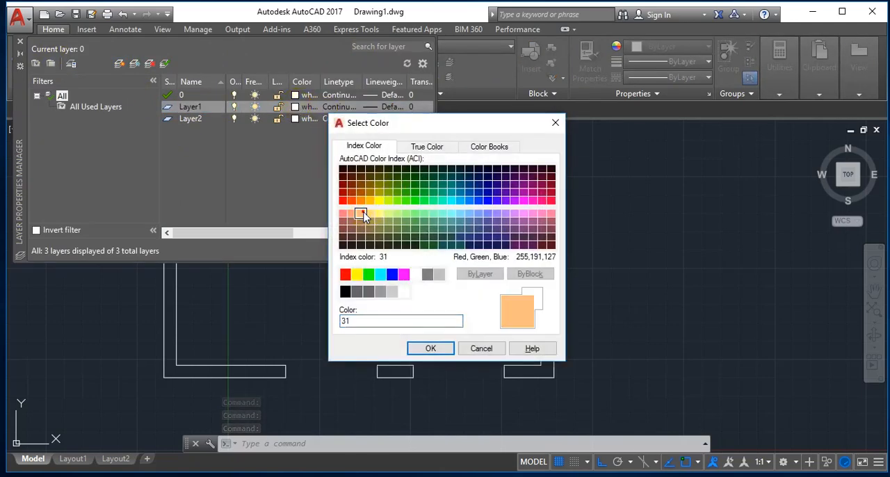
{"action": "left_click", "coordinate": [441, 349]}
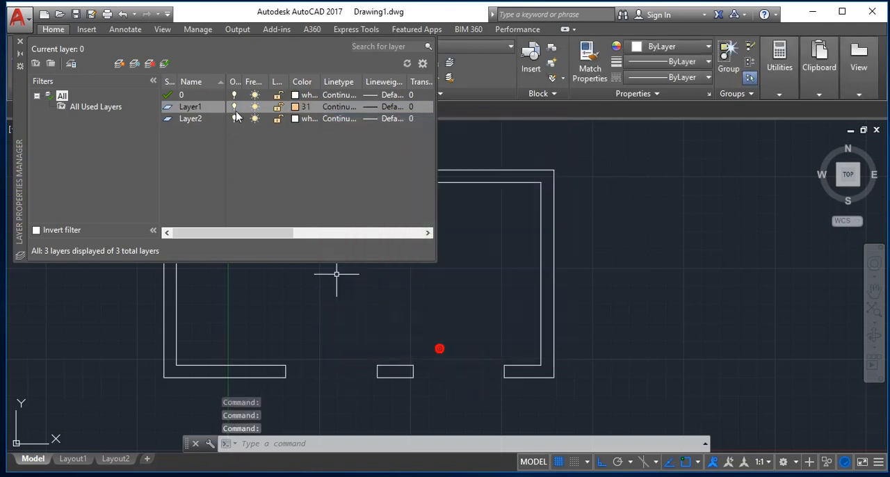
{"action": "left_click", "coordinate": [294, 119]}
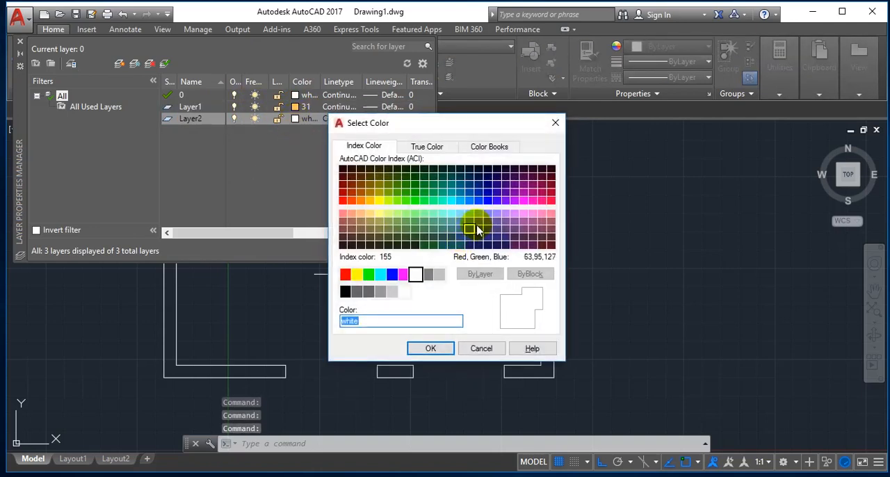
{"action": "left_click", "coordinate": [452, 237]}
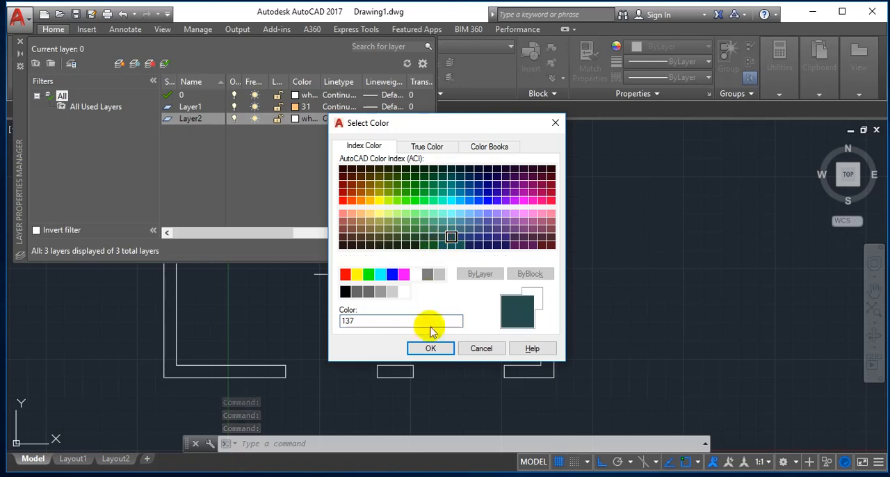
{"action": "left_click", "coordinate": [431, 348]}
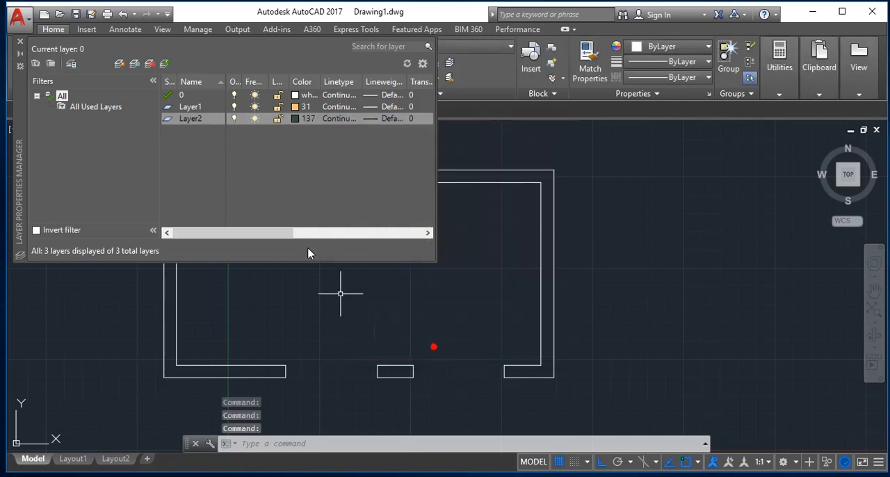
{"action": "left_click", "coordinate": [19, 42]}
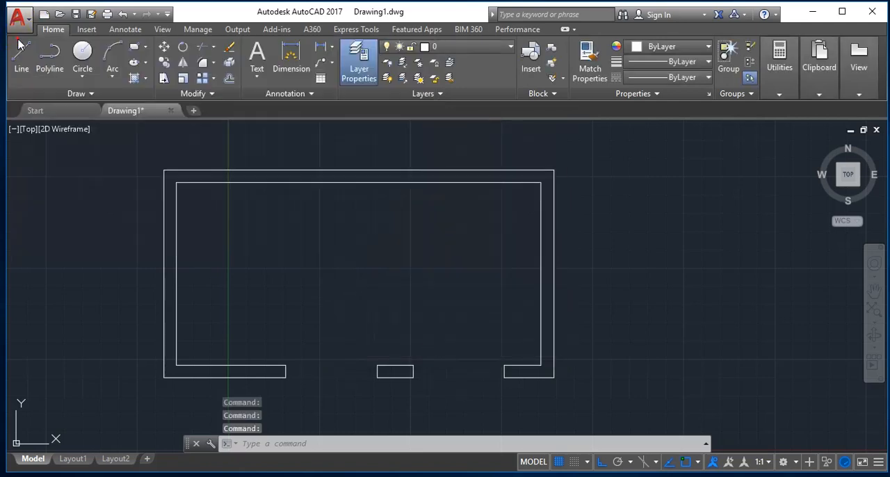
Make Layer1 current and create polyline boundaries inside the main wall outline and the small pier between the openings.
{"action": "left_click", "coordinate": [441, 50]}
{"action": "left_click", "coordinate": [445, 80]}
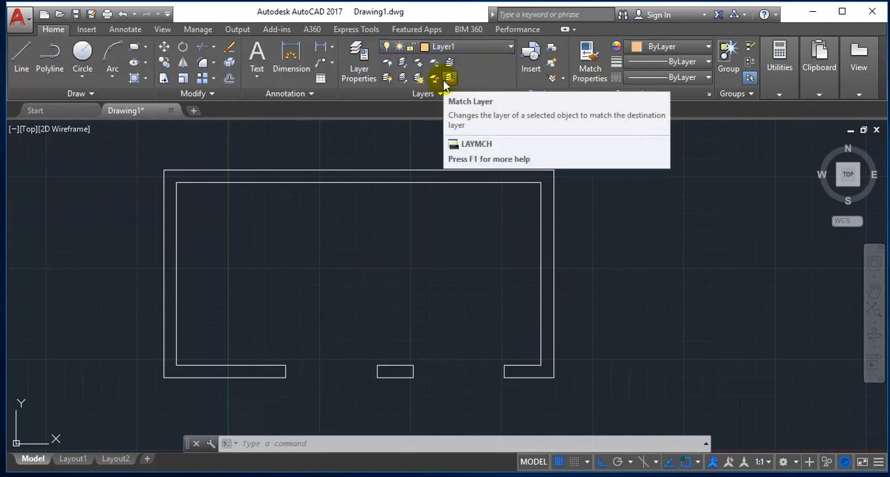
{"action": "key", "text": "Escape"}
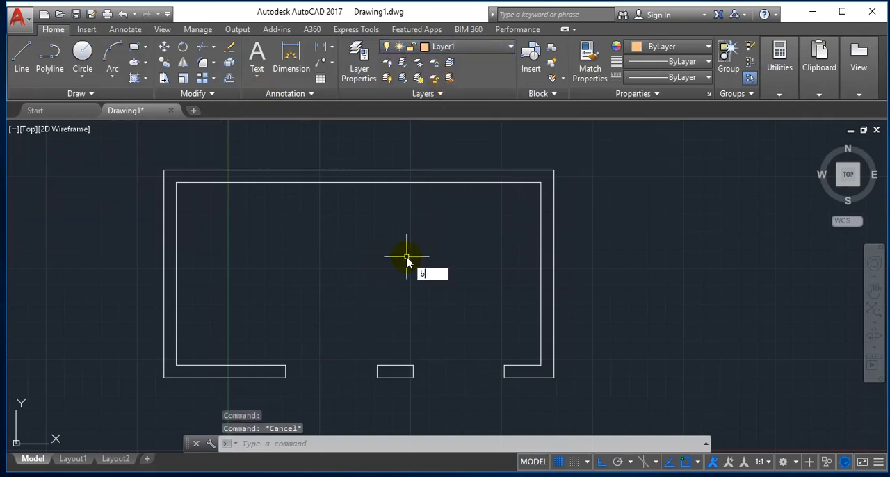
{"action": "type", "text": "bo"}
{"action": "key", "text": "Return"}
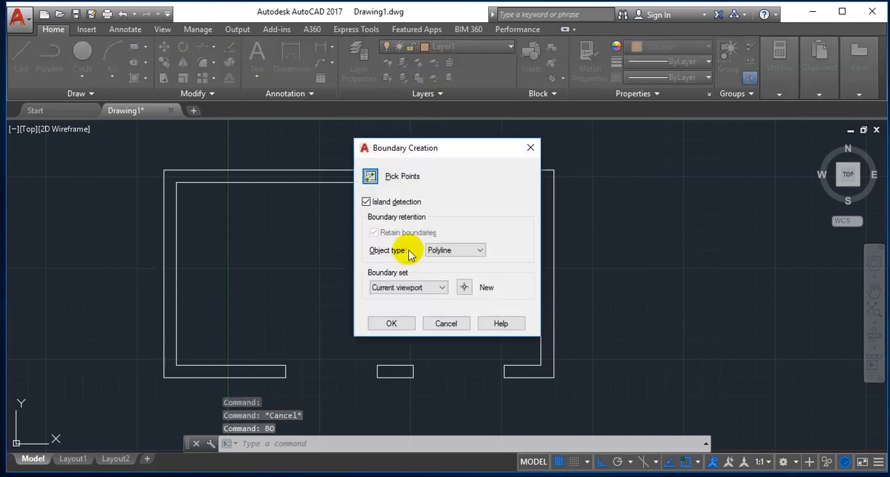
{"action": "left_click", "coordinate": [373, 176]}
{"action": "left_click", "coordinate": [365, 208]}
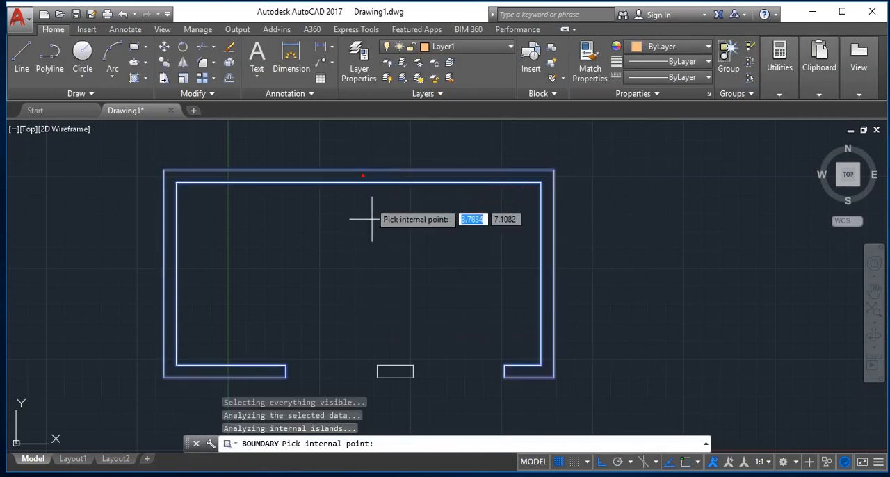
{"action": "key", "text": "Return"}
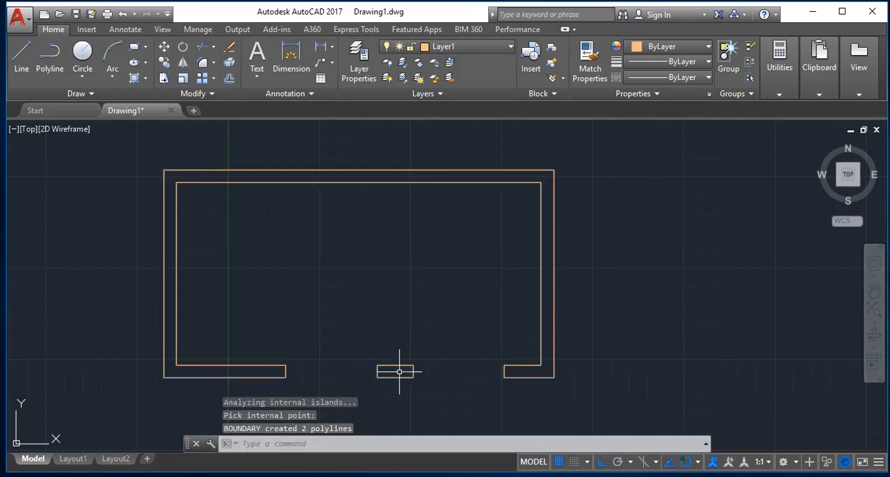
Turn off layer 0, keeping Layer1's colour as it is.
{"action": "left_click", "coordinate": [466, 47]}
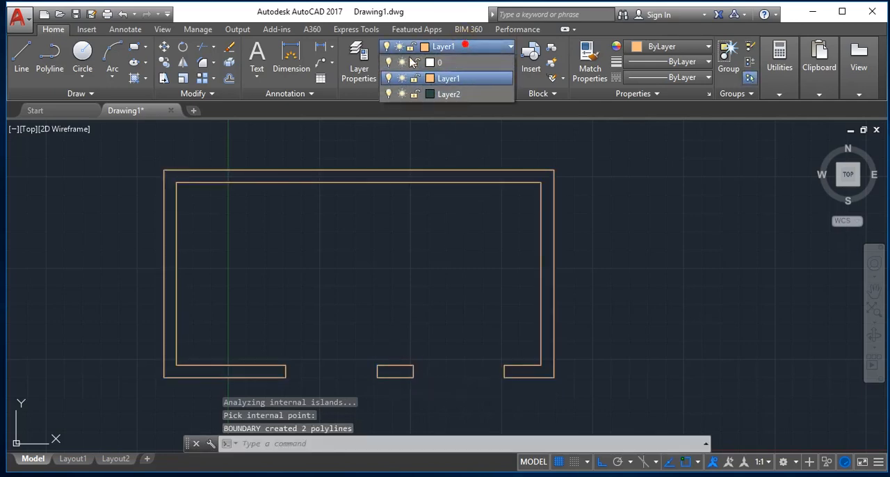
{"action": "left_click", "coordinate": [388, 63]}
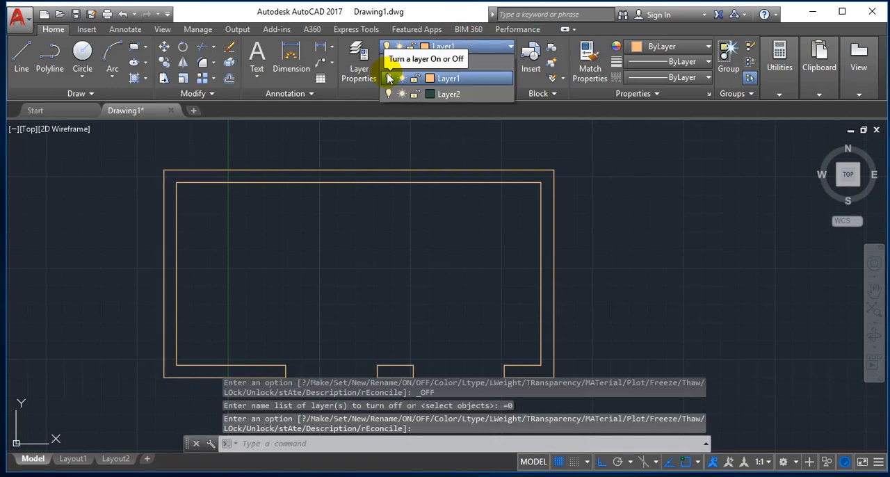
{"action": "left_click", "coordinate": [429, 78]}
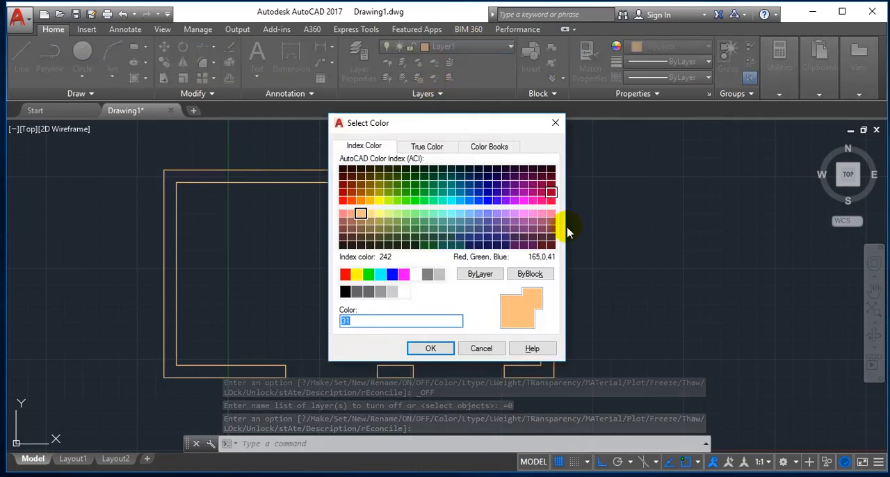
{"action": "left_click", "coordinate": [555, 122]}
Extrude the main wall boundary and the small pier boundary to a height of 3.
{"action": "type", "text": "e"}
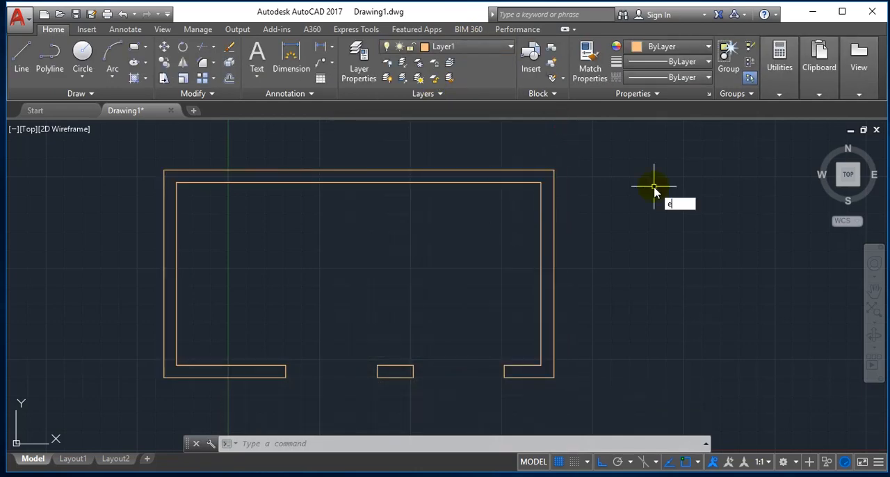
{"action": "type", "text": "t"}
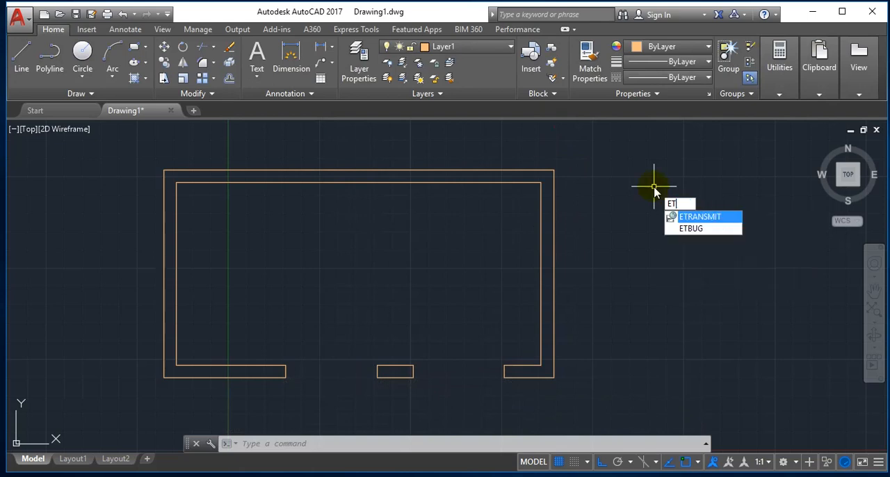
{"action": "type", "text": "XT"}
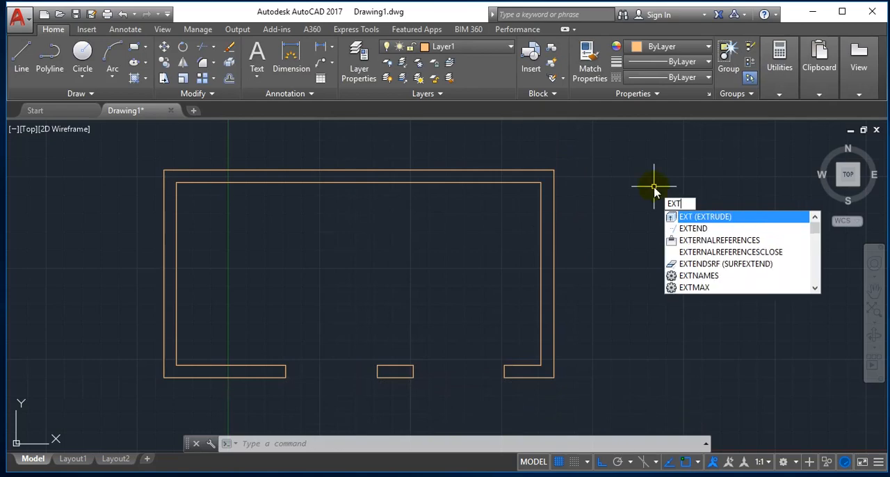
{"action": "key", "text": "Return"}
{"action": "left_click_drag", "start_coordinate": [654, 185], "coordinate": [653, 187]}
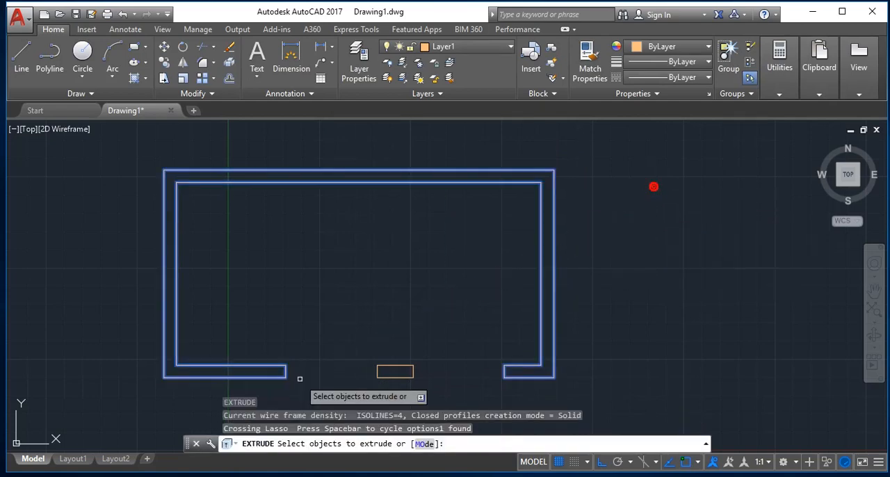
{"action": "left_click", "coordinate": [417, 387]}
{"action": "left_click", "coordinate": [328, 326]}
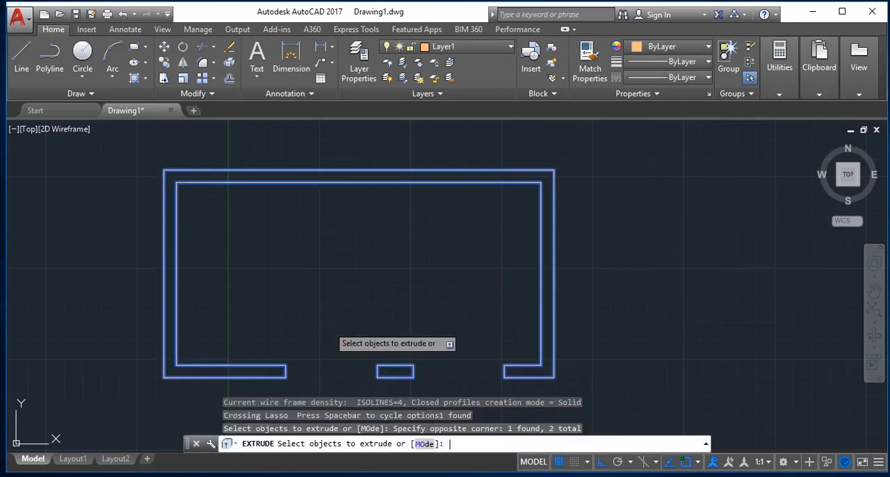
{"action": "key", "text": "Return"}
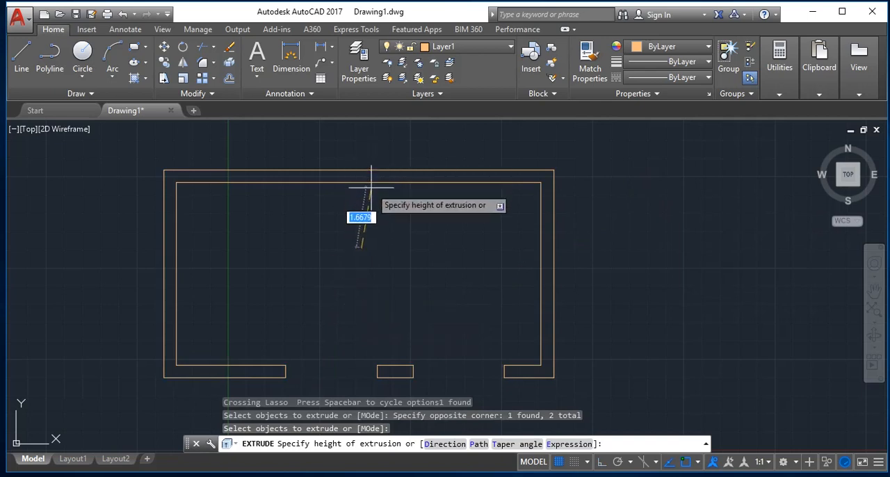
{"action": "type", "text": "3"}
{"action": "key", "text": "Return"}
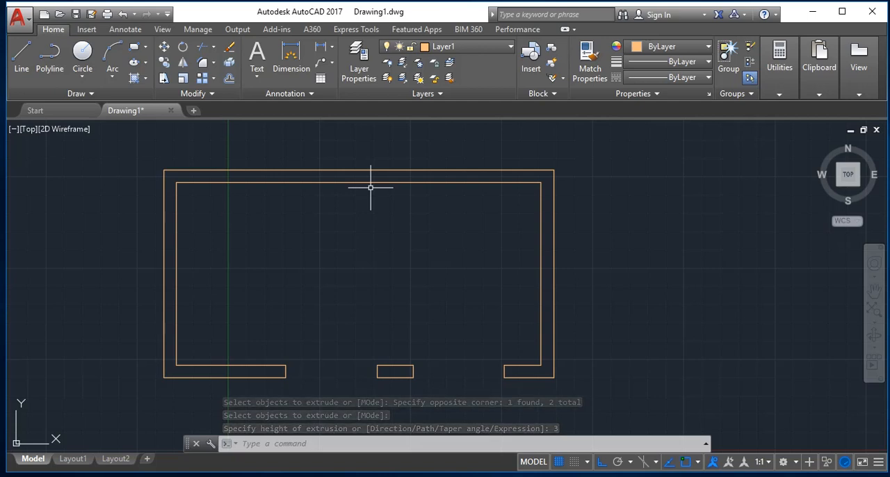
{"action": "key", "text": "Escape"}
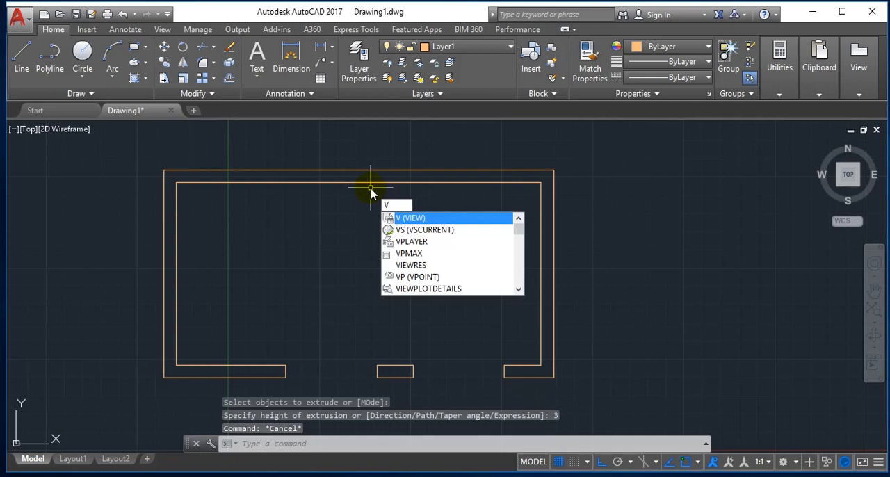
Switch to the SW Isometric preset view and shade the walls with the flat-with-edges visual style.
{"action": "key", "text": "Escape"}
{"action": "type", "text": "v"}
{"action": "key", "text": "Return"}
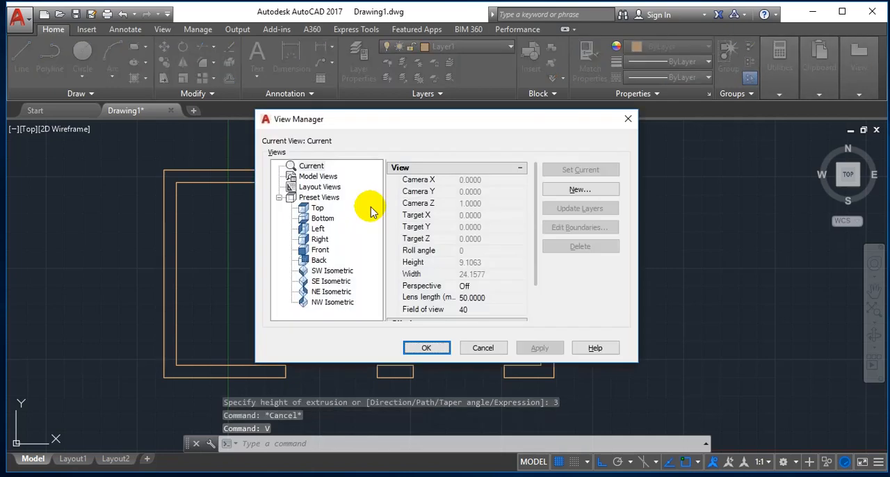
{"action": "left_click", "coordinate": [331, 270]}
{"action": "left_click", "coordinate": [577, 169]}
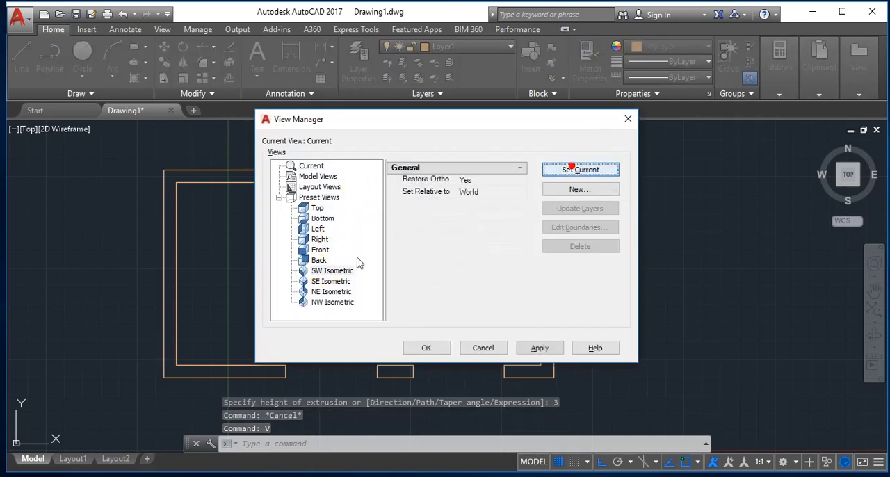
{"action": "left_click", "coordinate": [422, 347]}
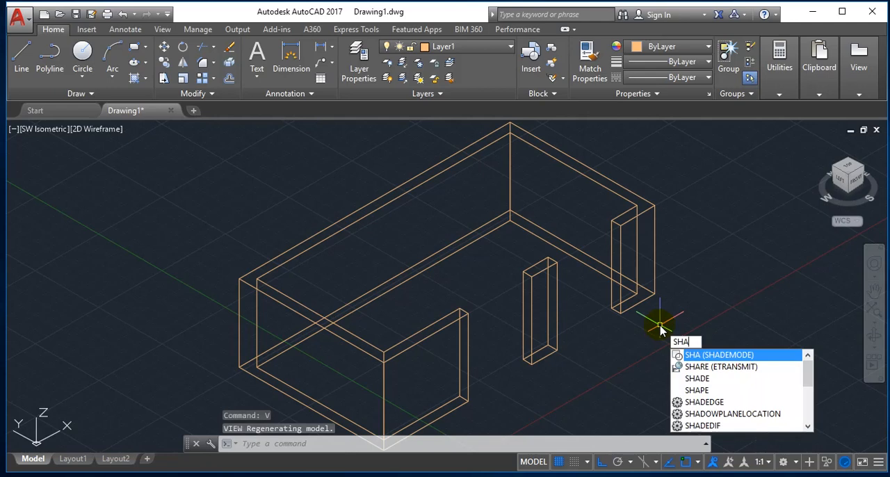
{"action": "type", "text": "DE"}
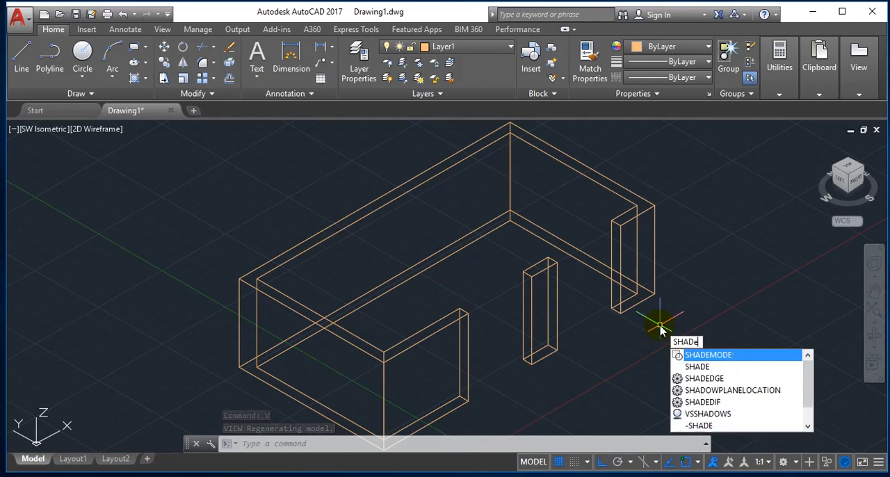
{"action": "key", "text": "Return"}
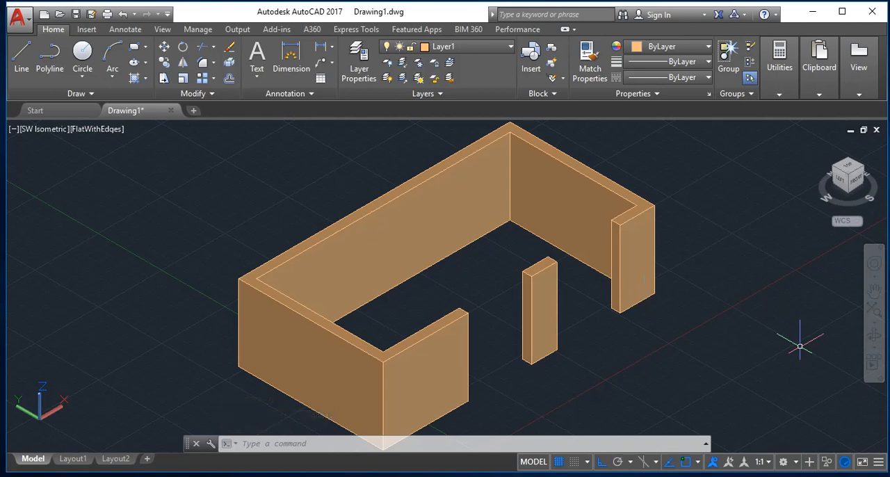
Set the preset Top view as the current view of the shaded model.
{"action": "key", "text": "Return"}
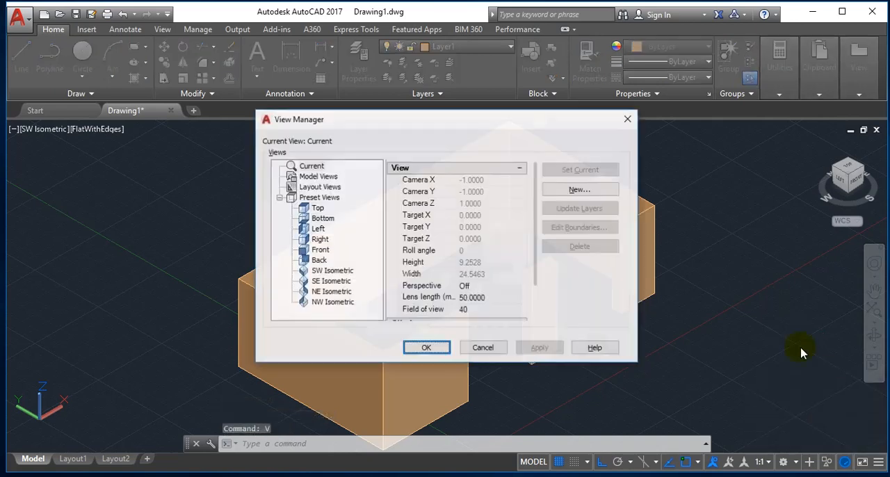
{"action": "left_click", "coordinate": [317, 209]}
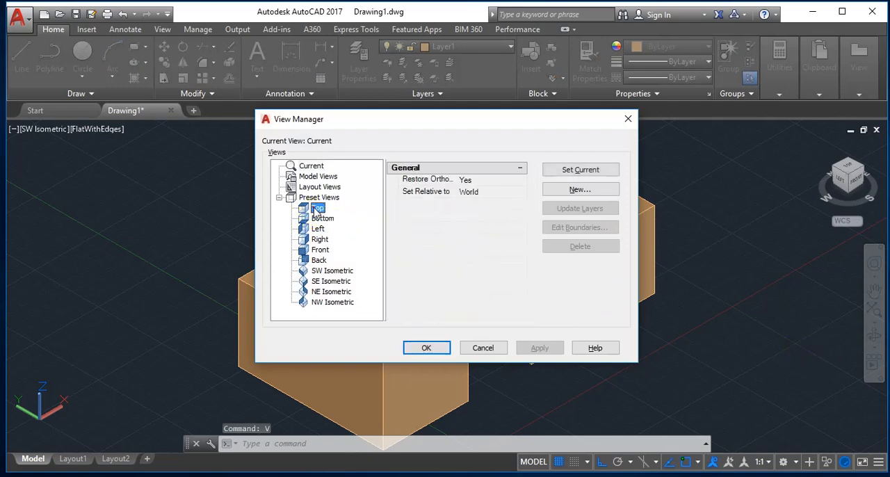
{"action": "left_click", "coordinate": [581, 169]}
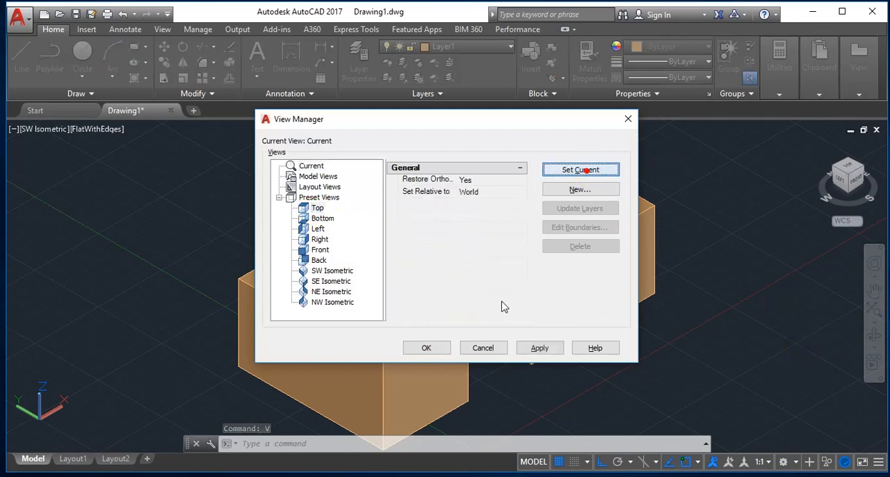
{"action": "left_click", "coordinate": [424, 344]}
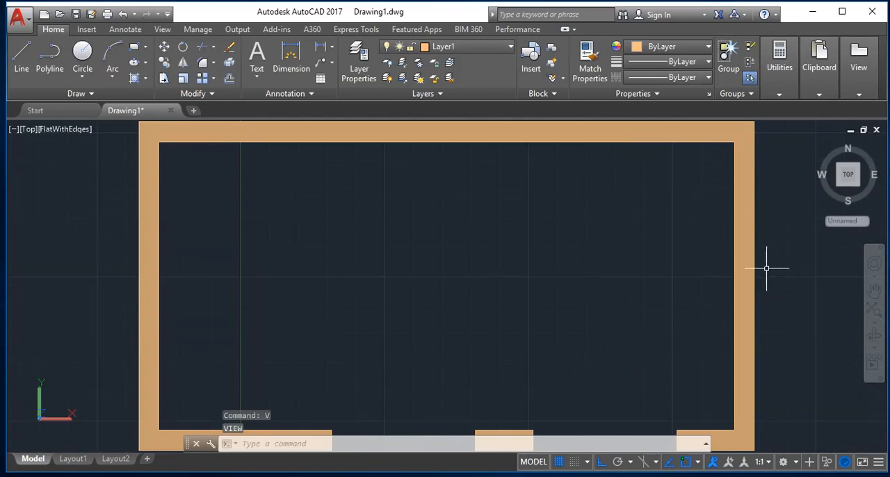
Make Layer2 the current layer.
{"action": "scroll", "coordinate": [766, 268], "scroll_direction": "down", "scroll_amount": 1}
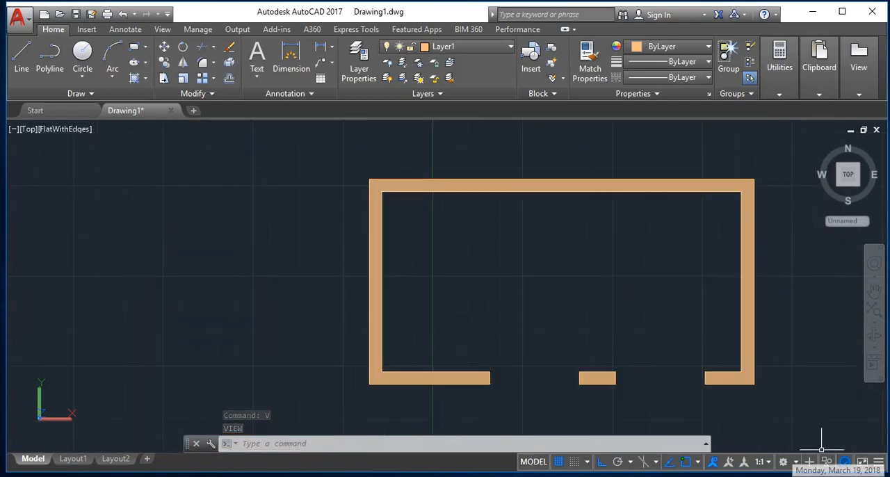
{"action": "left_click", "coordinate": [455, 46]}
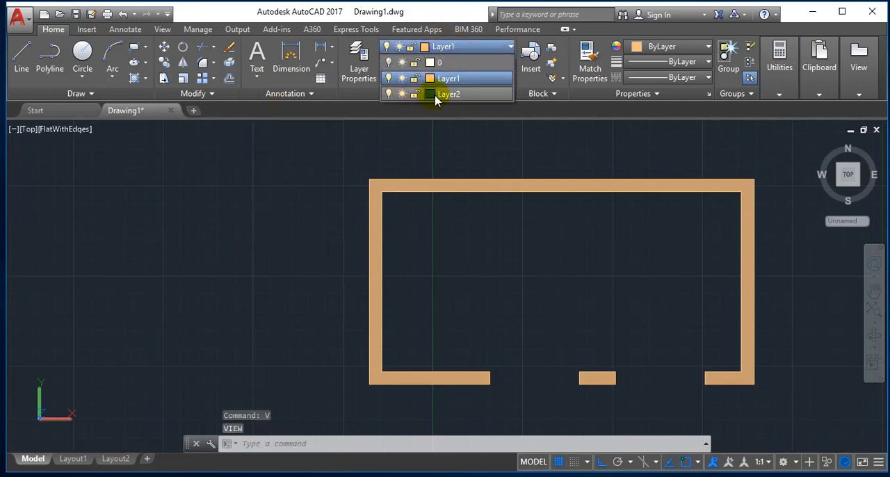
{"action": "left_click", "coordinate": [442, 95]}
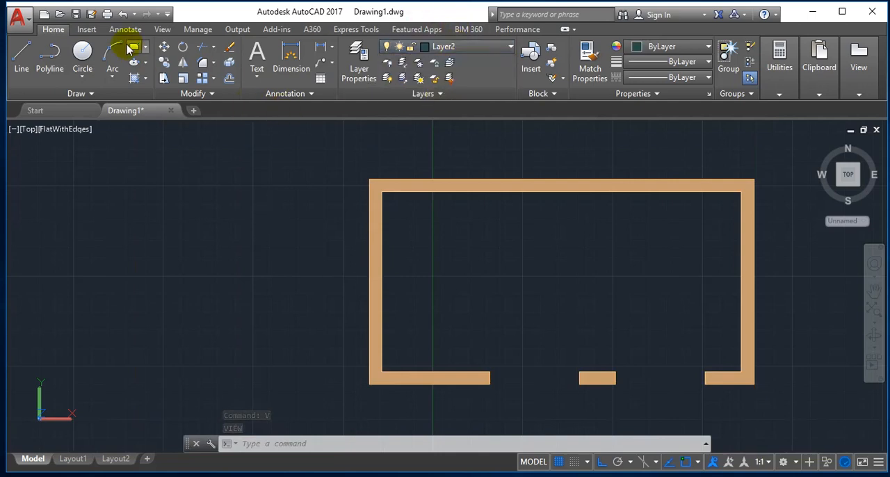
Trace the outer wall outline with a polyline through its four outside corners, ending at the start corner.
{"action": "left_click", "coordinate": [45, 69]}
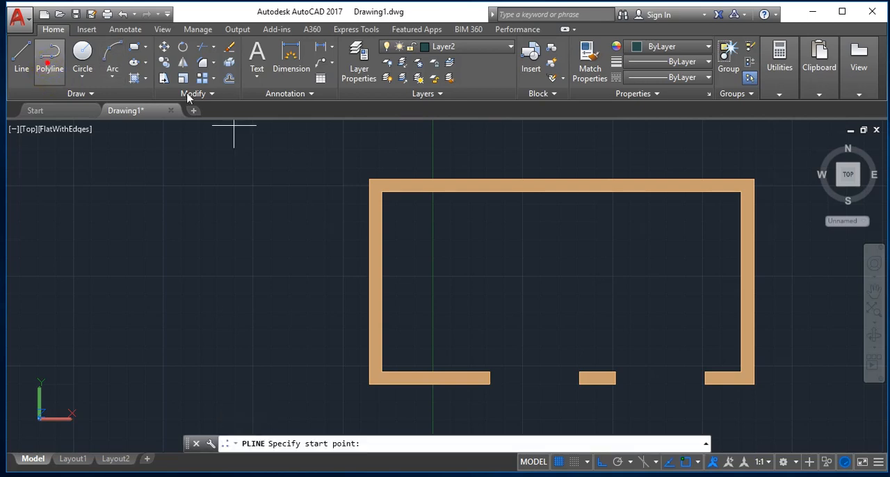
{"action": "left_click", "coordinate": [368, 180]}
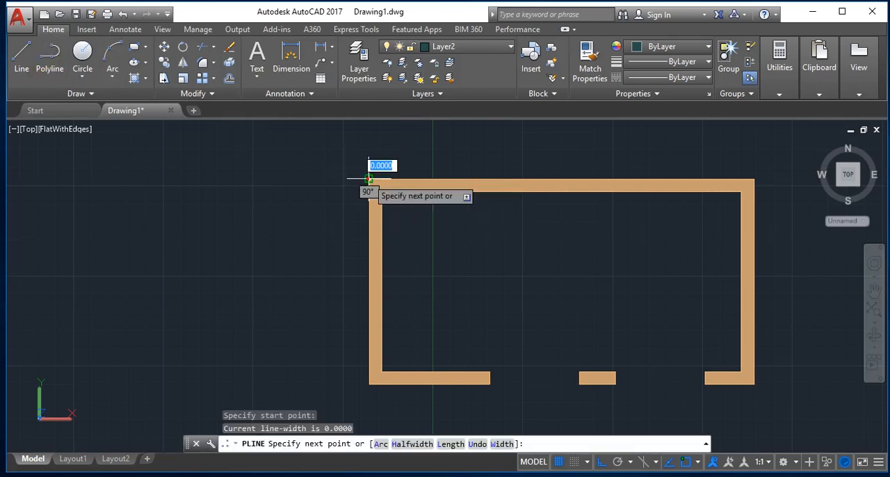
{"action": "left_click", "coordinate": [755, 180]}
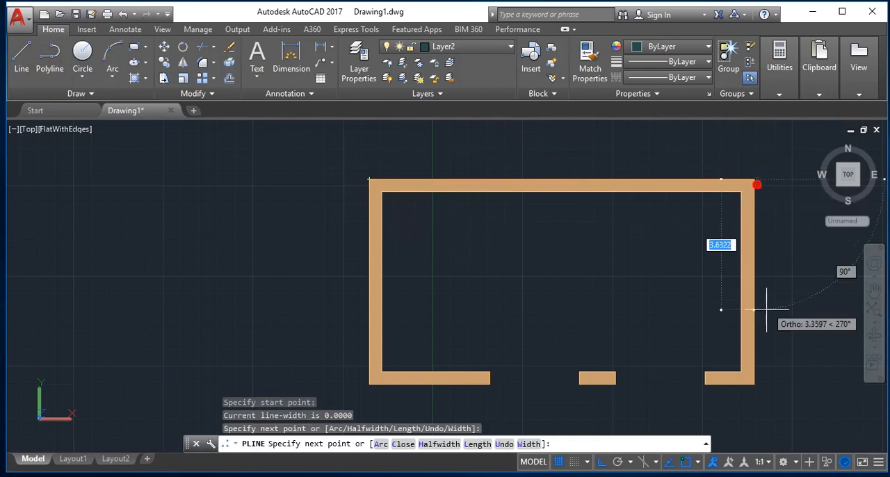
{"action": "left_click", "coordinate": [753, 381]}
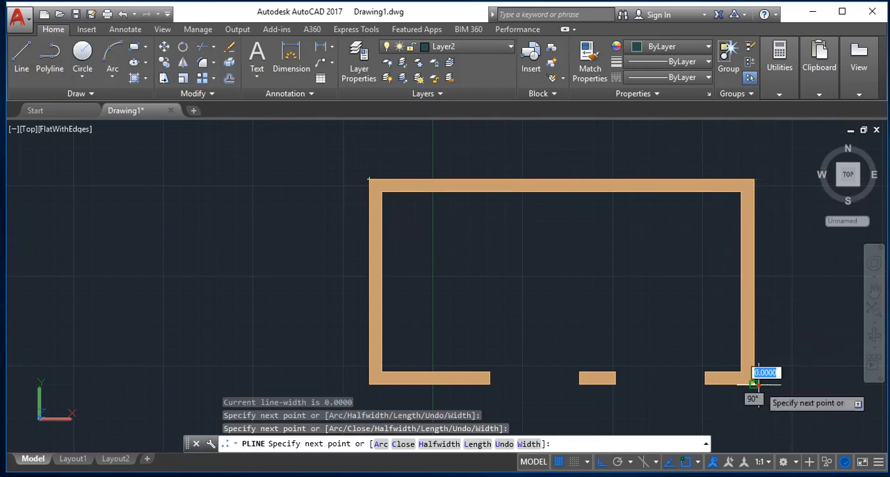
{"action": "left_click", "coordinate": [369, 382]}
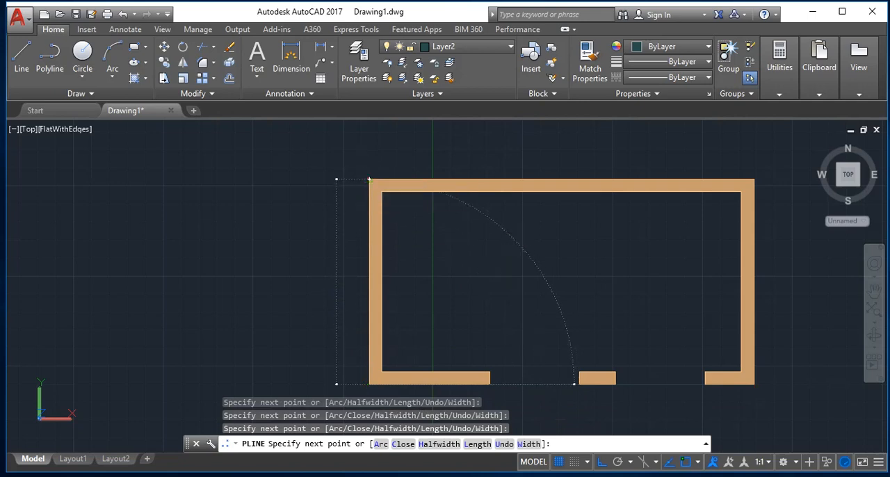
{"action": "left_click", "coordinate": [369, 179]}
{"action": "key", "text": "Return"}
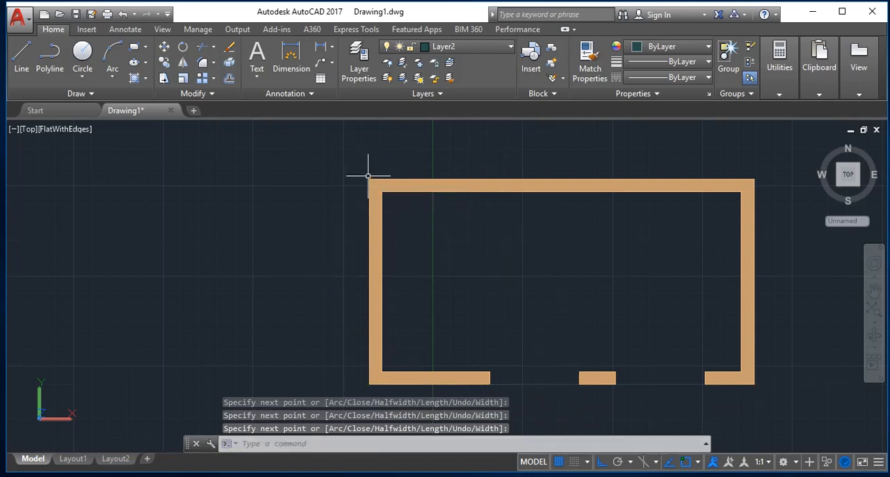
Turn off Layer1 so that only the outline on Layer2 is displayed.
{"action": "left_click", "coordinate": [481, 46]}
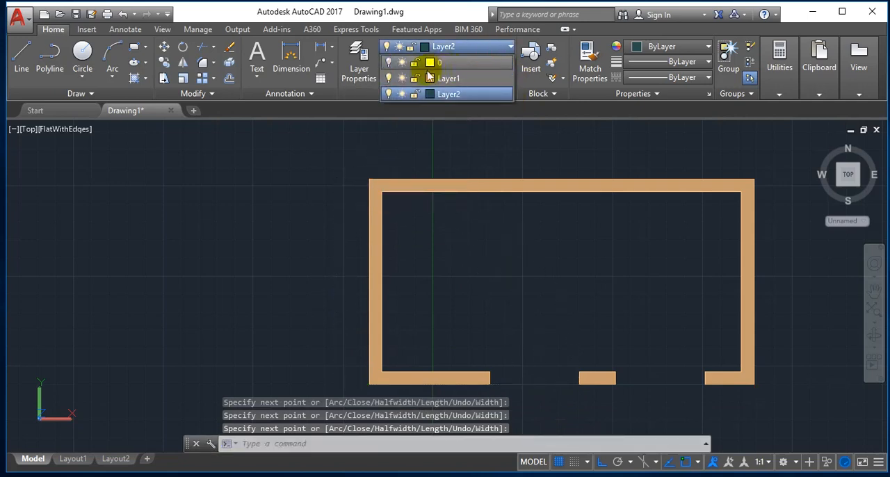
{"action": "left_click", "coordinate": [389, 78]}
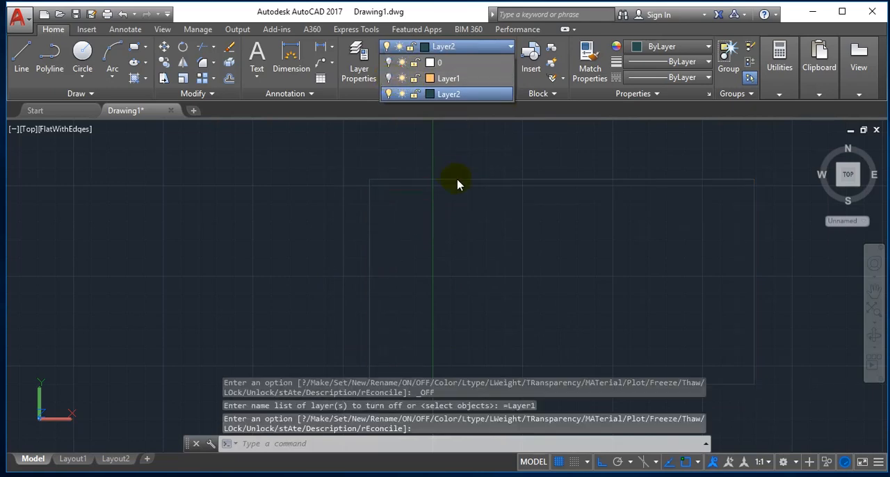
{"action": "left_click", "coordinate": [542, 195]}
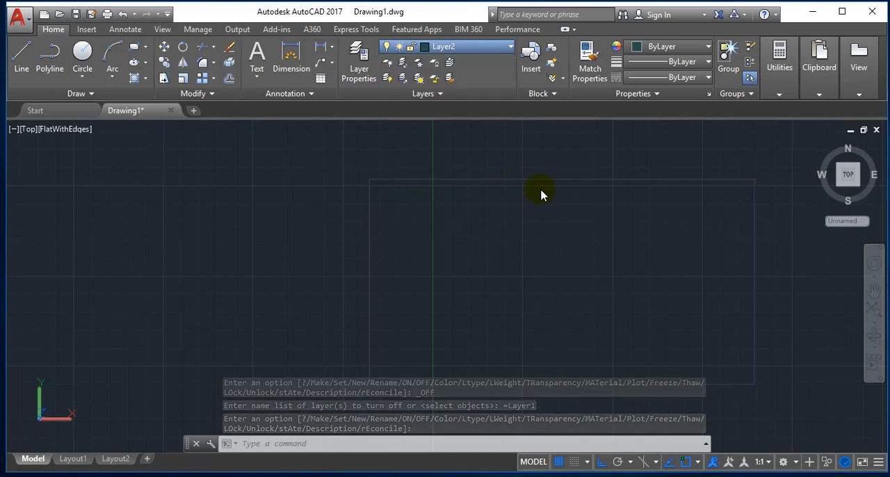
Create a polyline boundary from a point inside the traced outline.
{"action": "type", "text": "BO"}
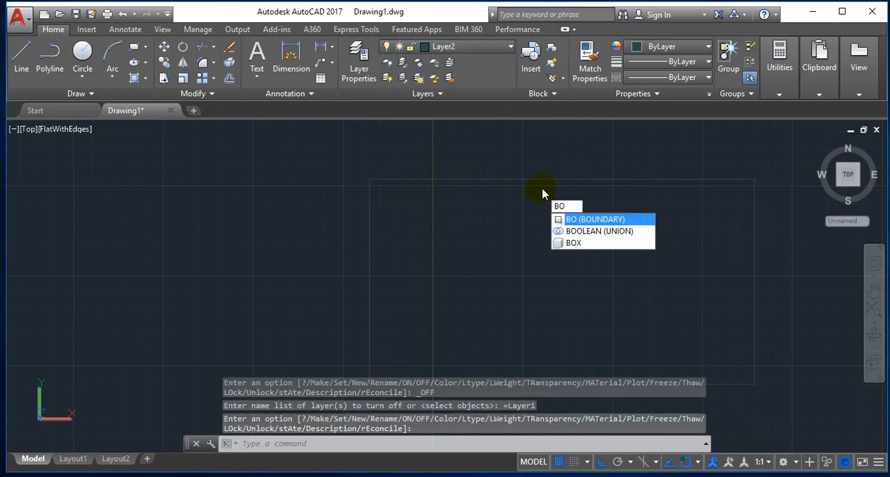
{"action": "key", "text": "Return"}
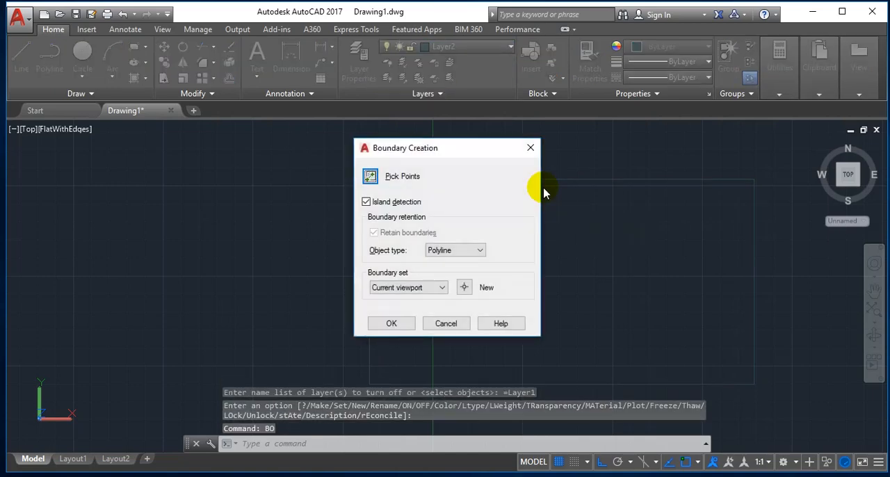
{"action": "key", "text": "Return"}
{"action": "left_click", "coordinate": [545, 215]}
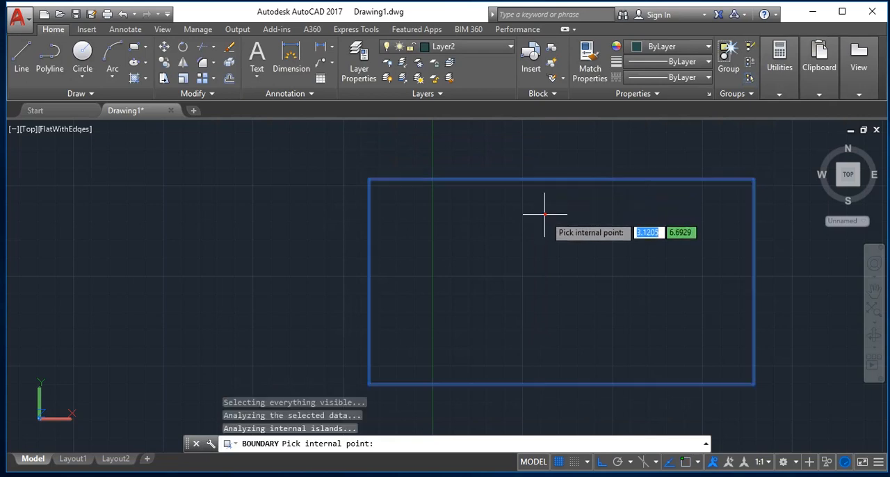
{"action": "key", "text": "Return"}
Extrude the rectangular floor boundary to a height of .15.
{"action": "type", "text": "ex"}
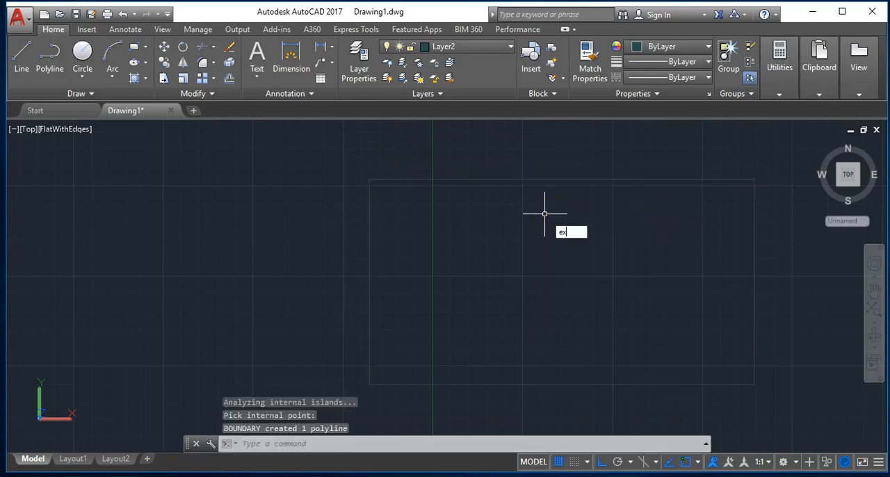
{"action": "type", "text": "t"}
{"action": "key", "text": "Return"}
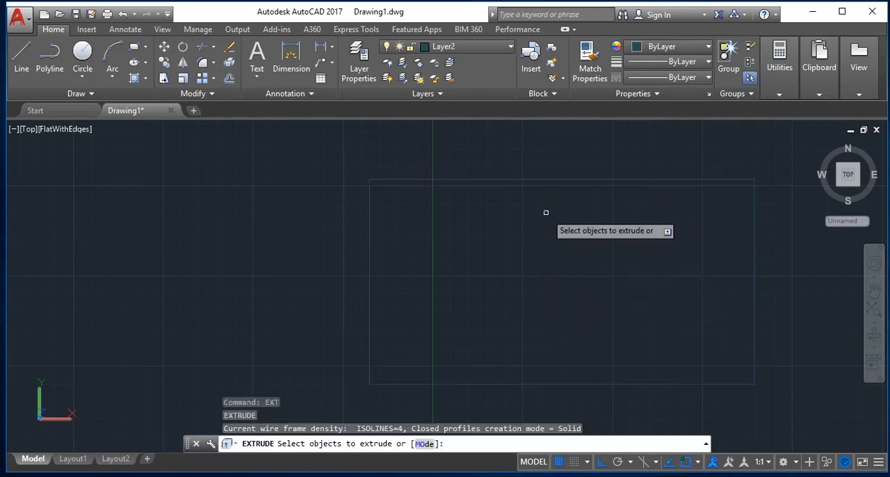
{"action": "left_click", "coordinate": [492, 178]}
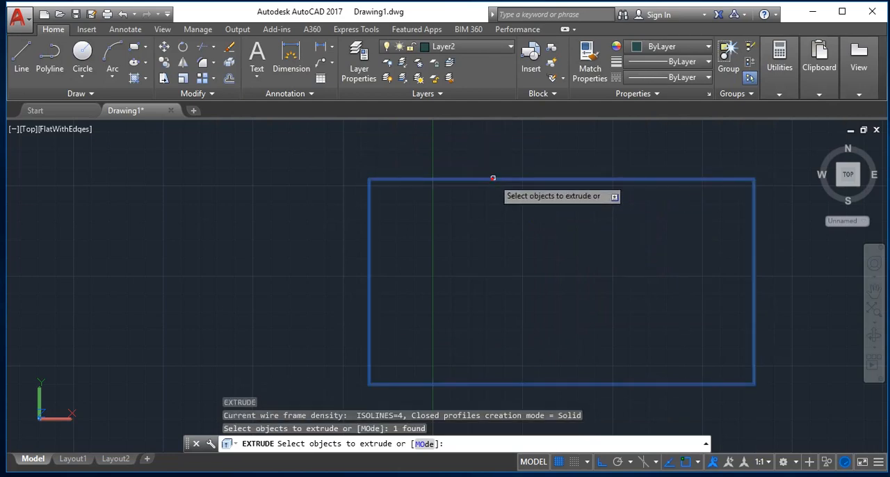
{"action": "key", "text": "Return"}
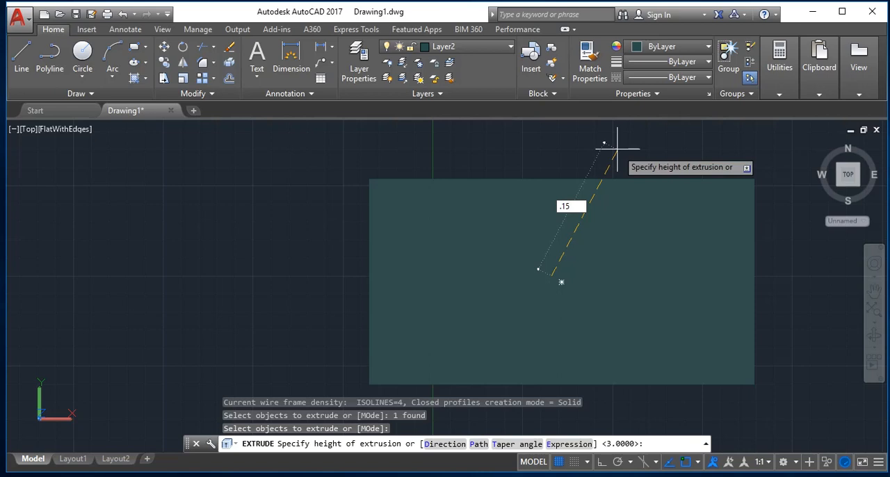
{"action": "key", "text": "Return"}
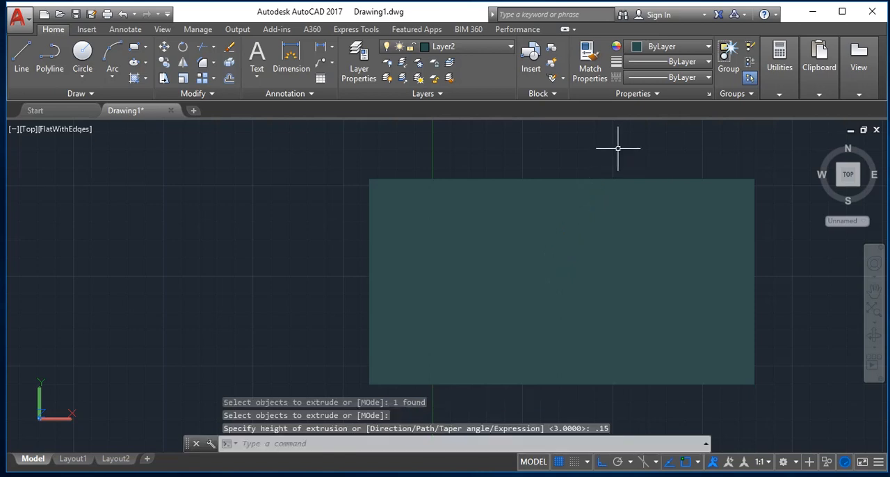
Set the SW Isometric preset view as the current view of the floor slab.
{"action": "key", "text": "Return"}
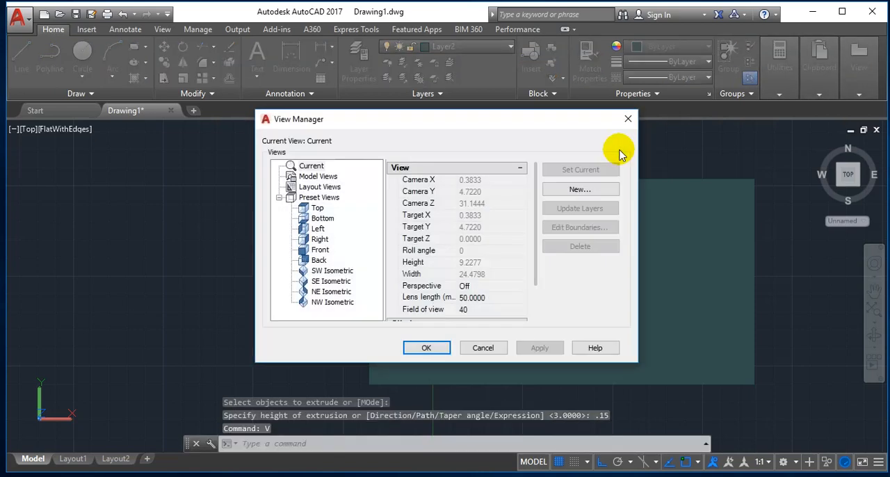
{"action": "left_click", "coordinate": [317, 271]}
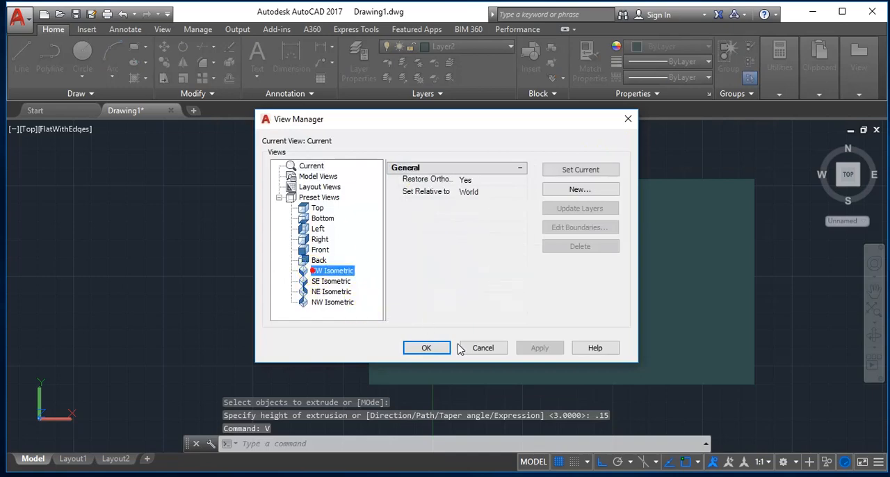
{"action": "left_click", "coordinate": [583, 170]}
{"action": "left_click", "coordinate": [583, 170]}
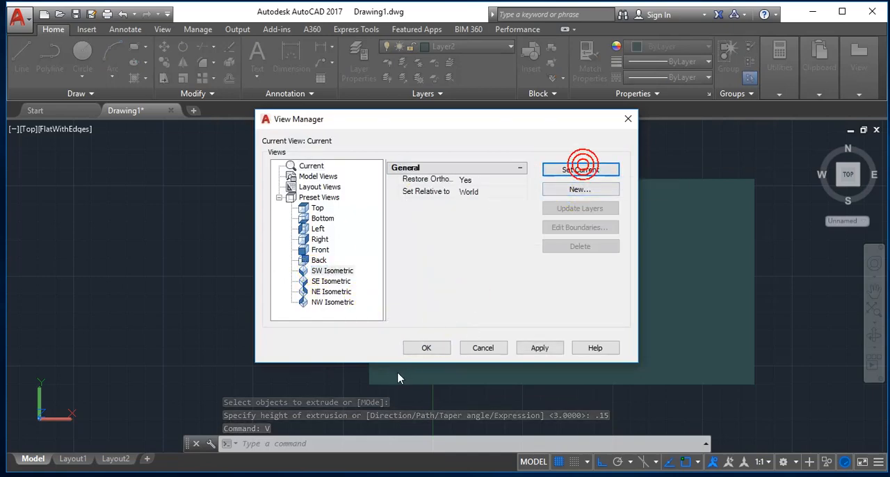
{"action": "left_click", "coordinate": [426, 350]}
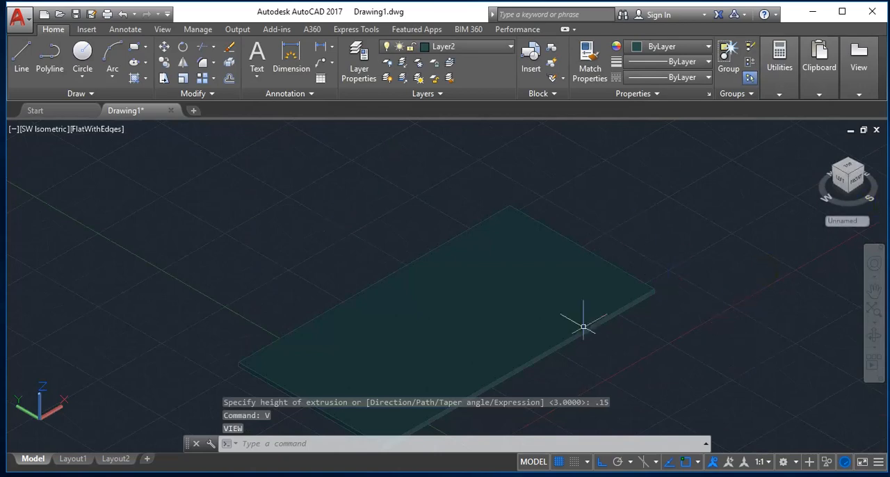
Turn Layer1 back on to display the walls together with the floor slab.
{"action": "scroll", "coordinate": [453, 405], "scroll_direction": "down", "scroll_amount": 5}
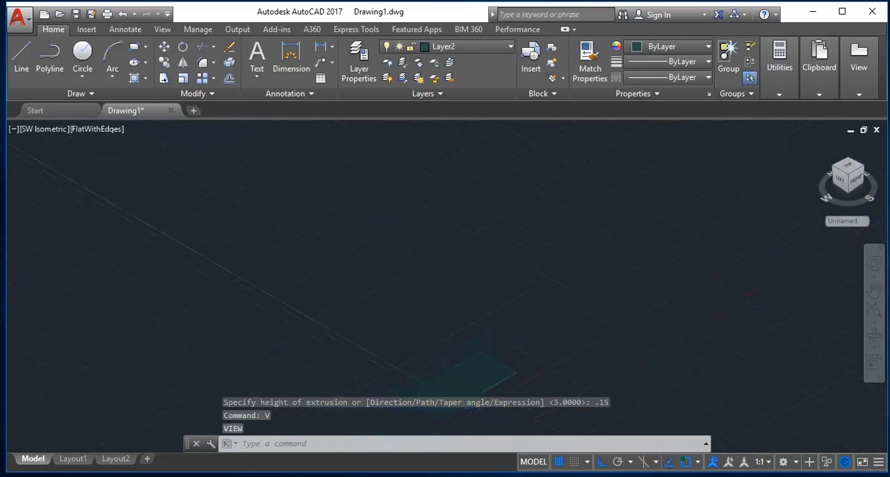
{"action": "scroll", "coordinate": [448, 409], "scroll_direction": "up", "scroll_amount": 5}
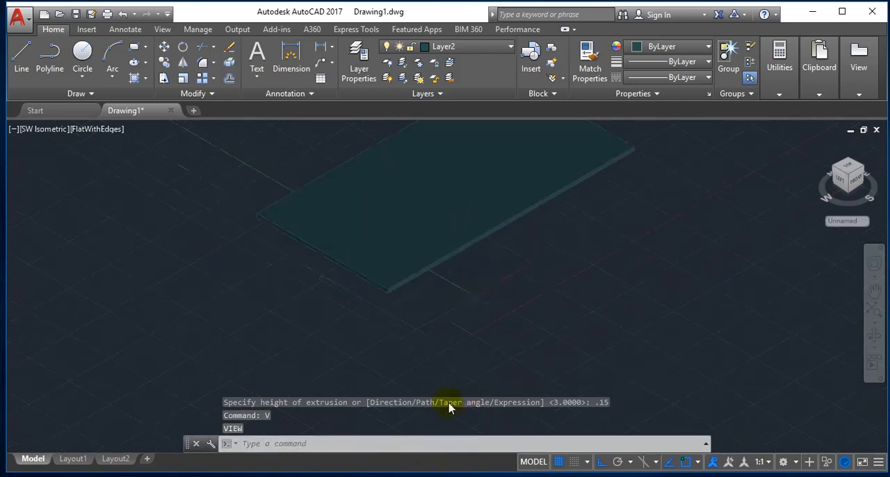
{"action": "scroll", "coordinate": [386, 327], "scroll_direction": "down", "scroll_amount": 4}
{"action": "scroll", "coordinate": [319, 270], "scroll_direction": "up", "scroll_amount": 2}
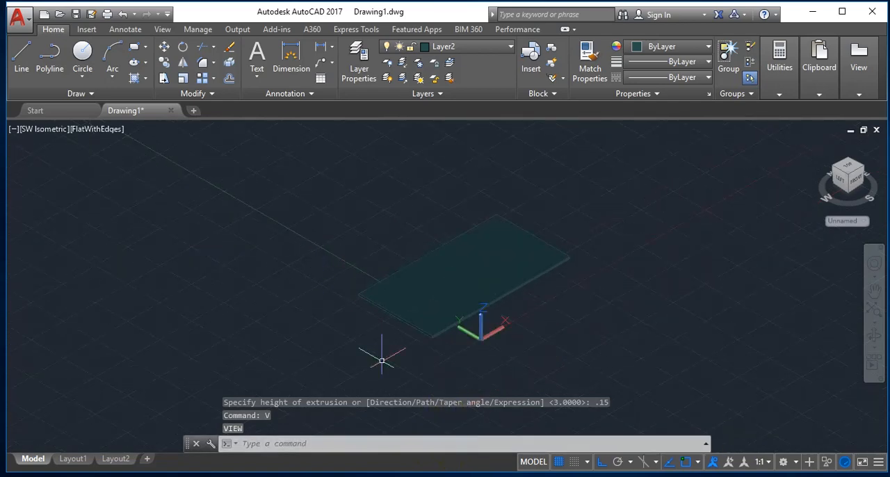
{"action": "key", "text": "Escape"}
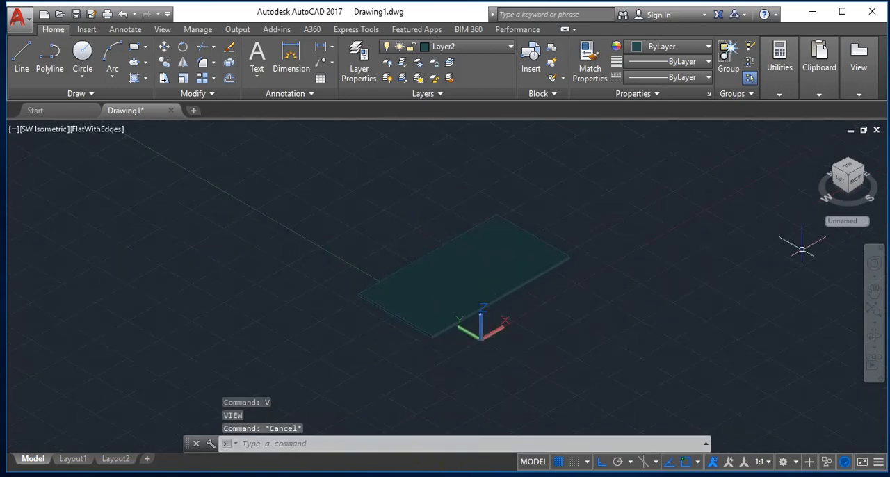
{"action": "left_click", "coordinate": [442, 46]}
{"action": "left_click", "coordinate": [387, 78]}
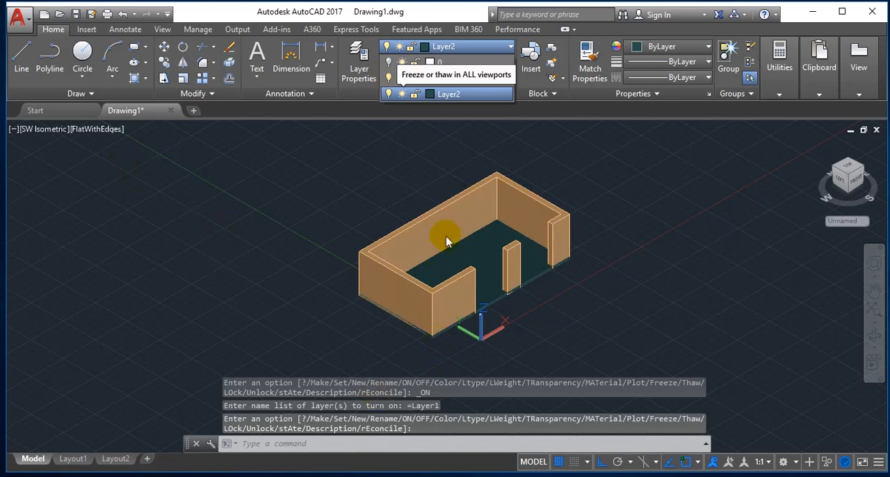
{"action": "scroll", "coordinate": [445, 234], "scroll_direction": "up", "scroll_amount": 2}
{"action": "scroll", "coordinate": [453, 308], "scroll_direction": "down", "scroll_amount": 5}
{"action": "scroll", "coordinate": [448, 364], "scroll_direction": "up", "scroll_amount": 8}
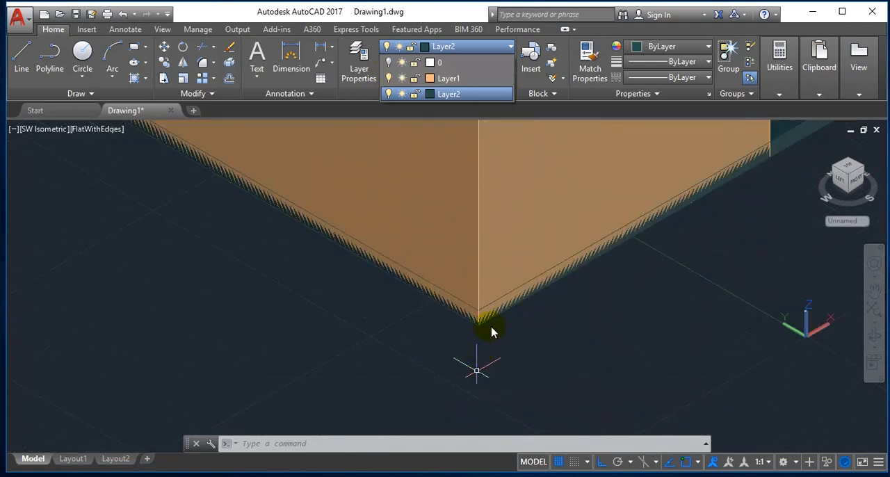
{"action": "scroll", "coordinate": [491, 331], "scroll_direction": "down", "scroll_amount": 1}
{"action": "left_click", "coordinate": [491, 327]}
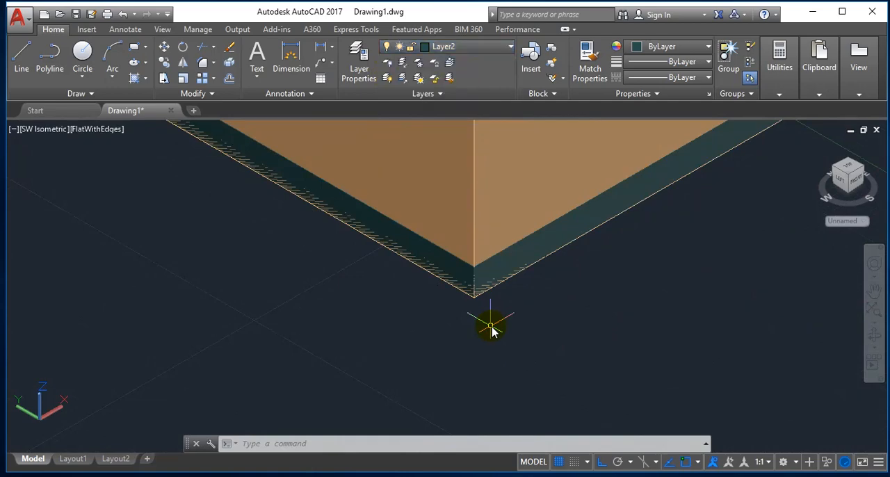
Start the Move command and lock Layer1 so that the walls are excluded from the selection.
{"action": "type", "text": "M"}
{"action": "key", "text": "Return"}
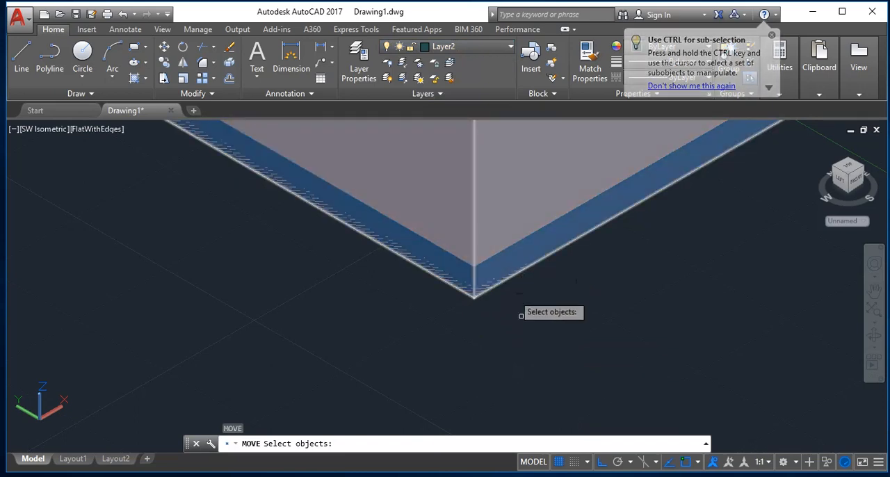
{"action": "left_click", "coordinate": [438, 47]}
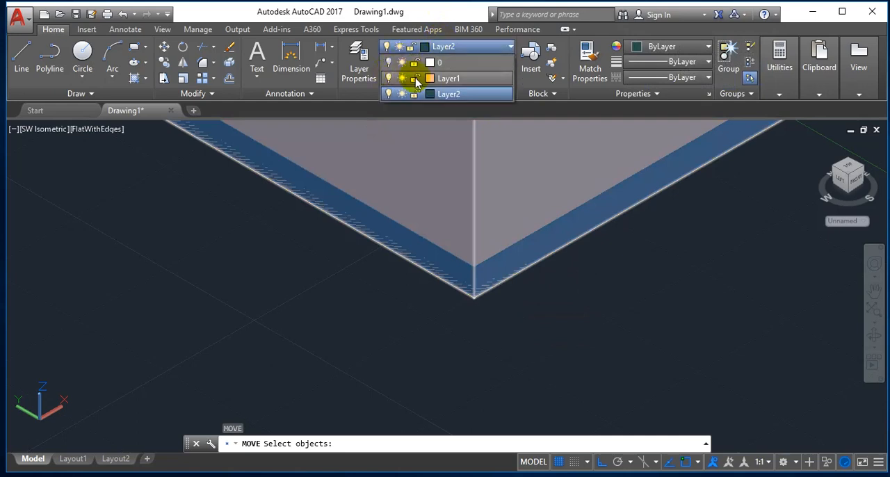
{"action": "left_click", "coordinate": [415, 79]}
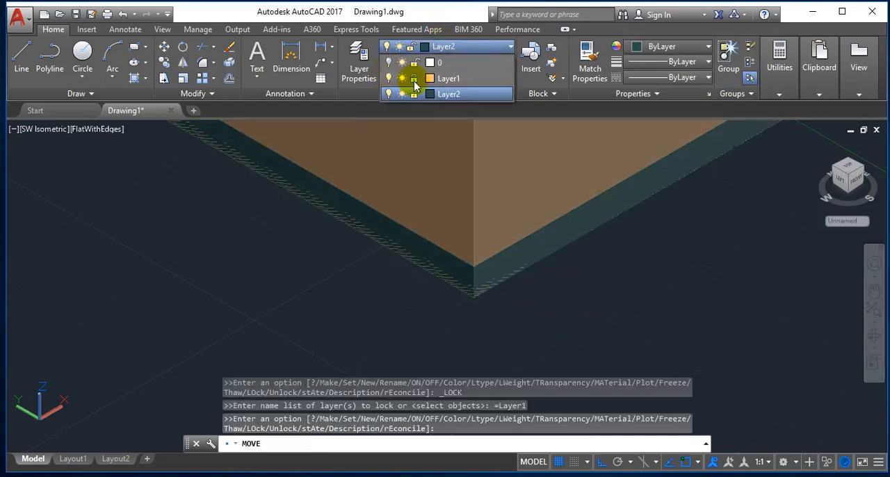
Move the Layer2 floor slab straight up from its lower front corner to the matching top corner of the walls.
{"action": "left_click", "coordinate": [534, 276]}
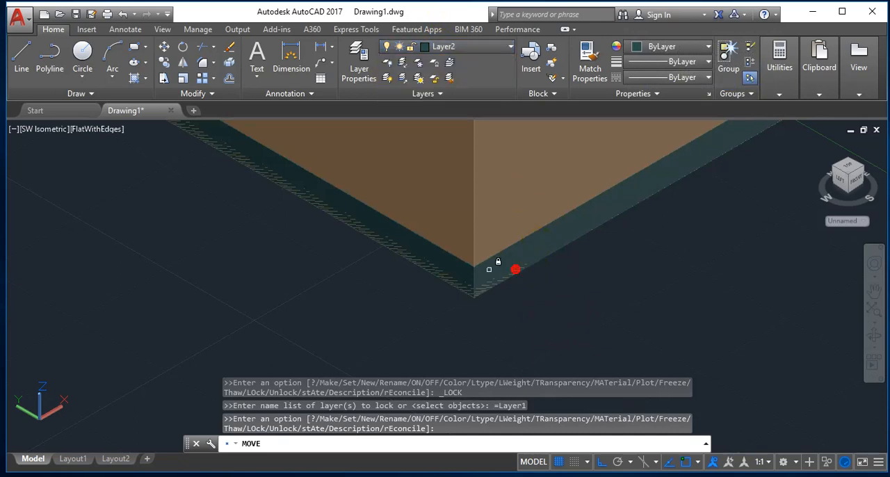
{"action": "key", "text": "Return"}
{"action": "left_click", "coordinate": [478, 277]}
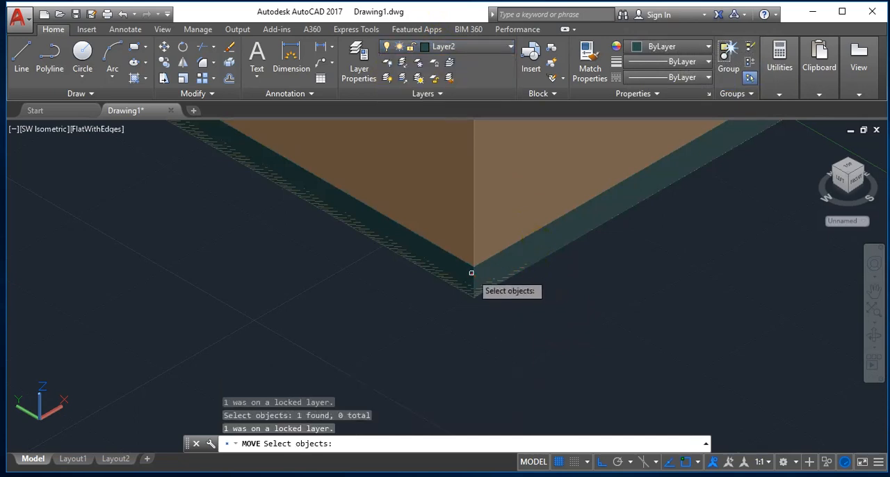
{"action": "left_click", "coordinate": [510, 292]}
{"action": "left_click", "coordinate": [444, 257]}
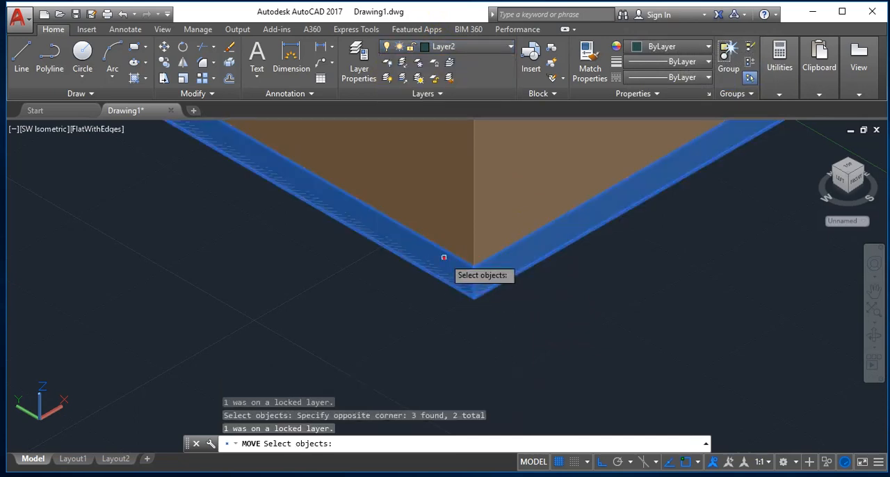
{"action": "key", "text": "Return"}
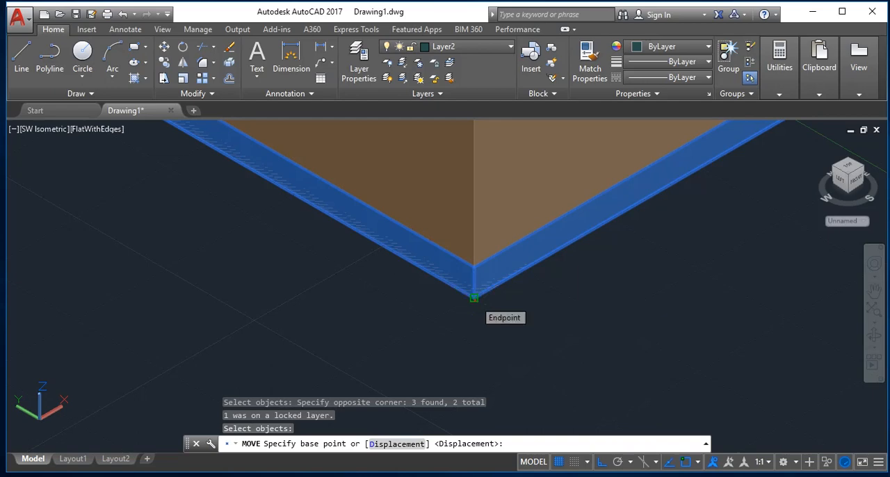
{"action": "left_click", "coordinate": [472, 296]}
{"action": "scroll", "coordinate": [487, 290], "scroll_direction": "down", "scroll_amount": 3}
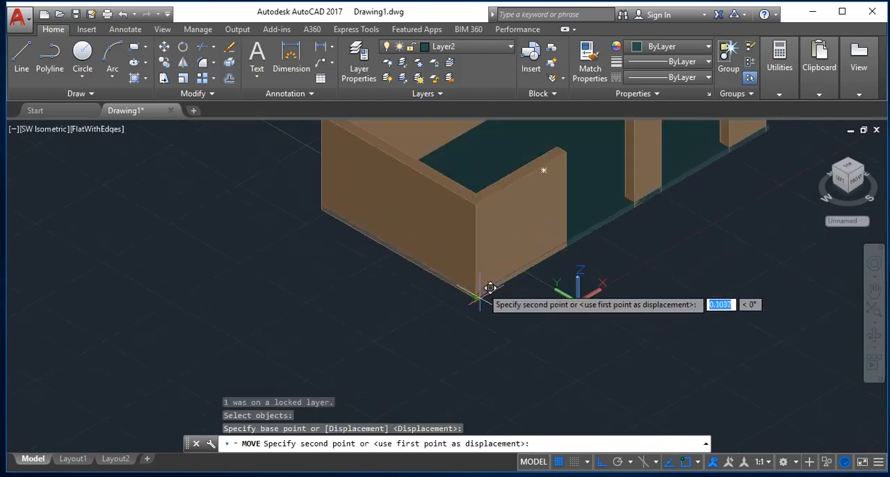
{"action": "scroll", "coordinate": [500, 153], "scroll_direction": "up", "scroll_amount": 5}
{"action": "scroll", "coordinate": [379, 411], "scroll_direction": "down", "scroll_amount": 5}
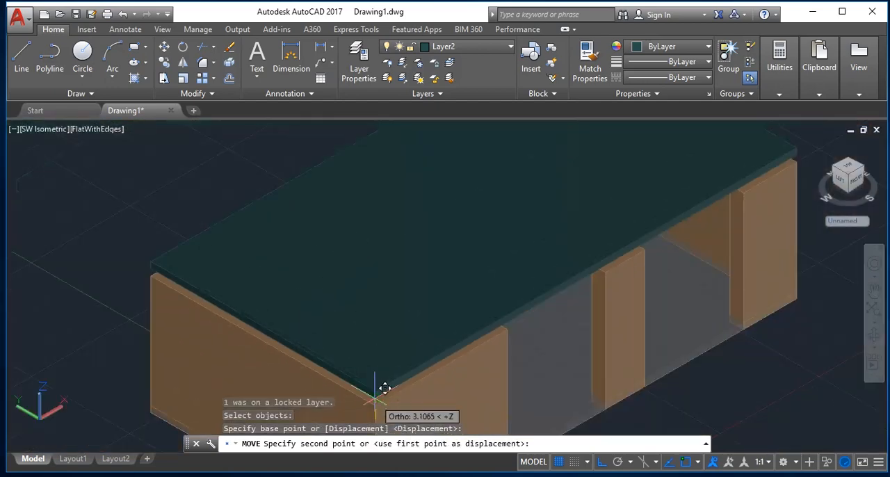
{"action": "scroll", "coordinate": [379, 412], "scroll_direction": "up", "scroll_amount": 8}
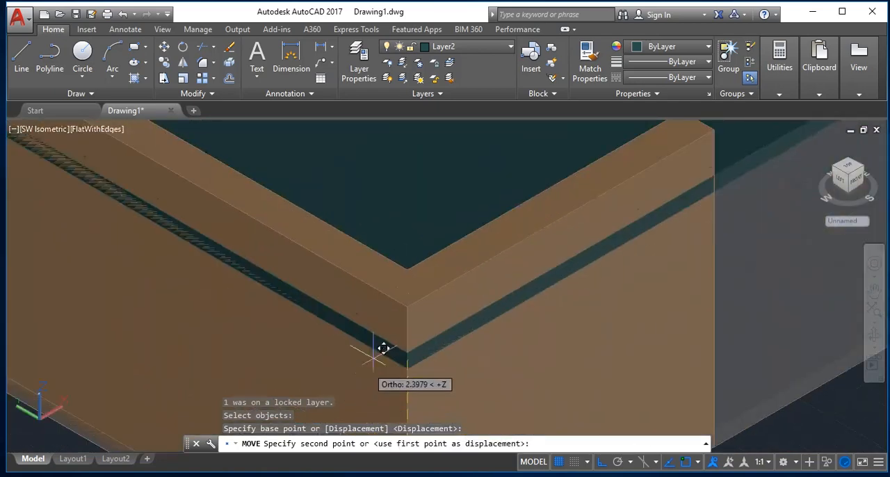
{"action": "scroll", "coordinate": [392, 324], "scroll_direction": "down", "scroll_amount": 2}
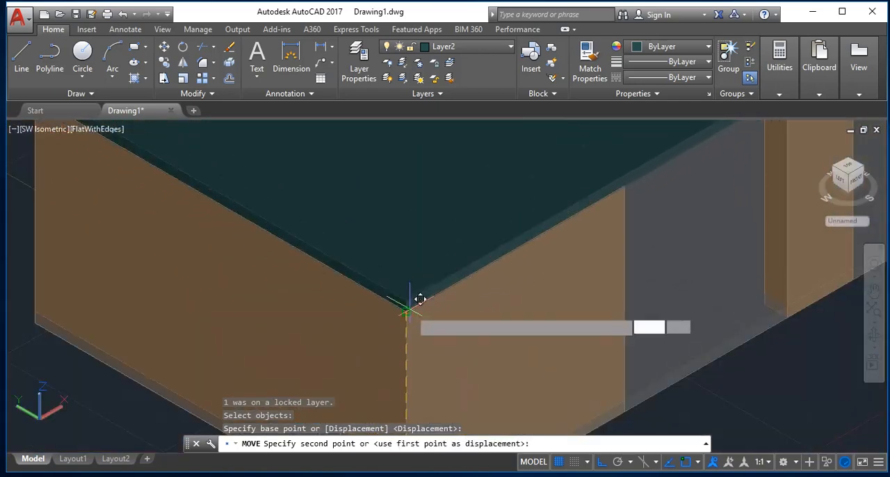
{"action": "scroll", "coordinate": [415, 301], "scroll_direction": "up", "scroll_amount": 3}
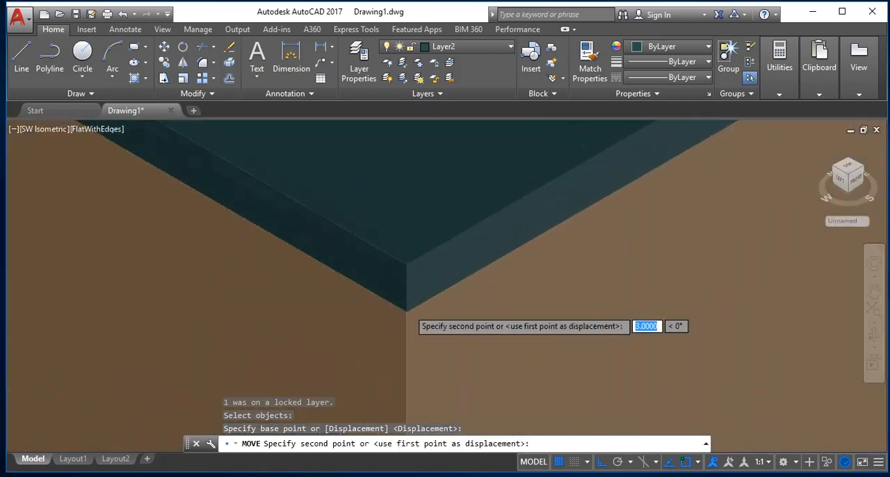
{"action": "left_click", "coordinate": [406, 311]}
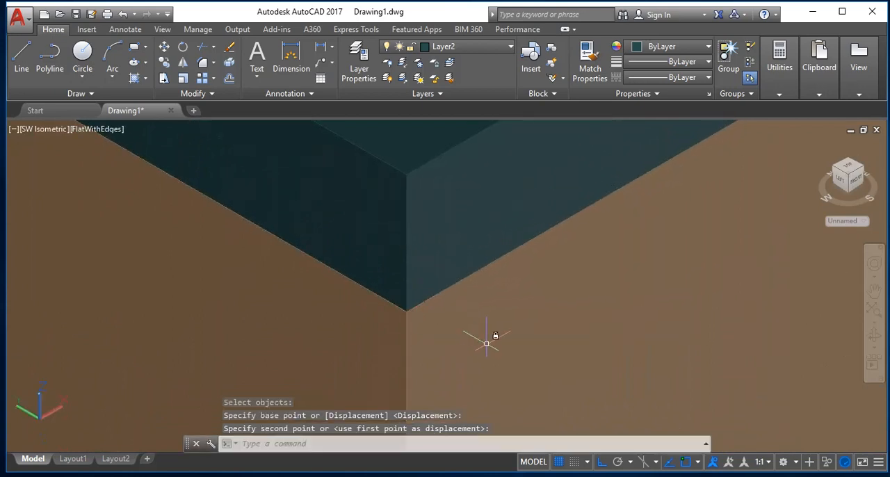
{"action": "key", "text": "Escape"}
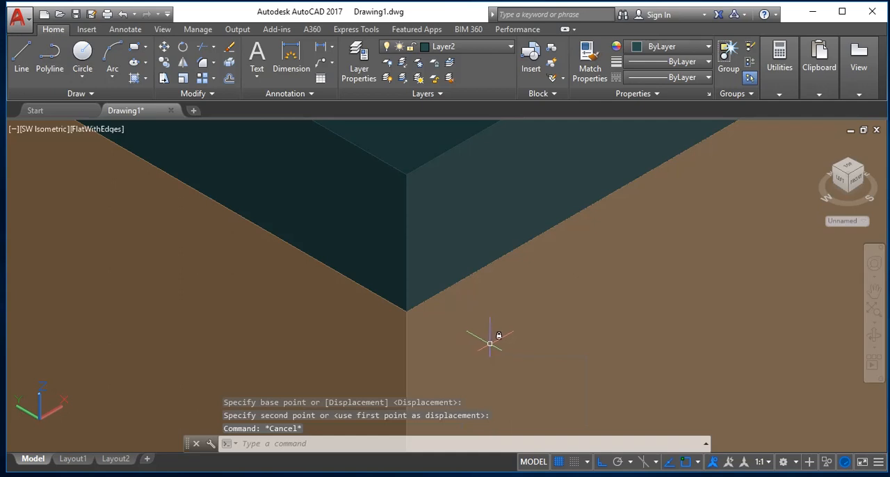
Zoom to the drawing extents to view the whole model with the slab on top of the walls.
{"action": "type", "text": "z"}
{"action": "key", "text": "Return"}
{"action": "scroll", "coordinate": [491, 342], "scroll_direction": "down", "scroll_amount": 5}
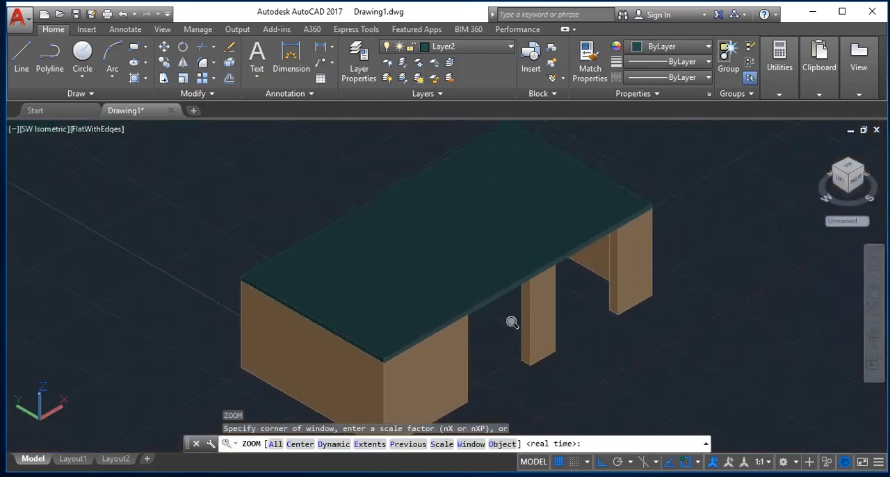
{"action": "type", "text": "e"}
{"action": "key", "text": "Return"}
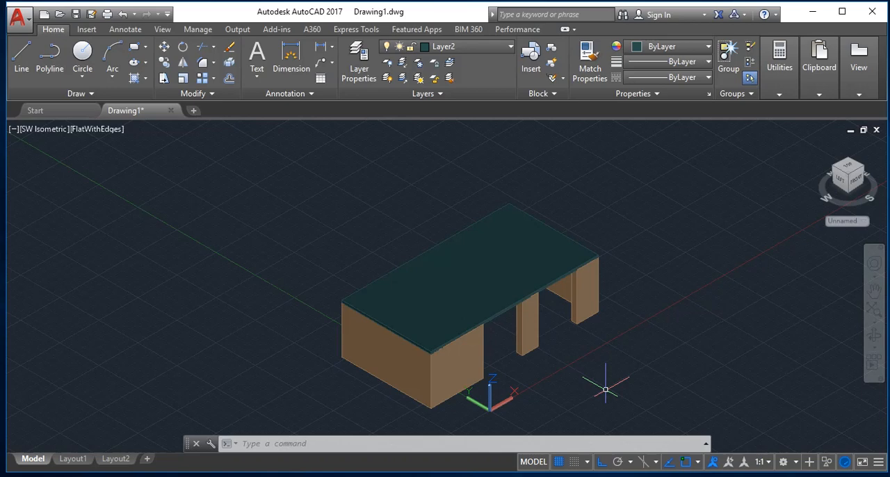
Quit AutoCAD without saving the changes to Drawing1.dwg.
{"action": "left_click", "coordinate": [872, 14]}
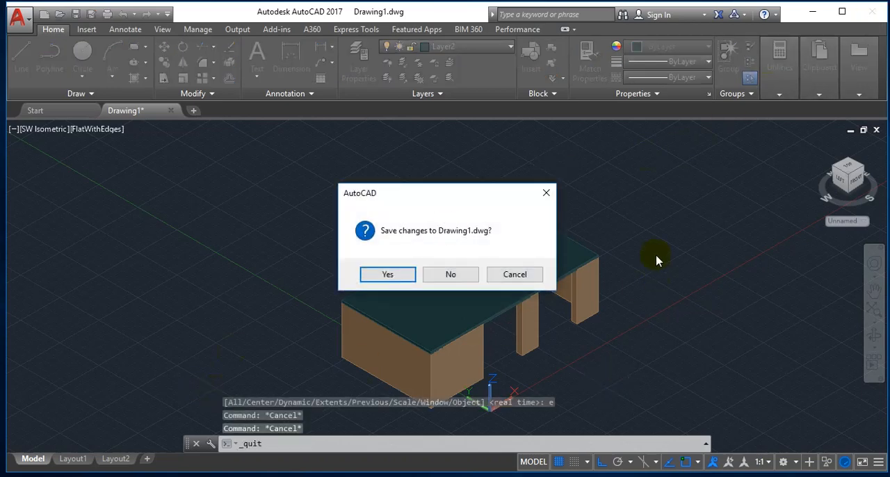
{"action": "left_click", "coordinate": [474, 274]}
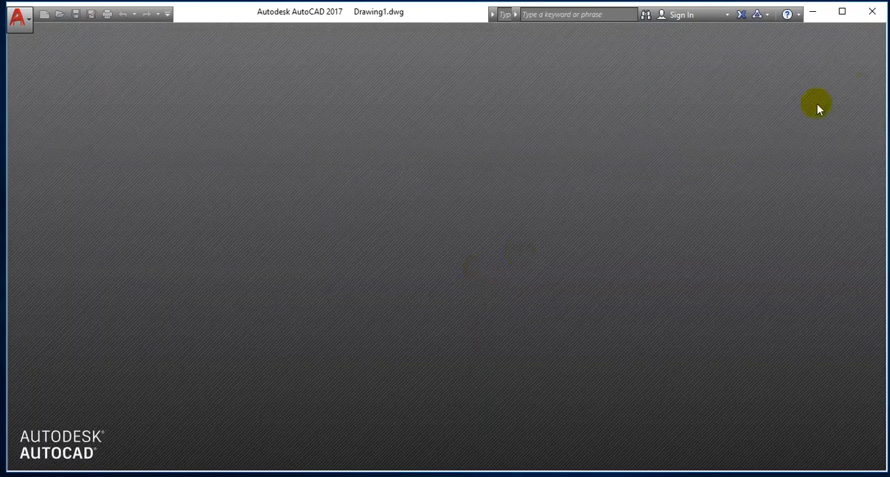